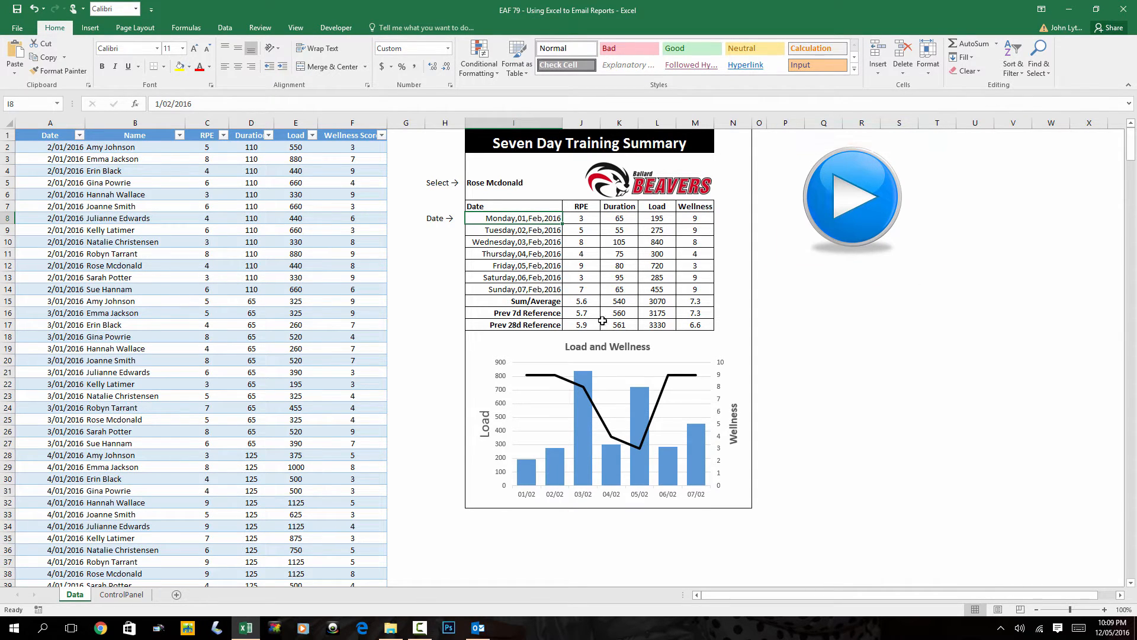
# Show the ControlPanel sheet listing 13 athletes' names, e-mails and the report storage folder
pyautogui.click(109, 596)
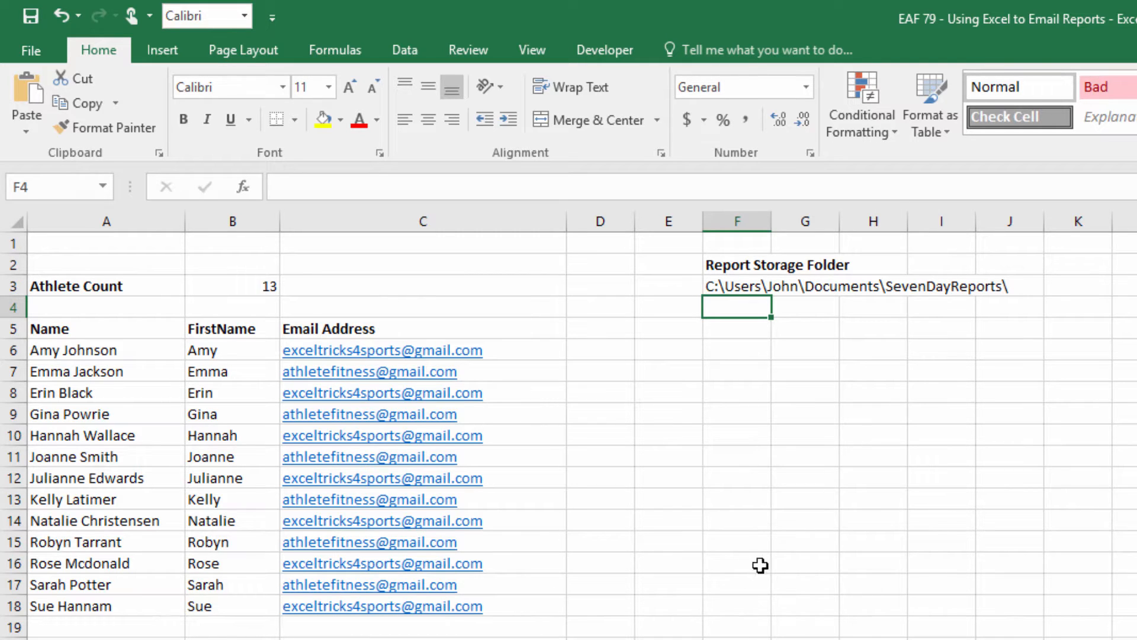
# Switch from Excel to the Outlook inbox, which has no training report emails yet
pyautogui.hotkey('alt', 'Tab')
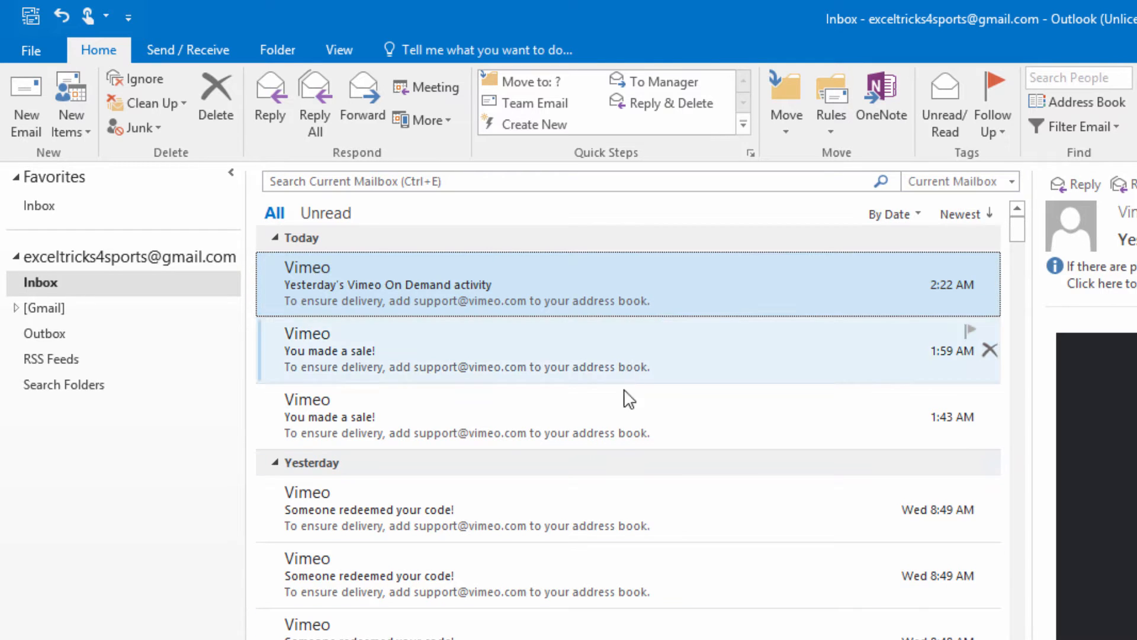
# Return to Excel's Seven Day Training Summary sheet with its Load and Wellness chart
pyautogui.hotkey('alt', 'Tab')
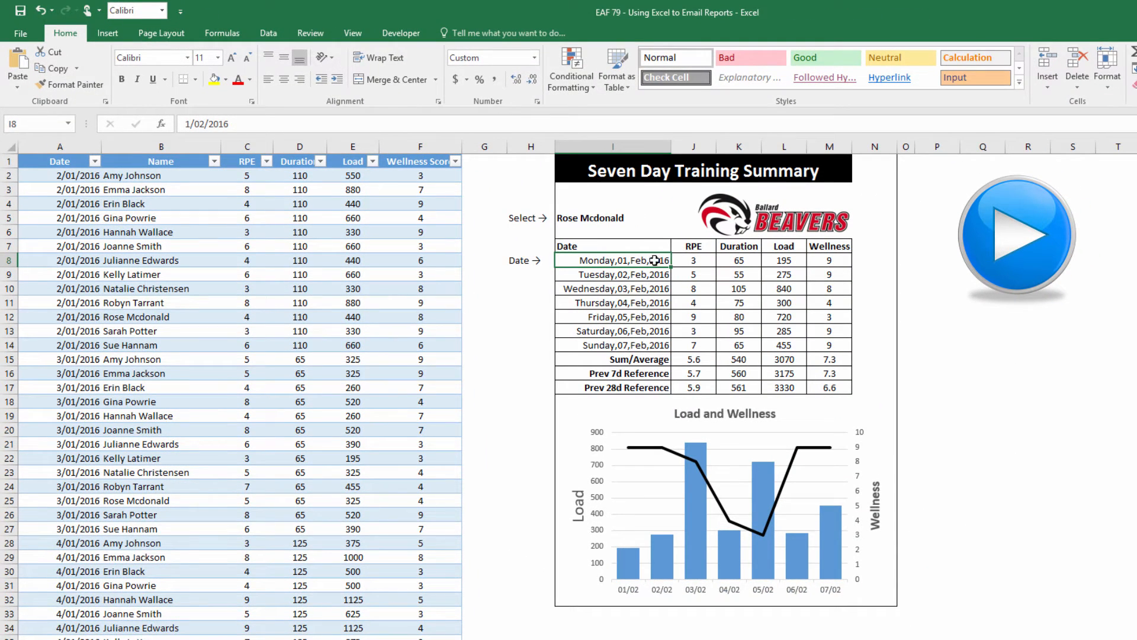
# Run the blue play-button macro to email the reports, then check Outlook for the arrivals
pyautogui.click(1017, 235)
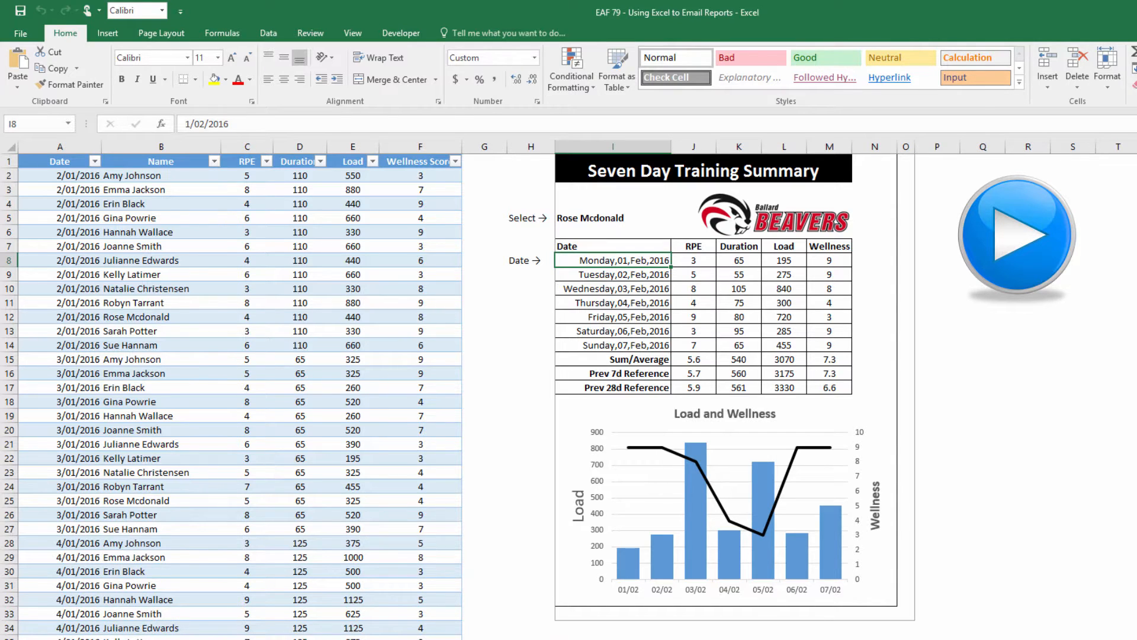
pyautogui.hotkey('alt', 'Tab')
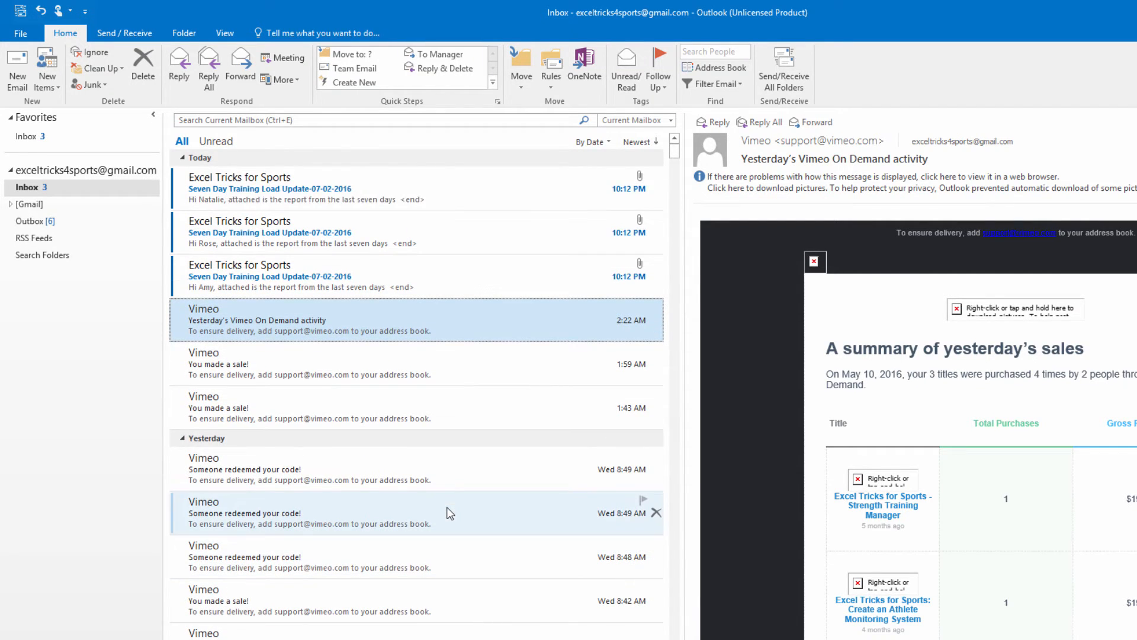
# Open the oldest Seven Day Training Load Update email and its attached PDF report
pyautogui.click(285, 264)
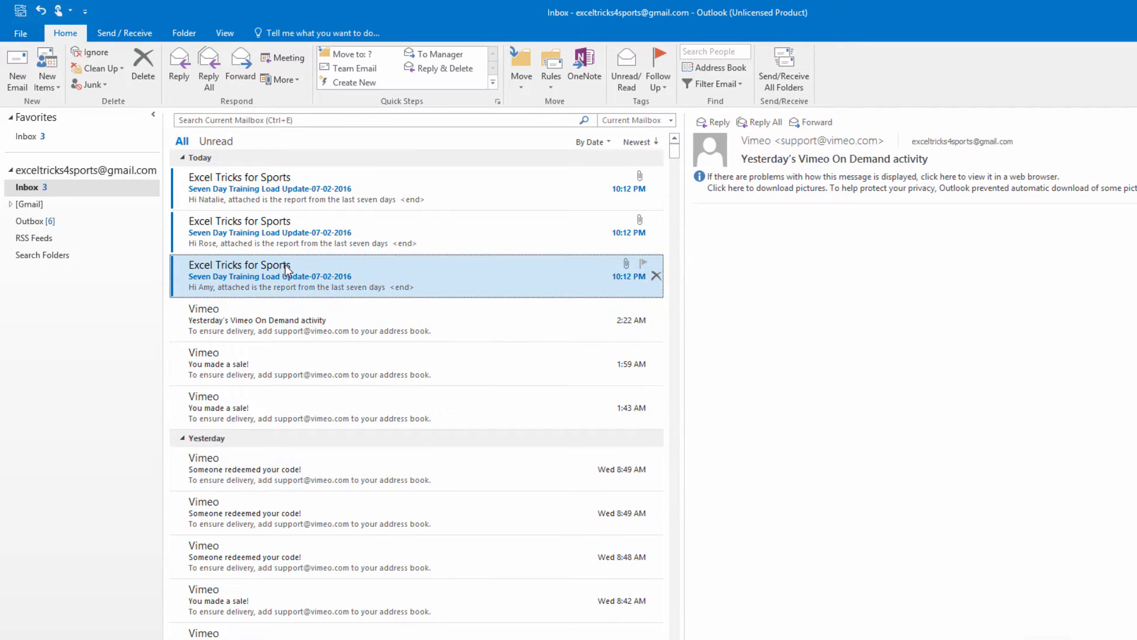
pyautogui.doubleClick(284, 264)
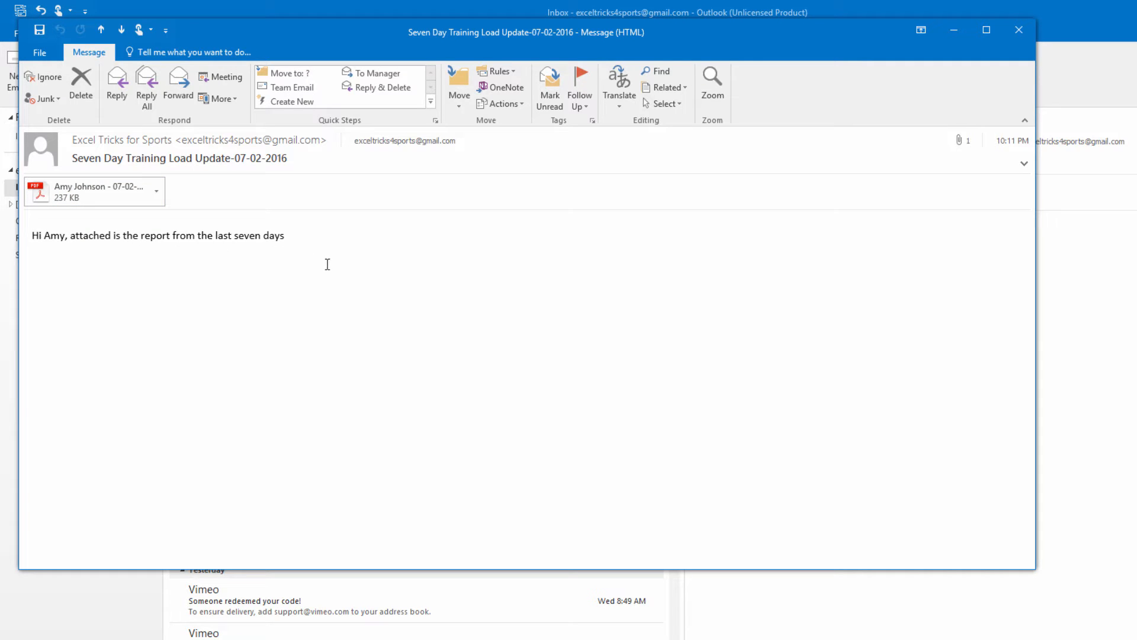
pyautogui.click(79, 188)
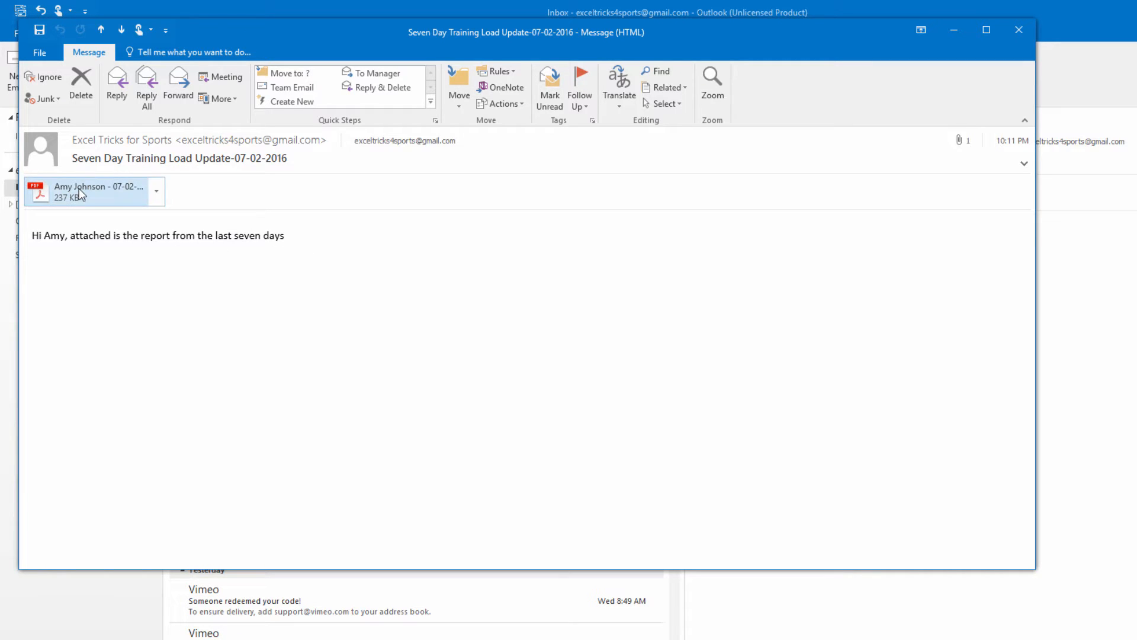
pyautogui.doubleClick(79, 188)
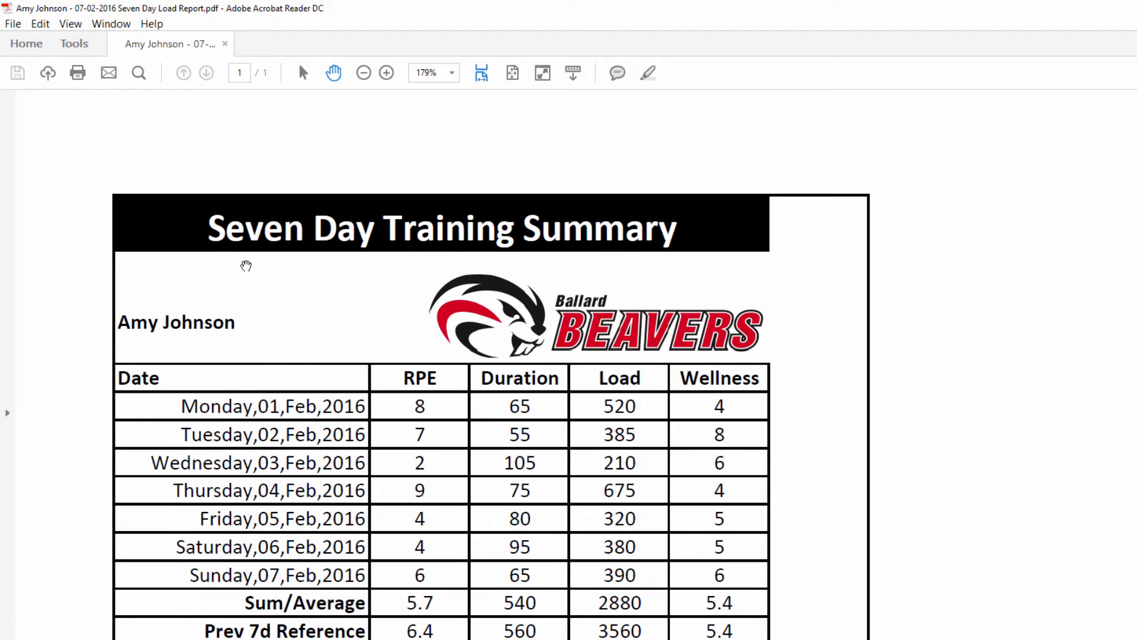
# Scroll through the PDF's training table and Load and Wellness chart, then return to Outlook
pyautogui.scroll(-1, 246, 266)
pyautogui.scroll(-6, 245, 266)
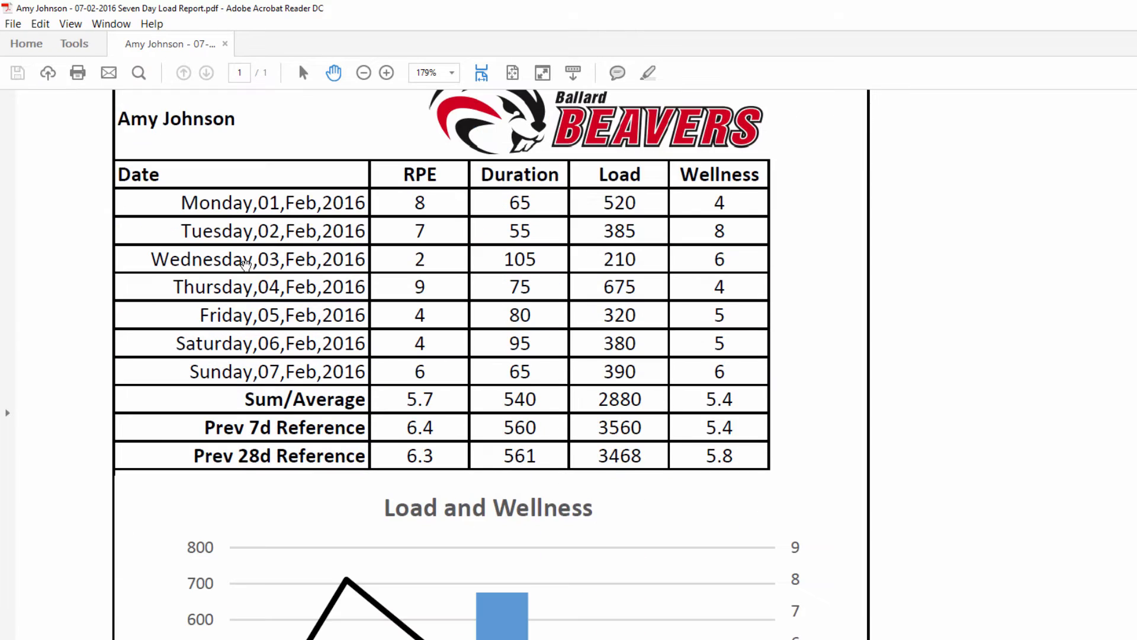
pyautogui.scroll(-6, 246, 265)
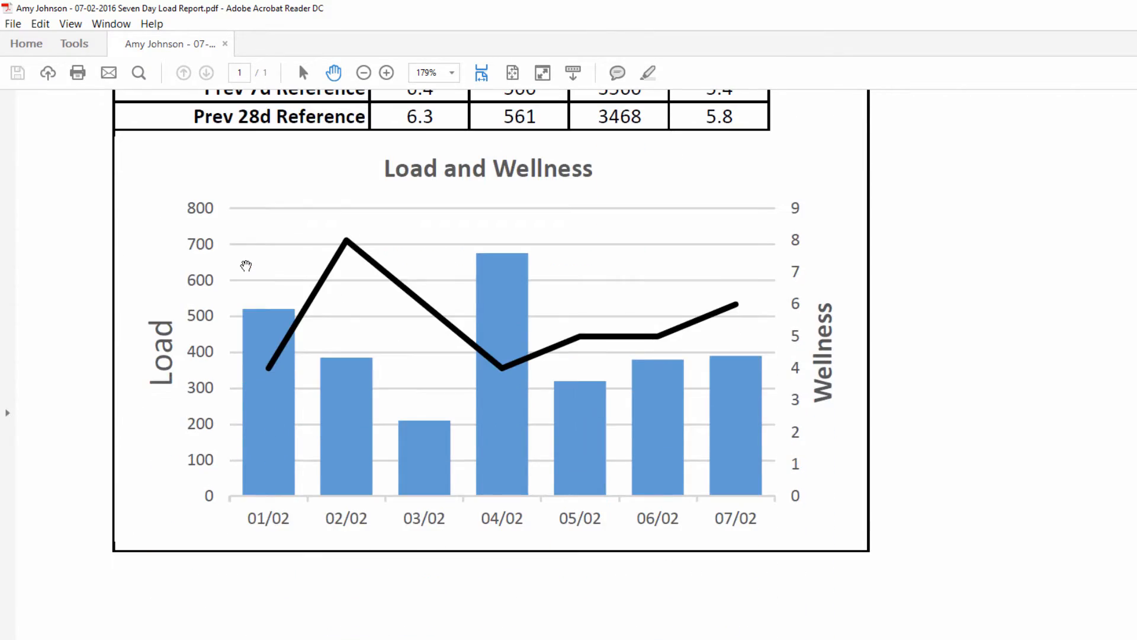
pyautogui.scroll(-5, 246, 265)
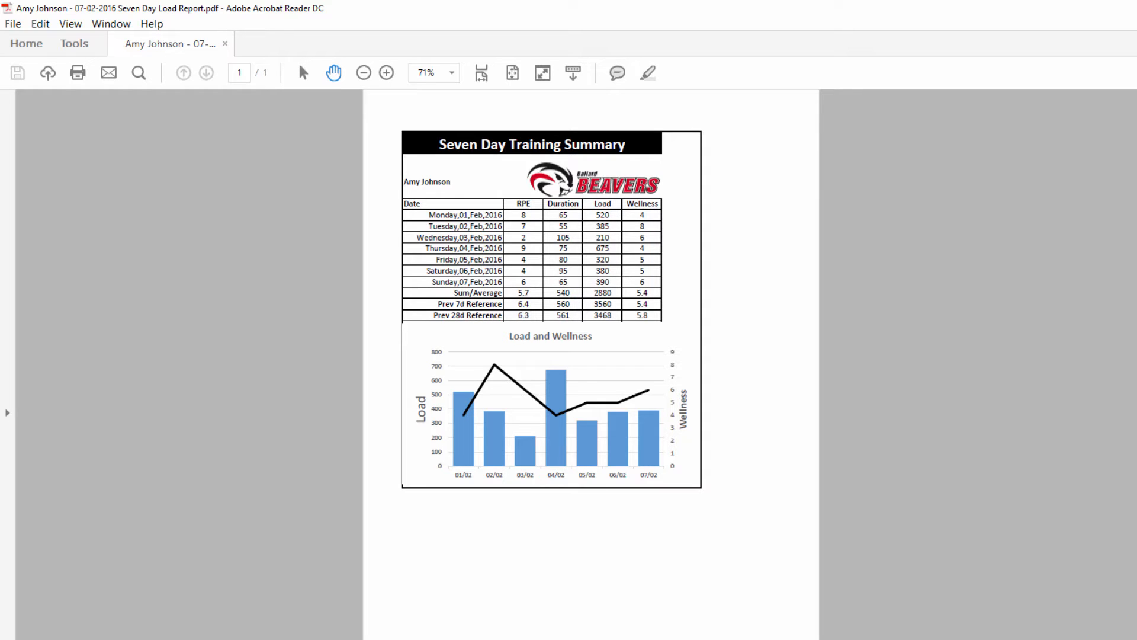
pyautogui.hotkey('alt', 'Tab')
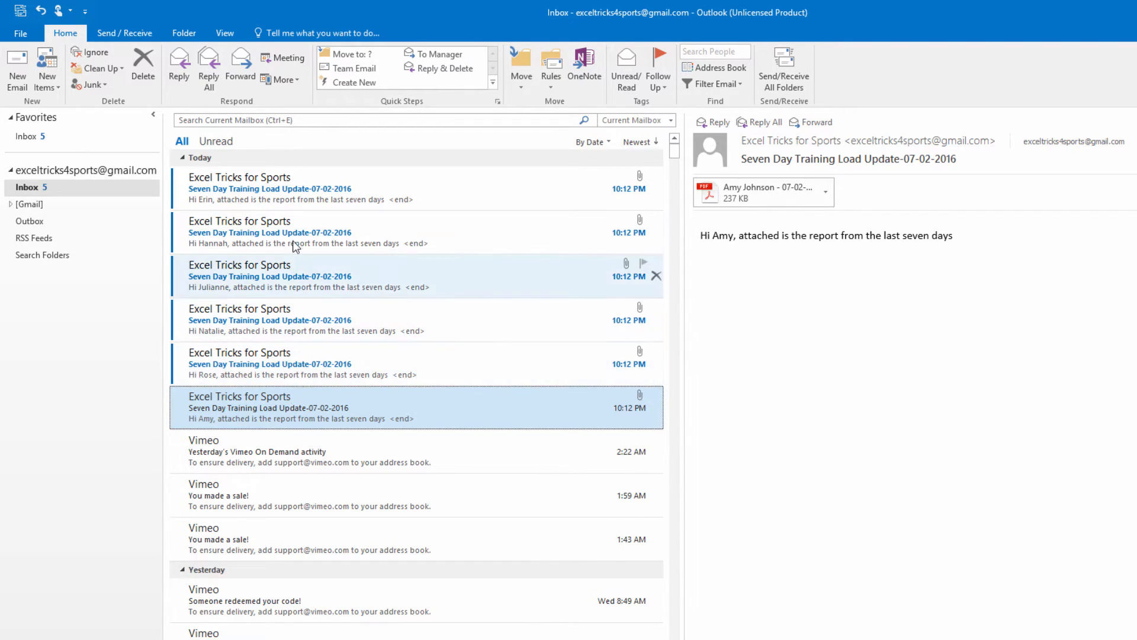
# Back in Excel, pick the first athlete in I5's dropdown and select the report area I1:N24
pyautogui.hotkey('alt', 'Tab')
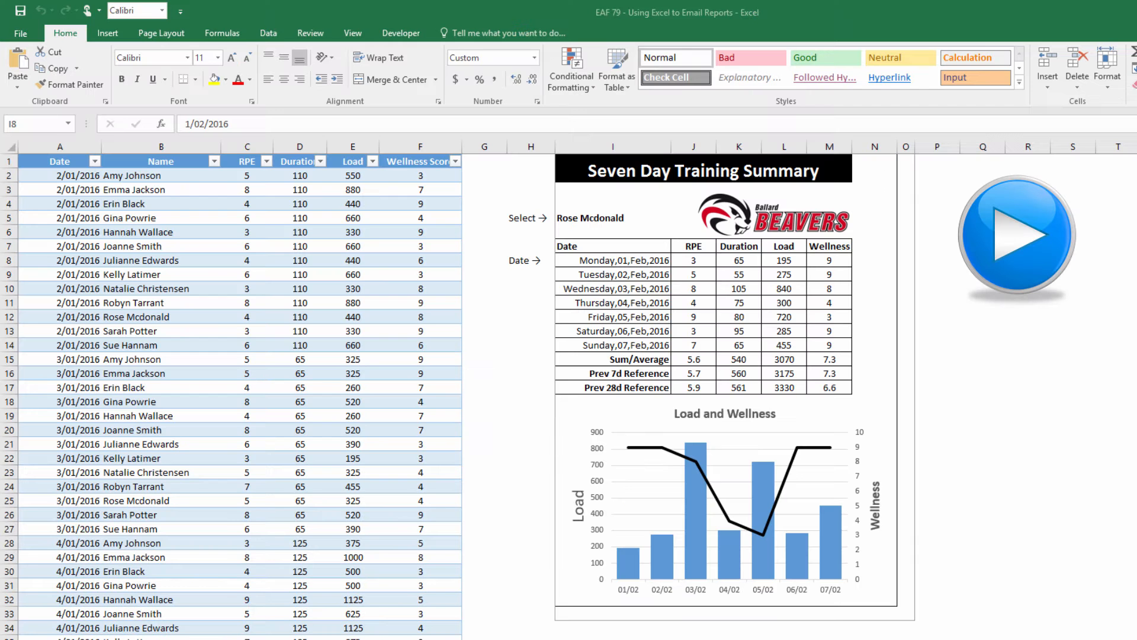
pyautogui.hotkey('ctrl', 'pagedown')
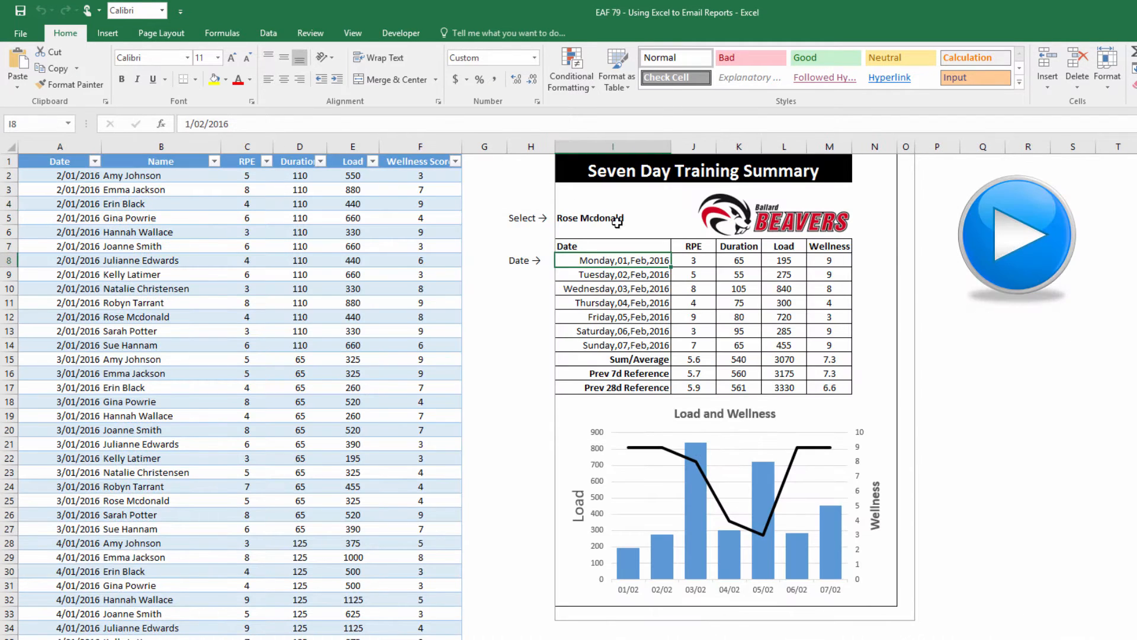
pyautogui.click(622, 227)
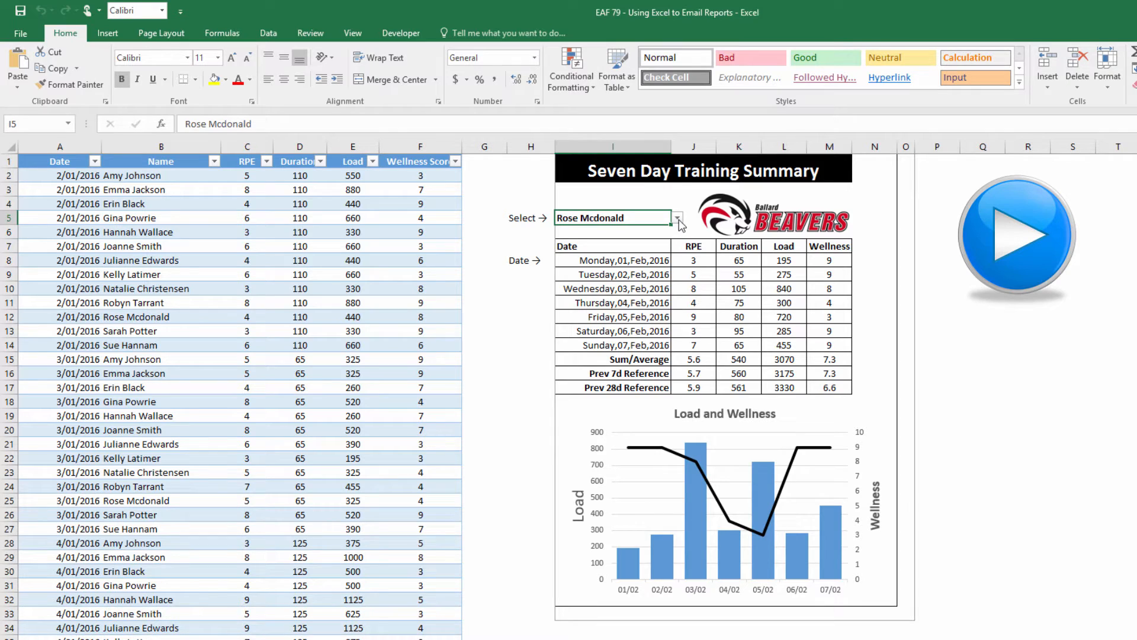
pyautogui.click(677, 218)
pyautogui.scroll(2, 677, 225)
pyautogui.click(666, 230)
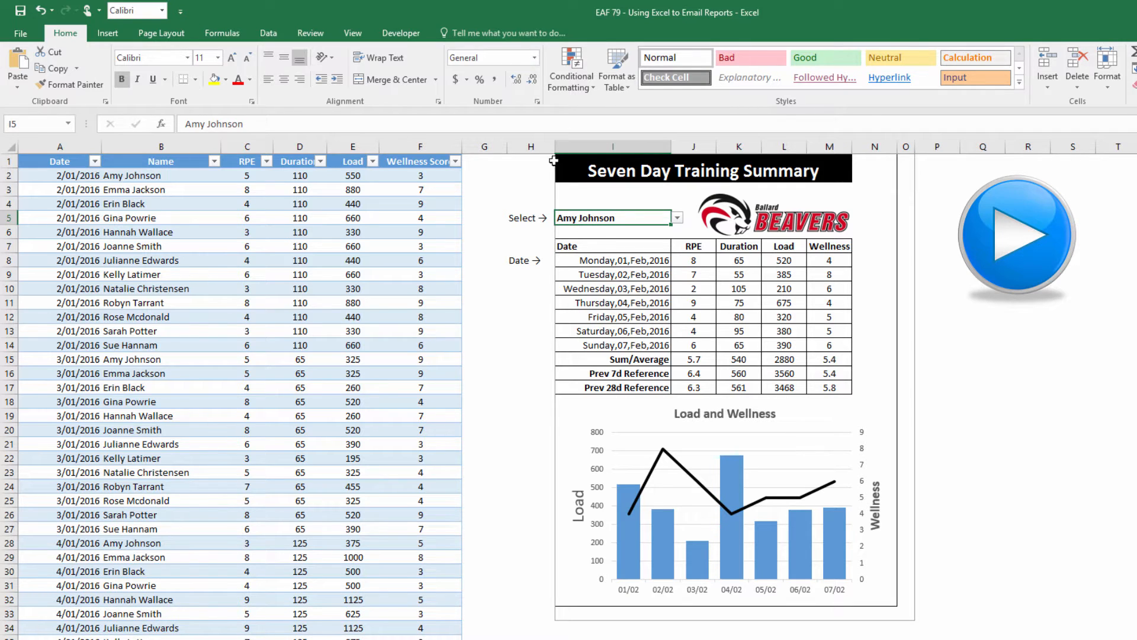
pyautogui.moveTo(574, 160); pyautogui.dragTo(900, 610)
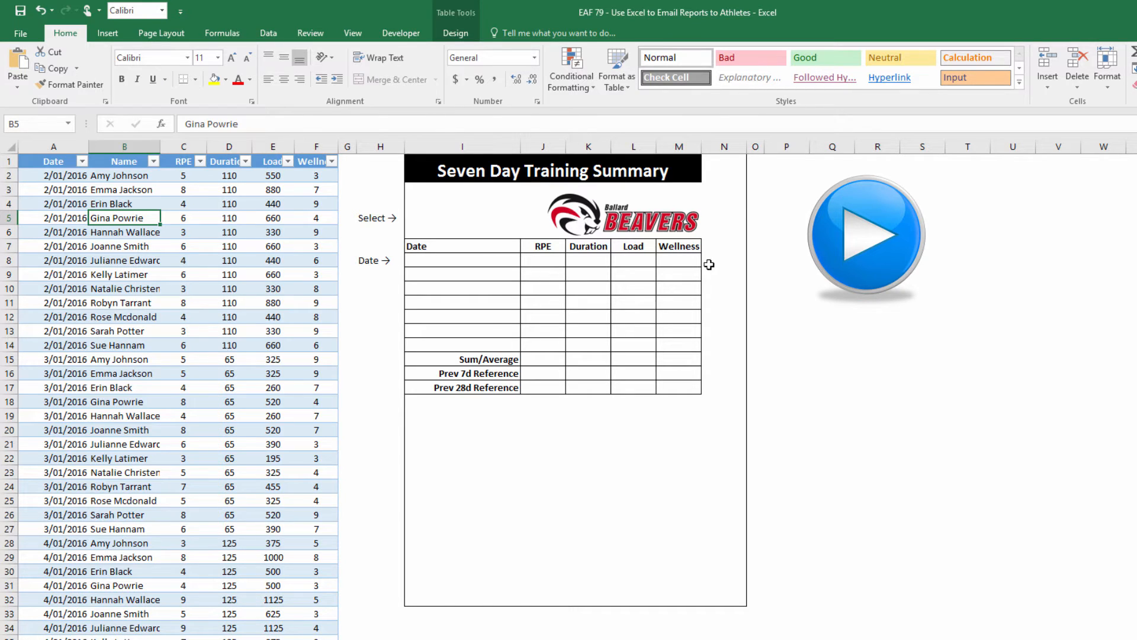
# Select I5, then confirm on the ControlPanel sheet that A6:A18 is named listNames
pyautogui.click(446, 260)
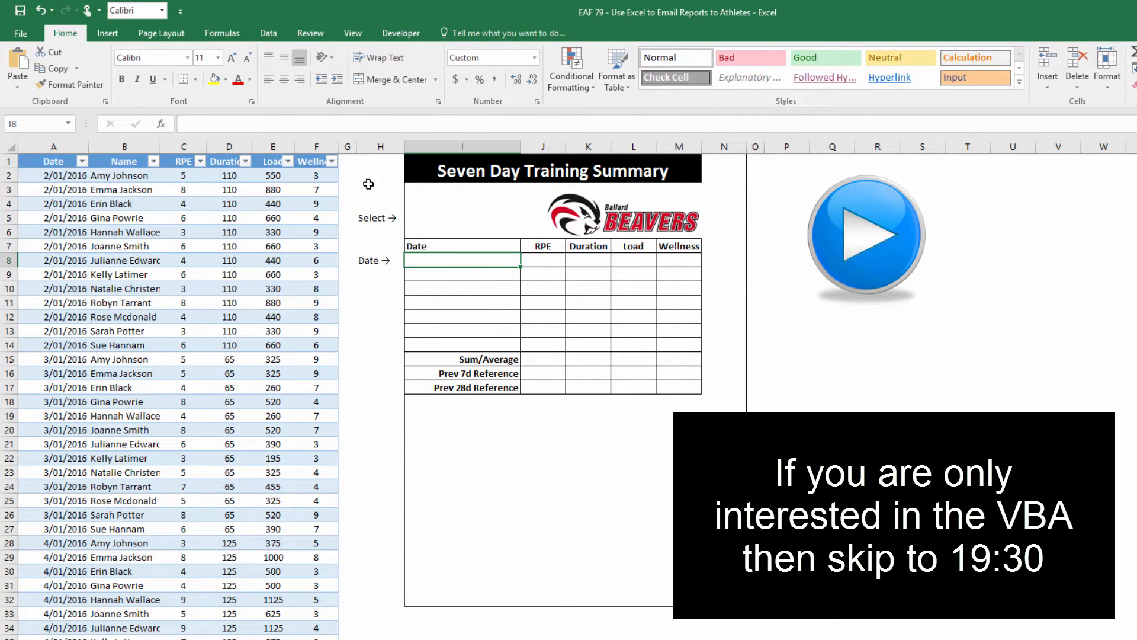
pyautogui.click(430, 218)
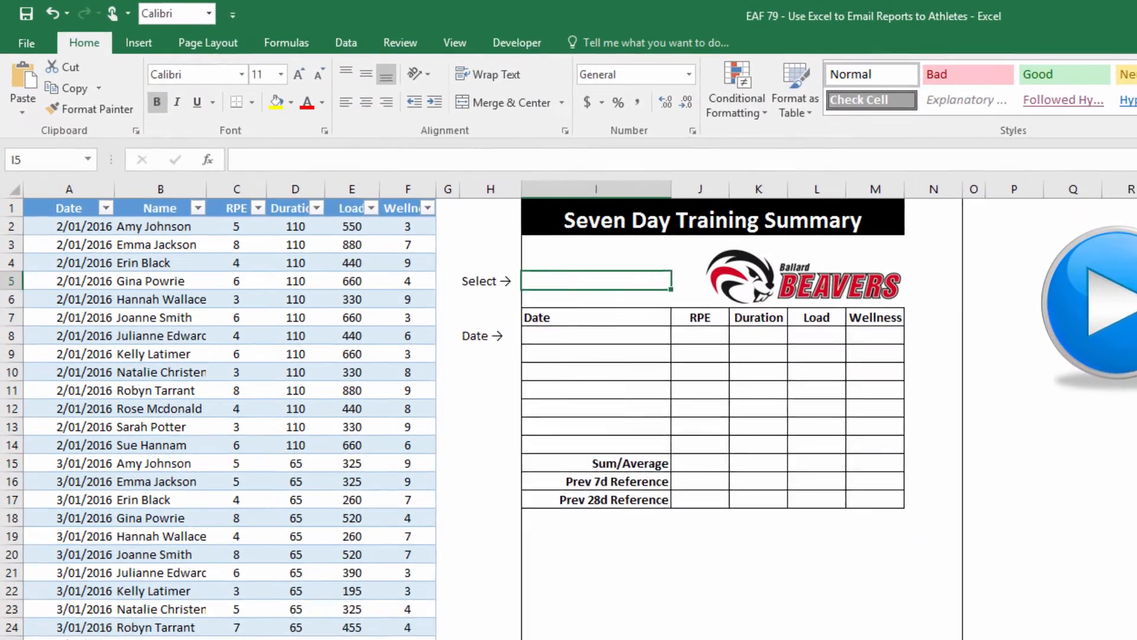
pyautogui.hotkey('ctrl', 'pagedown')
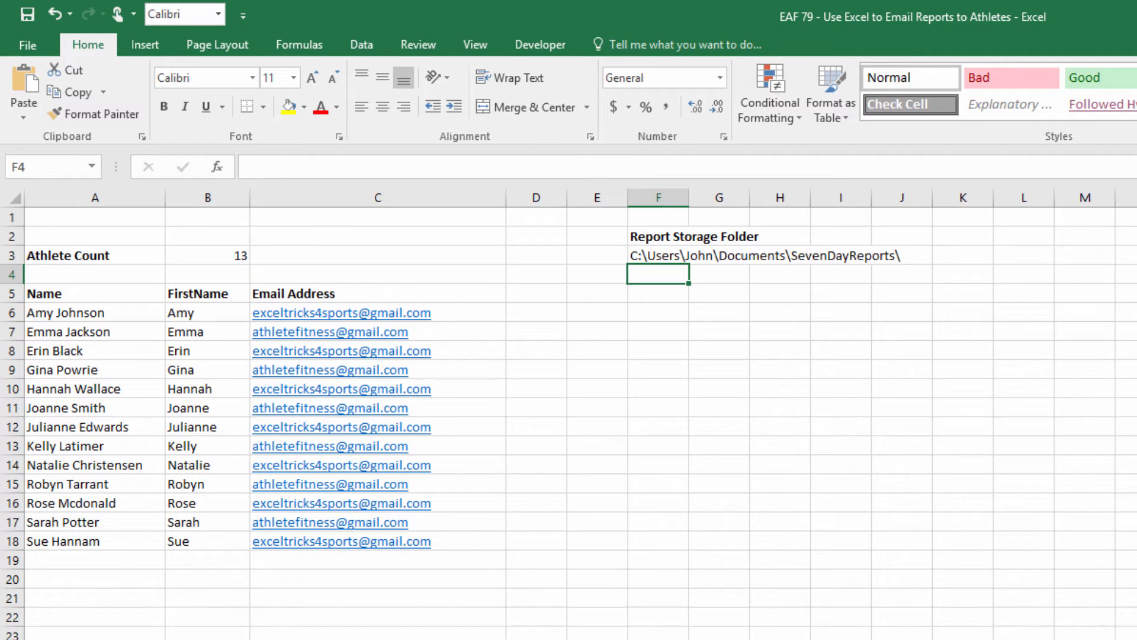
pyautogui.click(77, 319)
pyautogui.moveTo(76, 318); pyautogui.dragTo(63, 536)
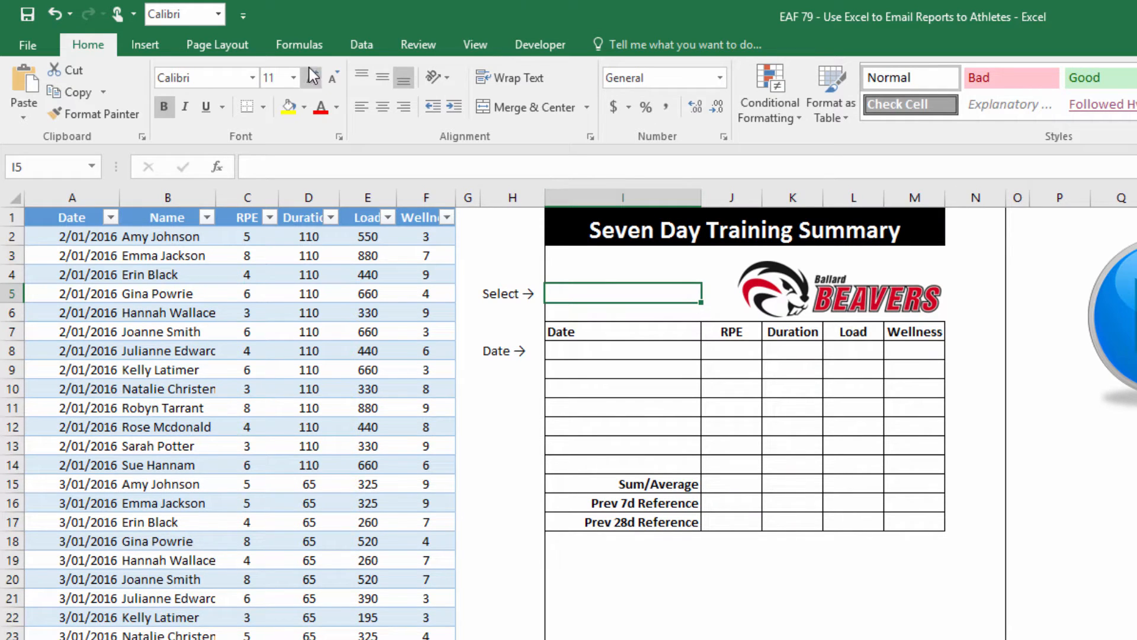
# Give I5 a List data validation sourced from =listNames, then check its athlete-name dropdown
pyautogui.click(356, 49)
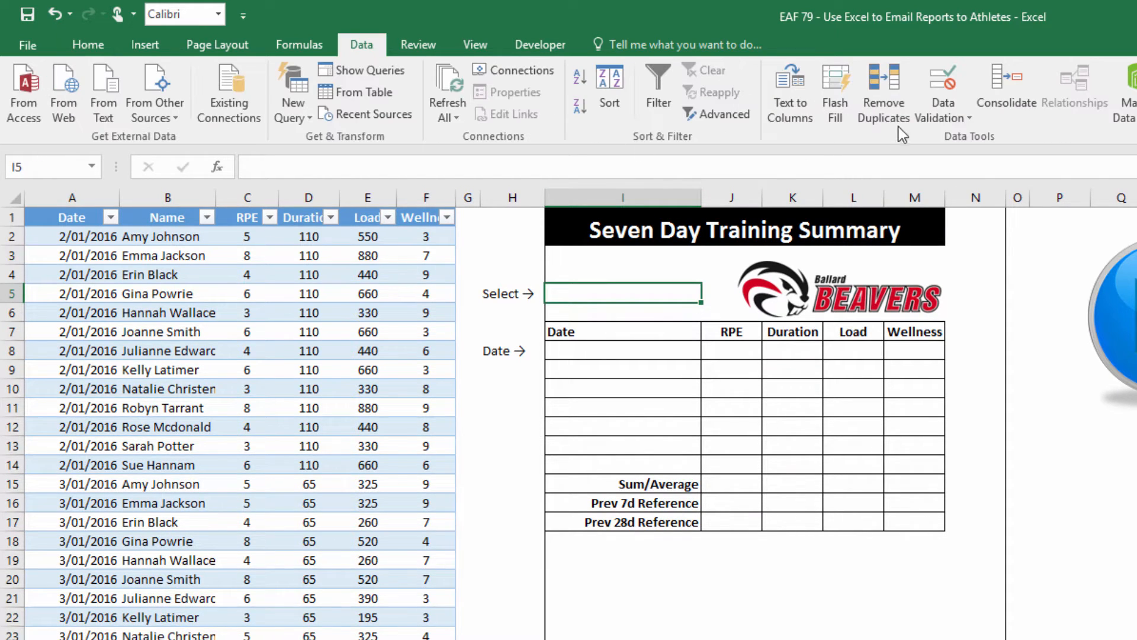
pyautogui.click(926, 121)
pyautogui.click(928, 137)
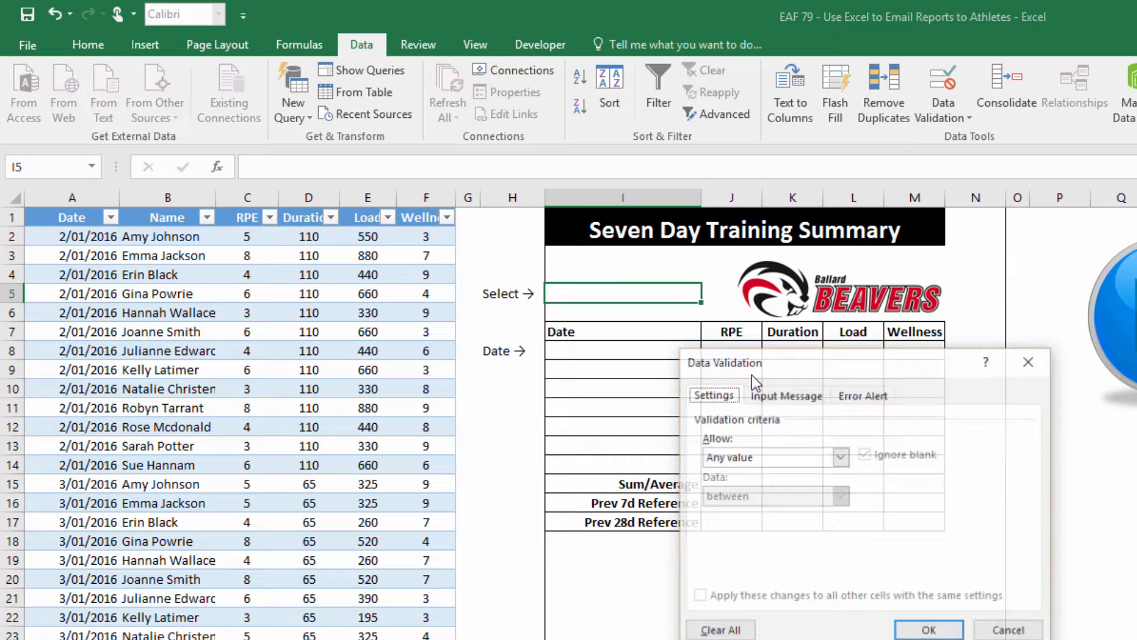
pyautogui.click(758, 456)
pyautogui.click(740, 511)
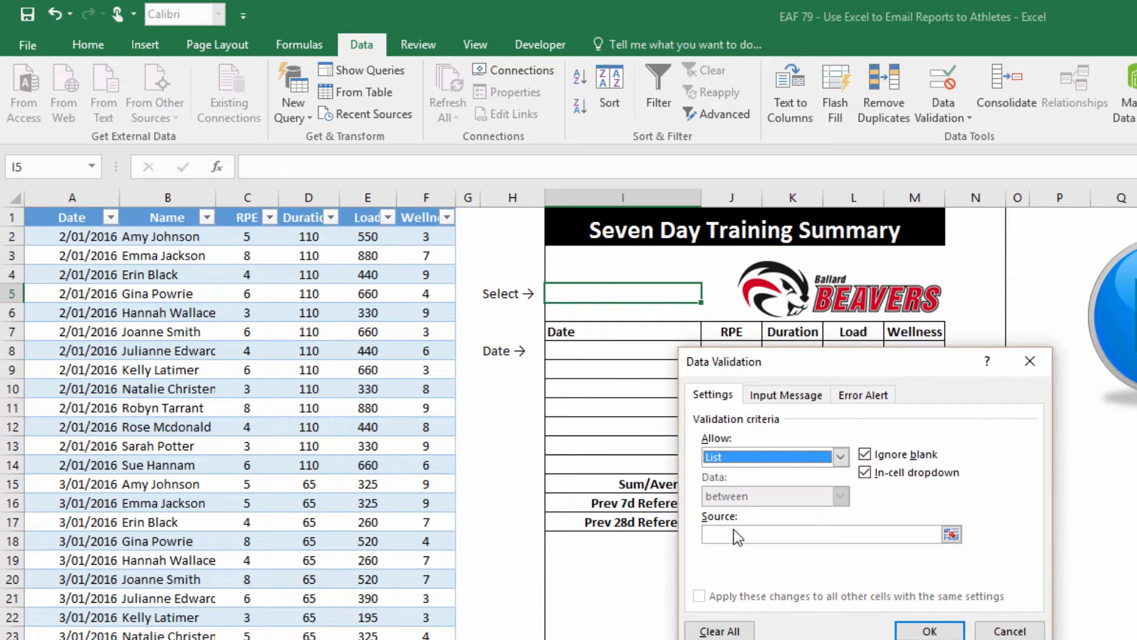
pyautogui.click(734, 533)
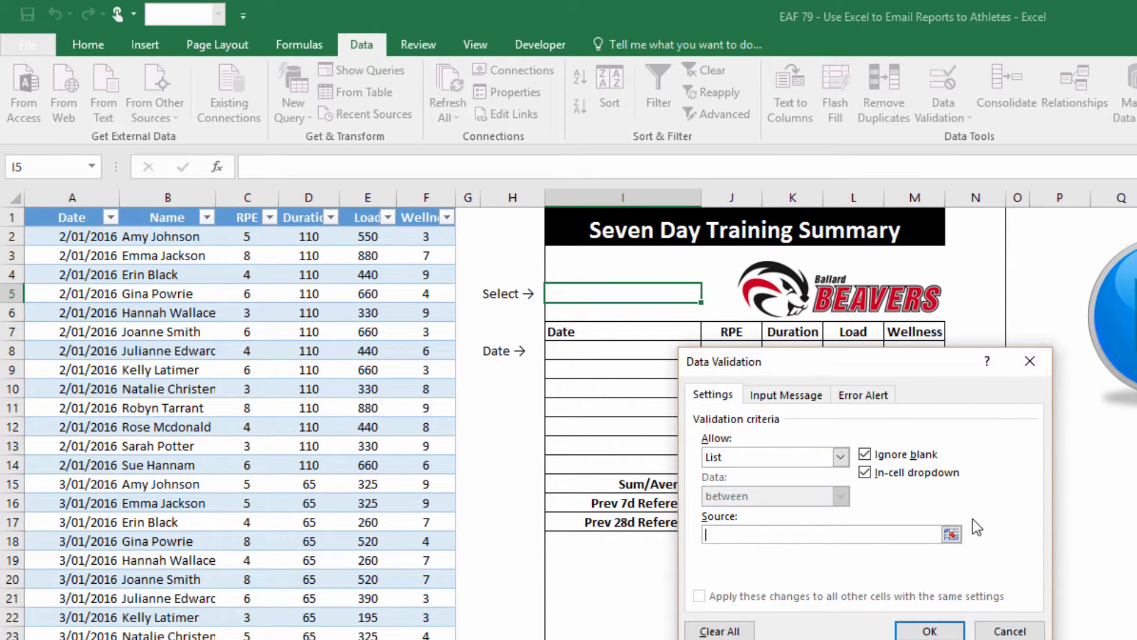
pyautogui.press('F3')
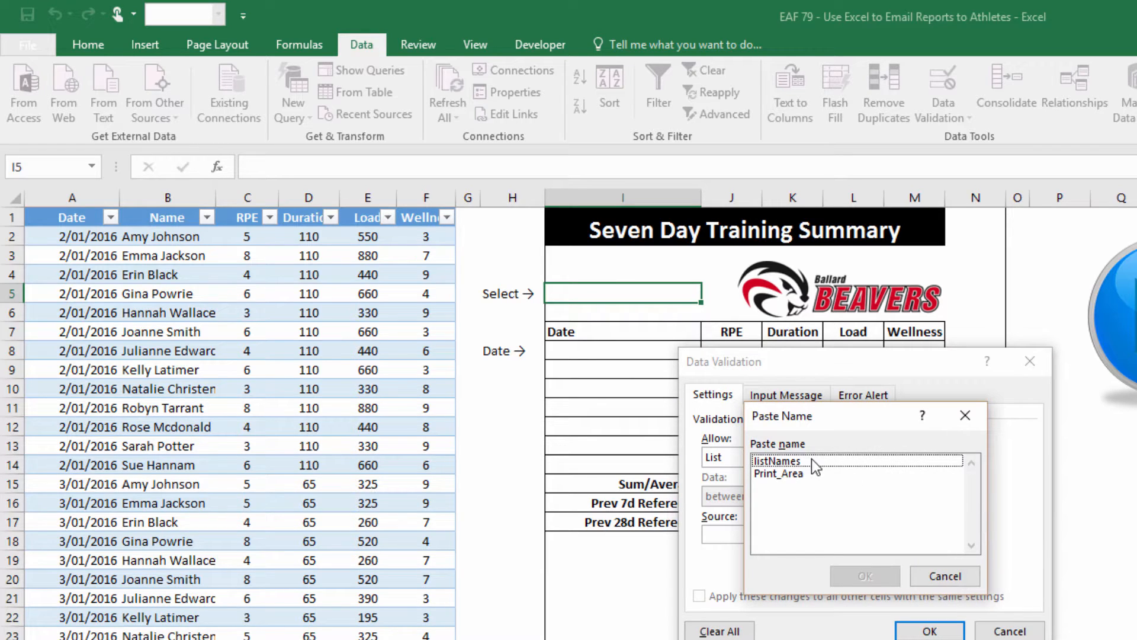
pyautogui.doubleClick(776, 461)
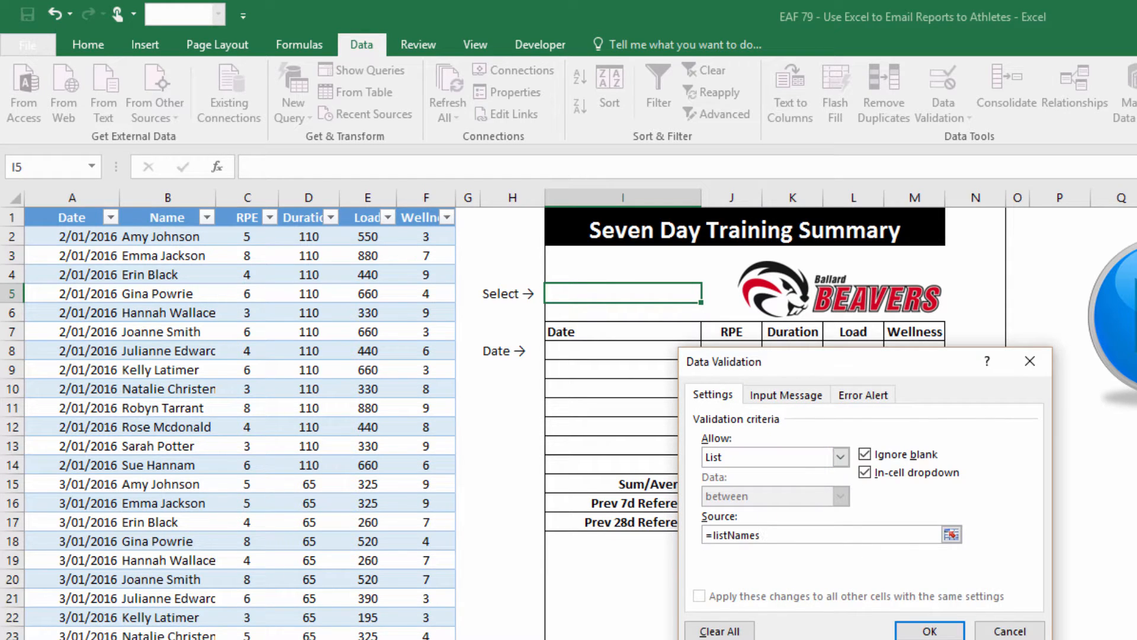
pyautogui.click(915, 634)
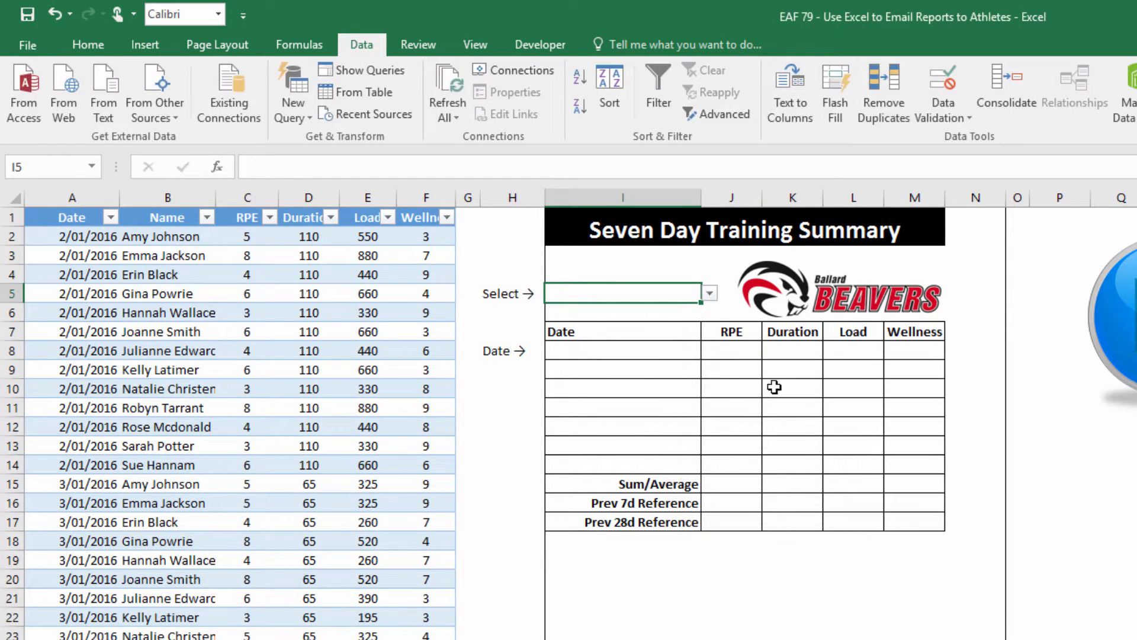
pyautogui.click(709, 293)
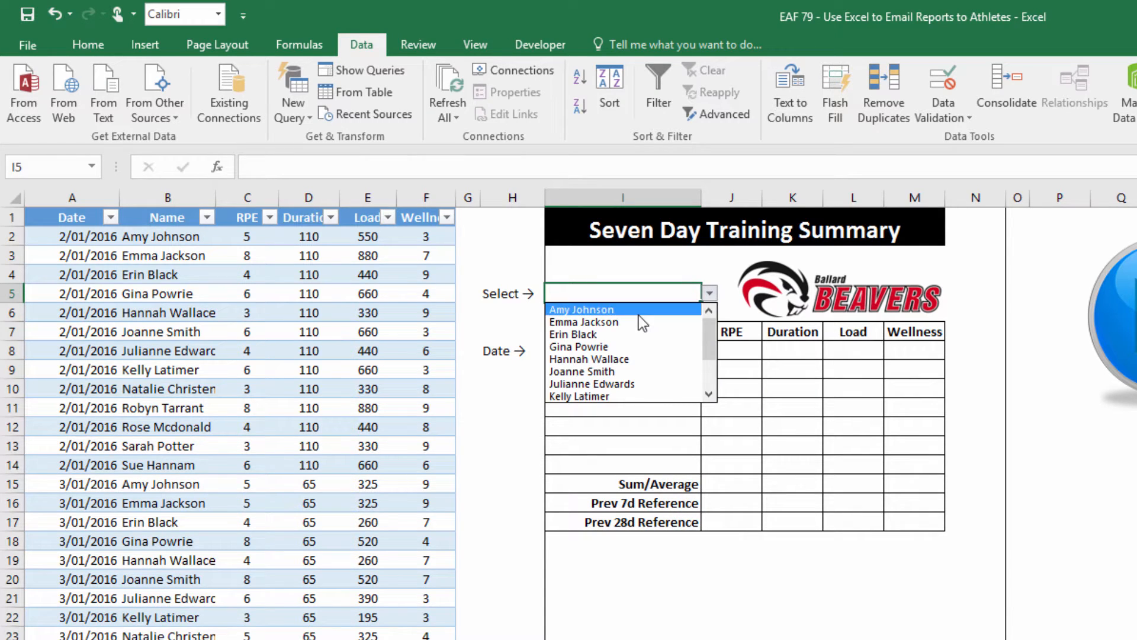
pyautogui.press('Escape')
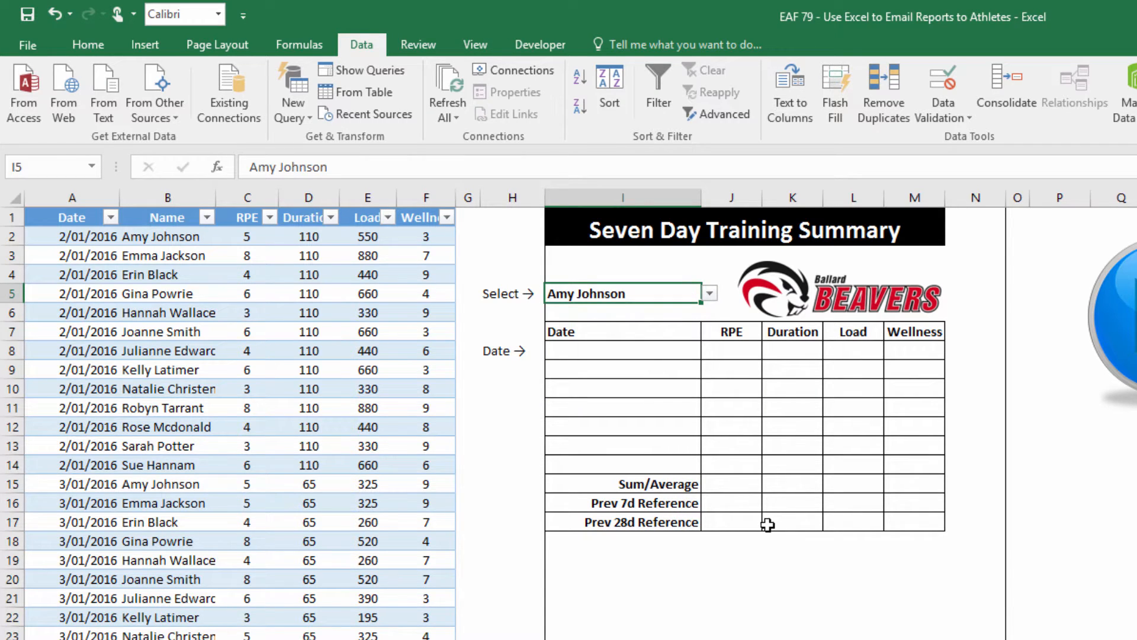
# Enter 10/1/2016 in Date cell I8 and check its dddd,dd,mmm,yyyy number format
pyautogui.click(650, 356)
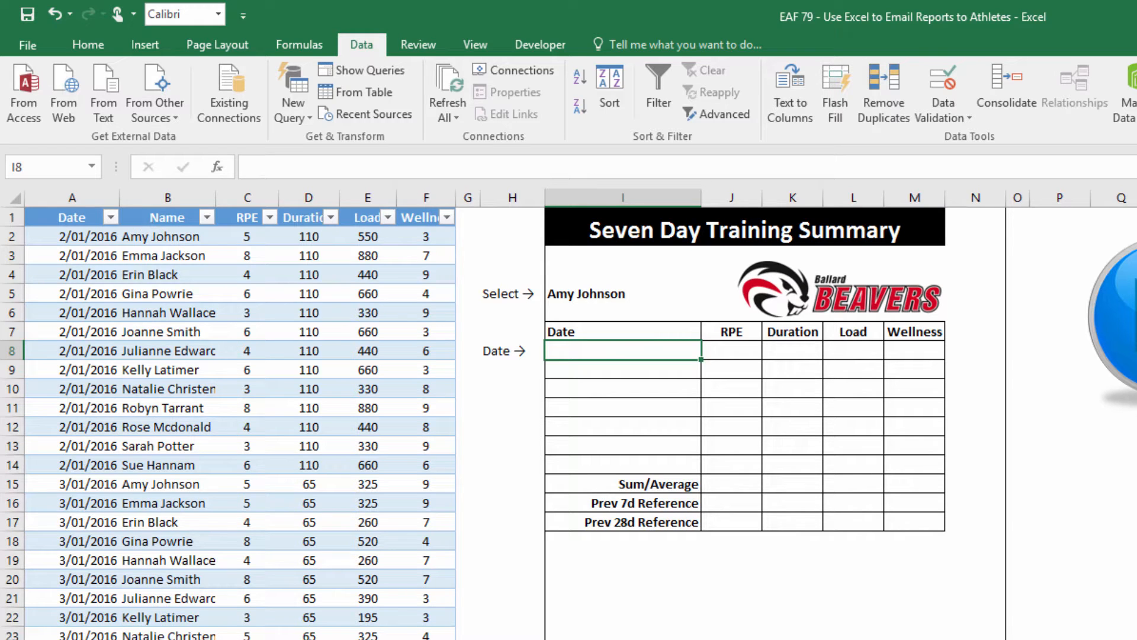
pyautogui.write('10/1/2016')
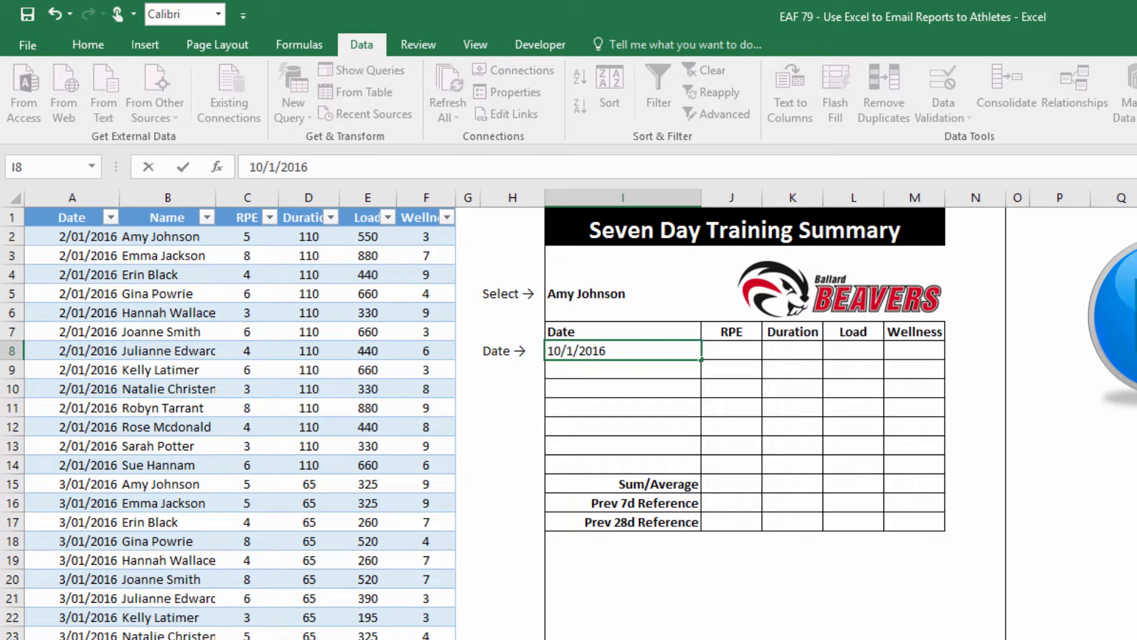
pyautogui.press('Return')
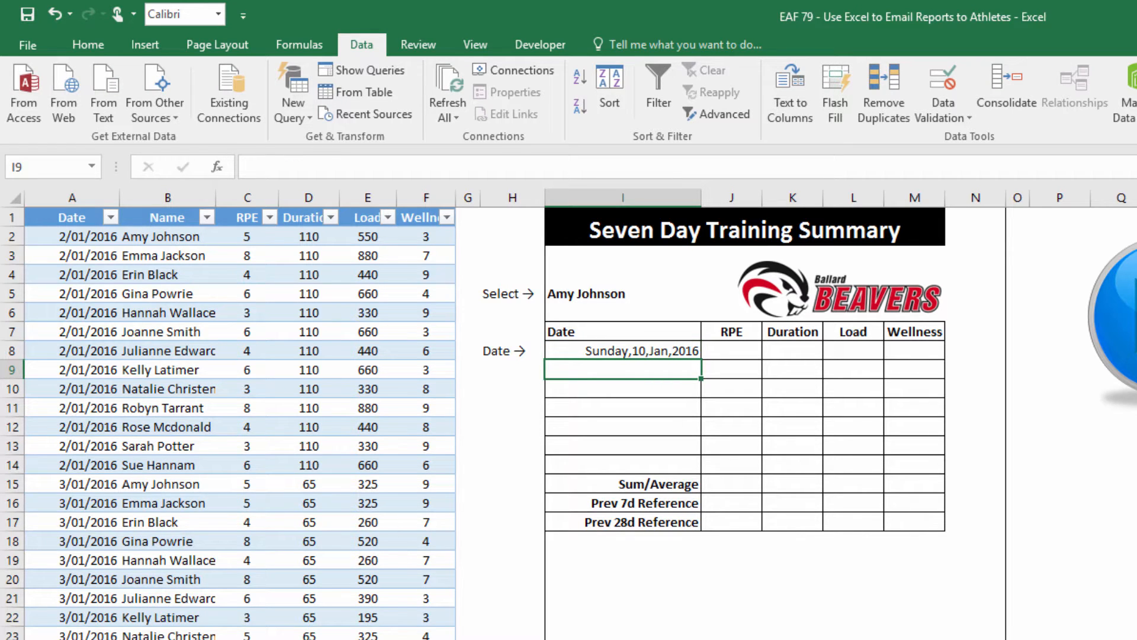
pyautogui.click(620, 351)
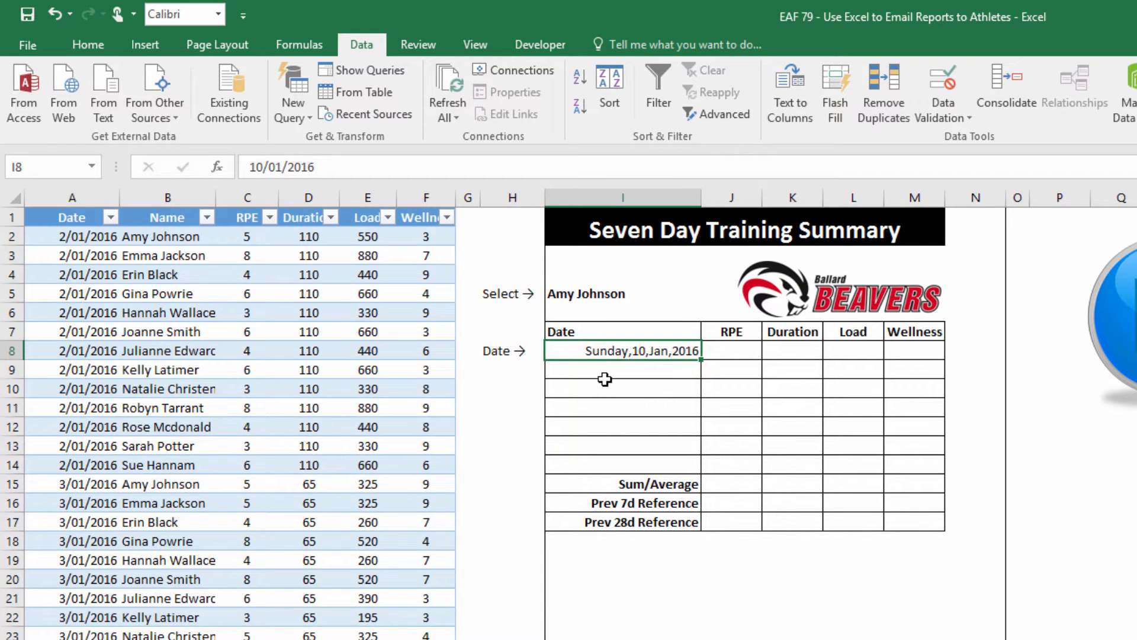
pyautogui.hotkey('ctrl', '1')
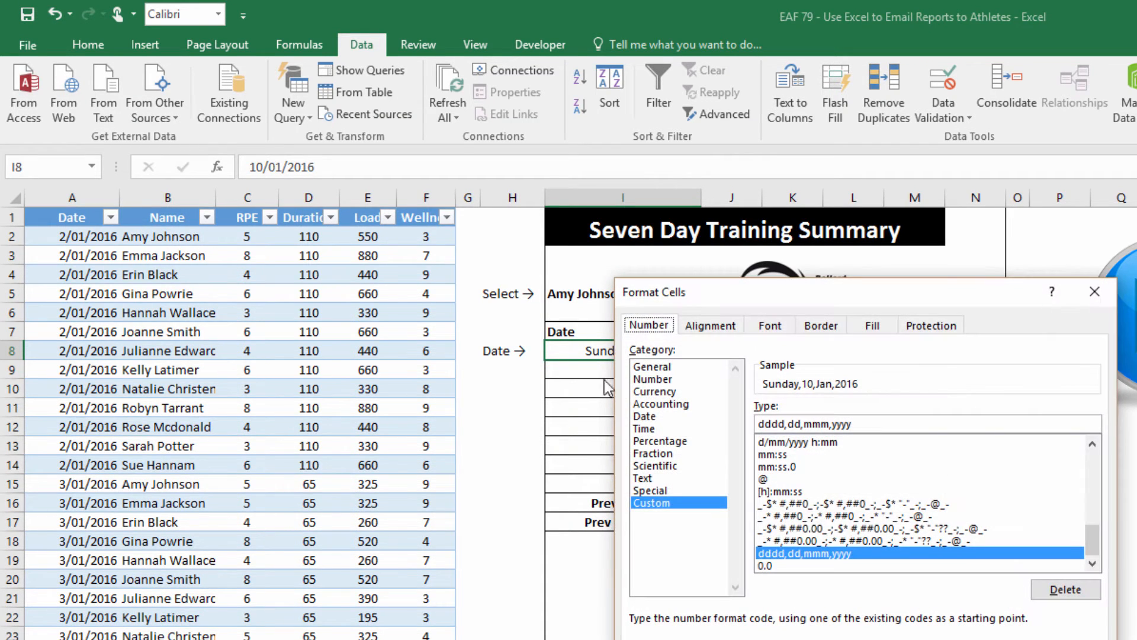
# Replace the custom date code with a day-month-year code separated by hyphens instead of slashes
pyautogui.moveTo(745, 301); pyautogui.dragTo(543, 246)
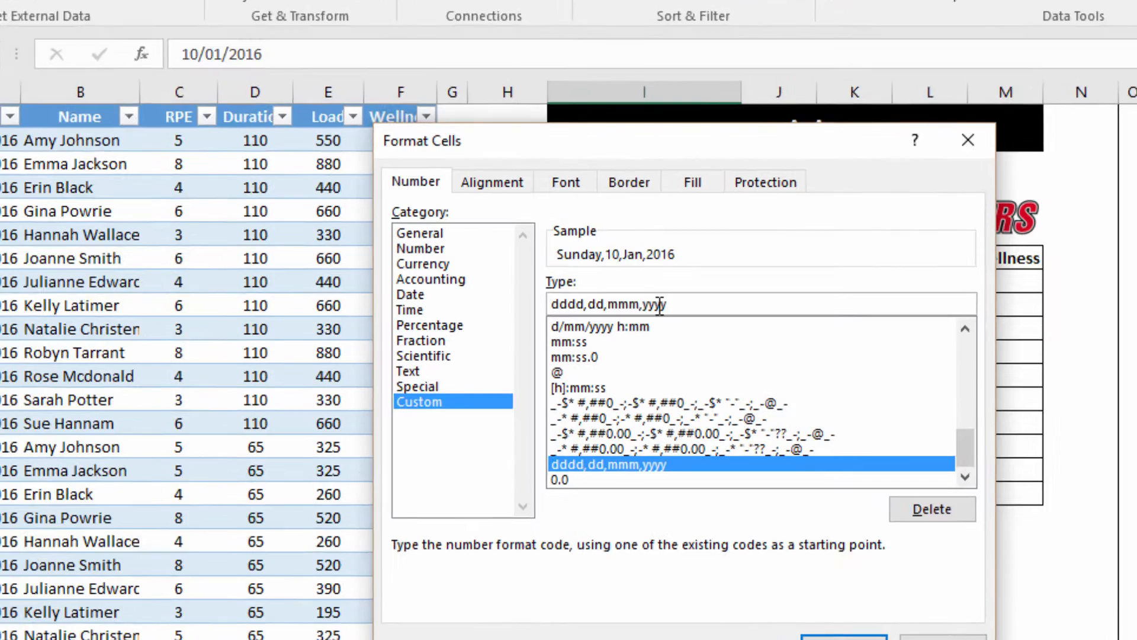
pyautogui.moveTo(650, 370); pyautogui.dragTo(471, 368)
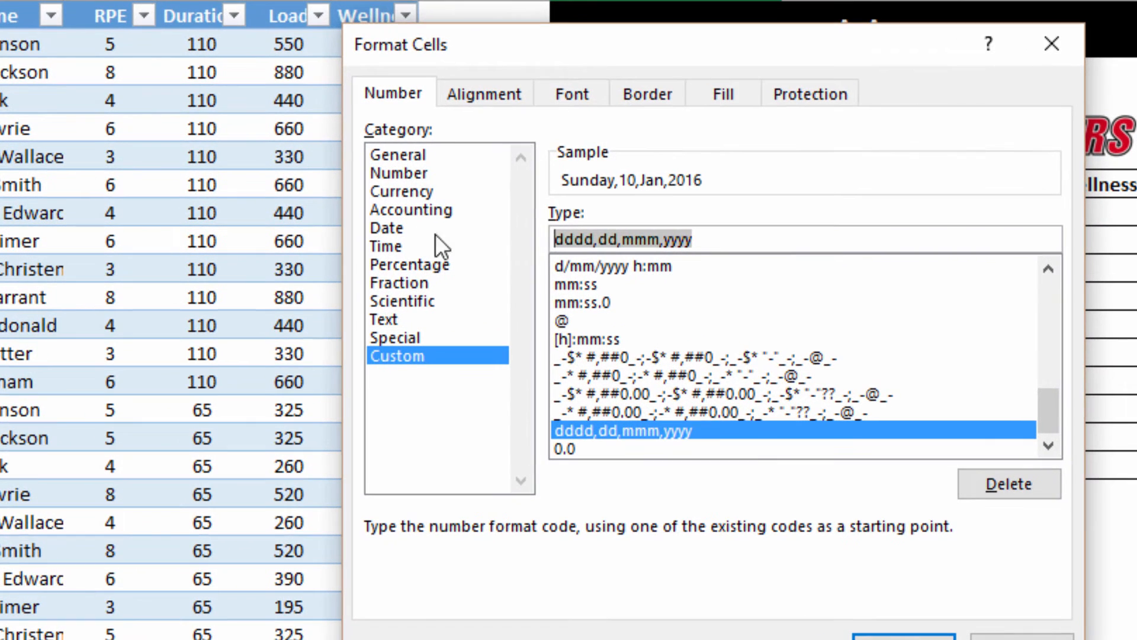
pyautogui.press('BackSpace')
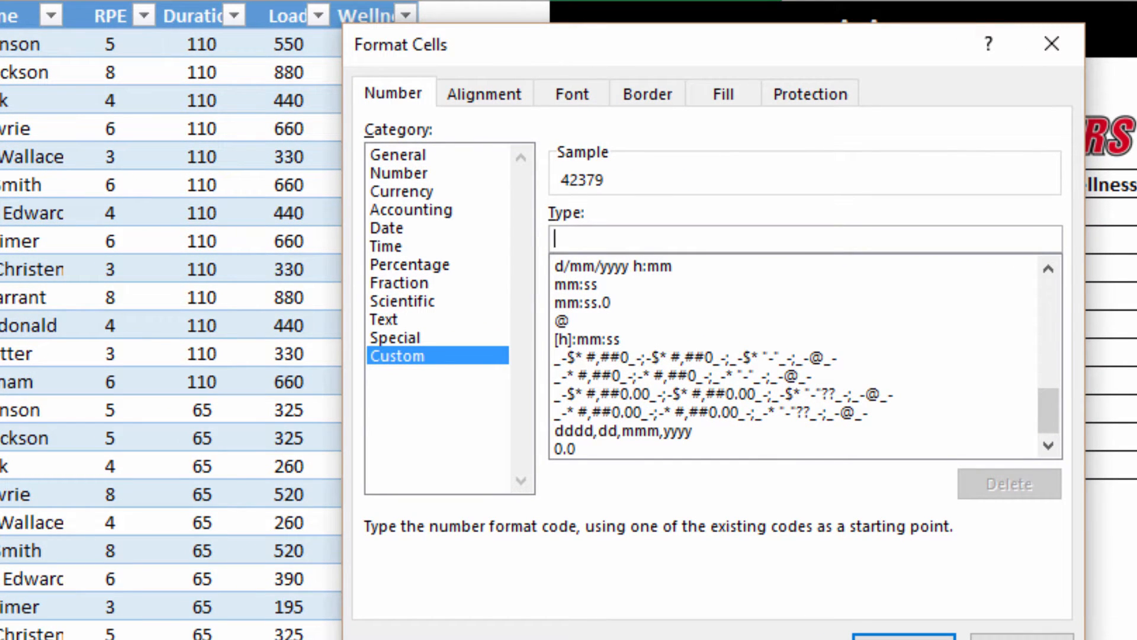
pyautogui.write('dd/mm')
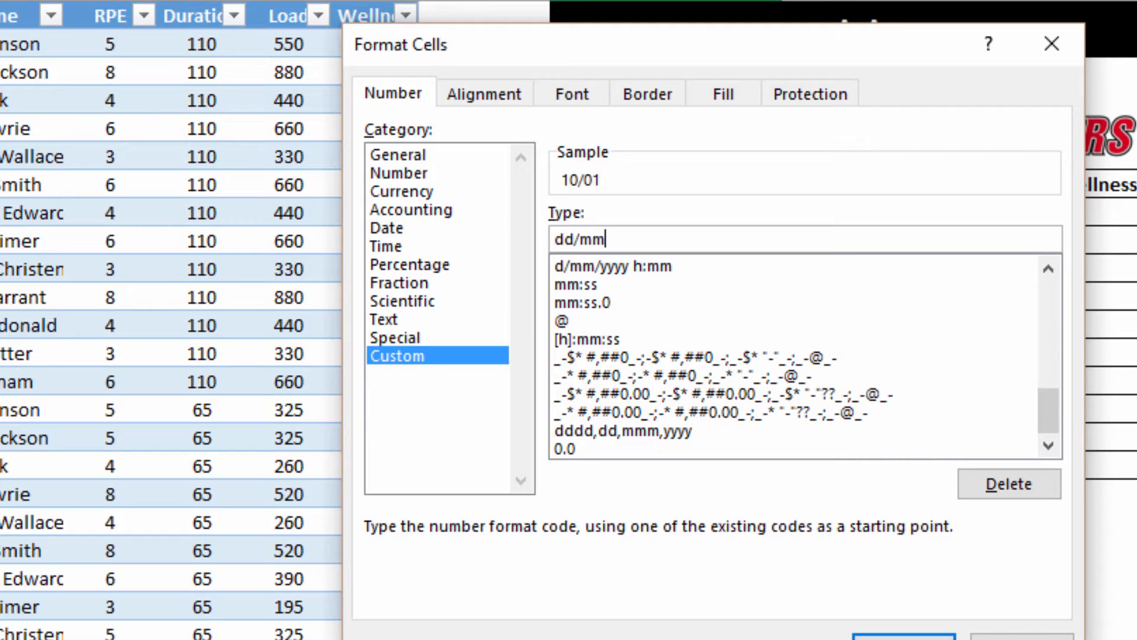
pyautogui.write('/yy')
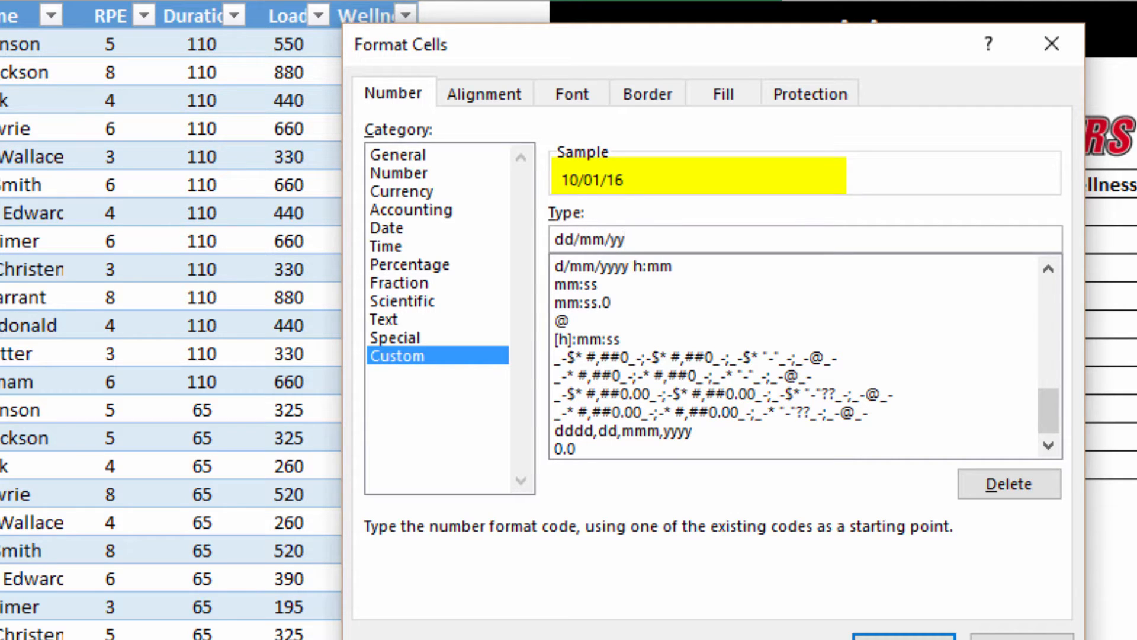
pyautogui.write('yy')
pyautogui.press('Left')
pyautogui.press('Left')
pyautogui.press('Left')
pyautogui.press('Left')
pyautogui.press('Left')
pyautogui.write('m')
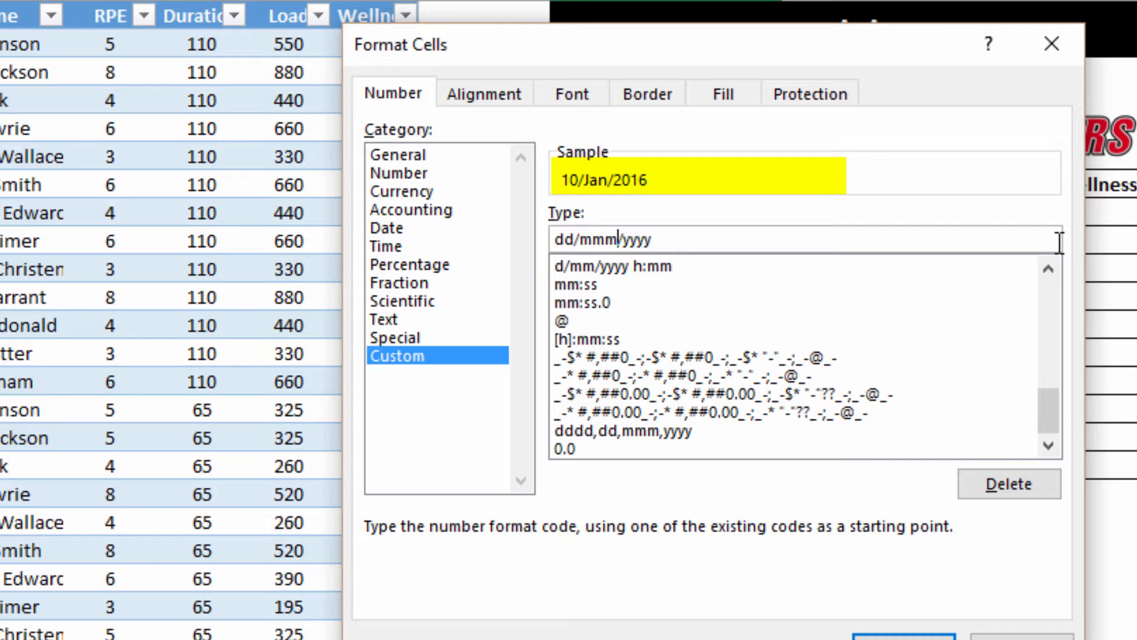
pyautogui.write('m')
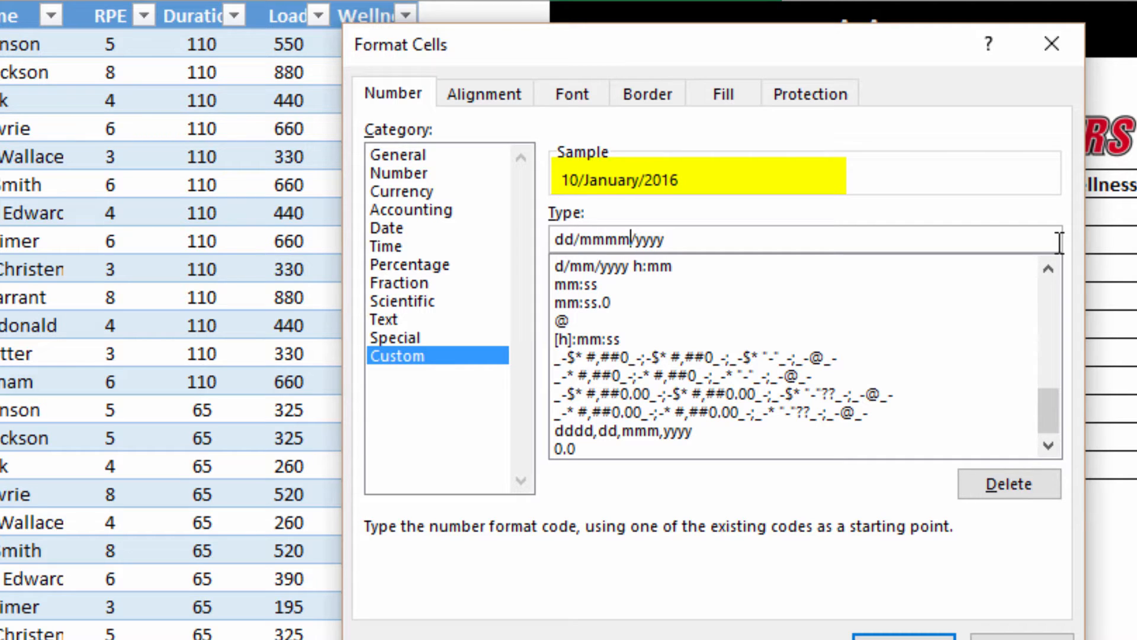
pyautogui.press('Delete')
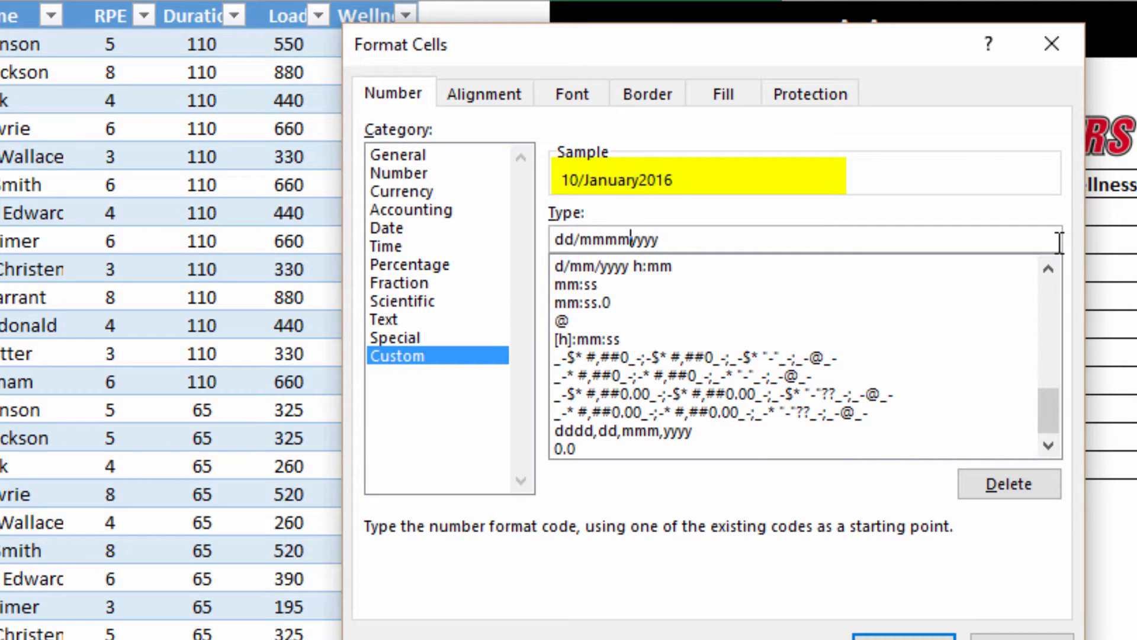
pyautogui.write('-')
pyautogui.press('Left')
pyautogui.press('Left')
pyautogui.press('Left')
pyautogui.press('Left')
pyautogui.press('Left')
pyautogui.press('Left')
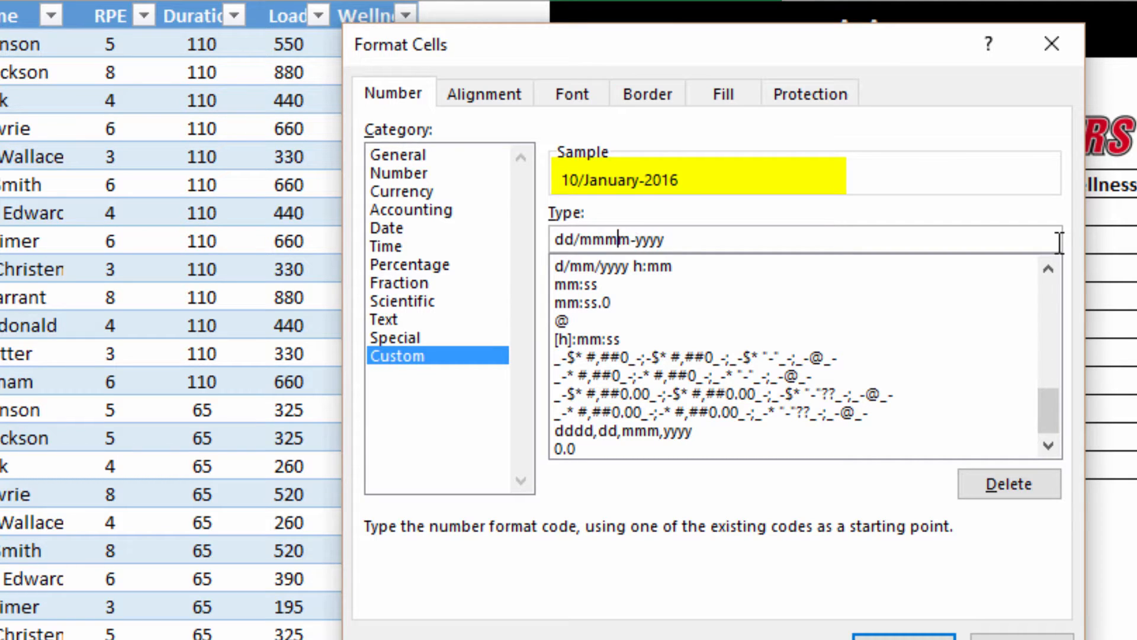
pyautogui.press('Delete')
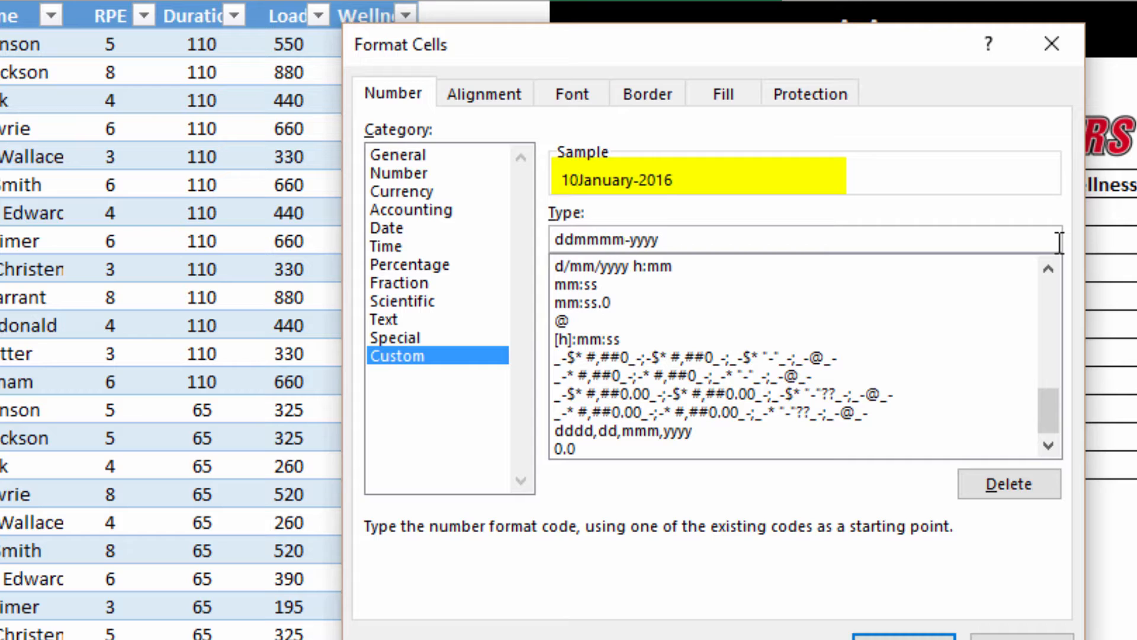
pyautogui.write('-')
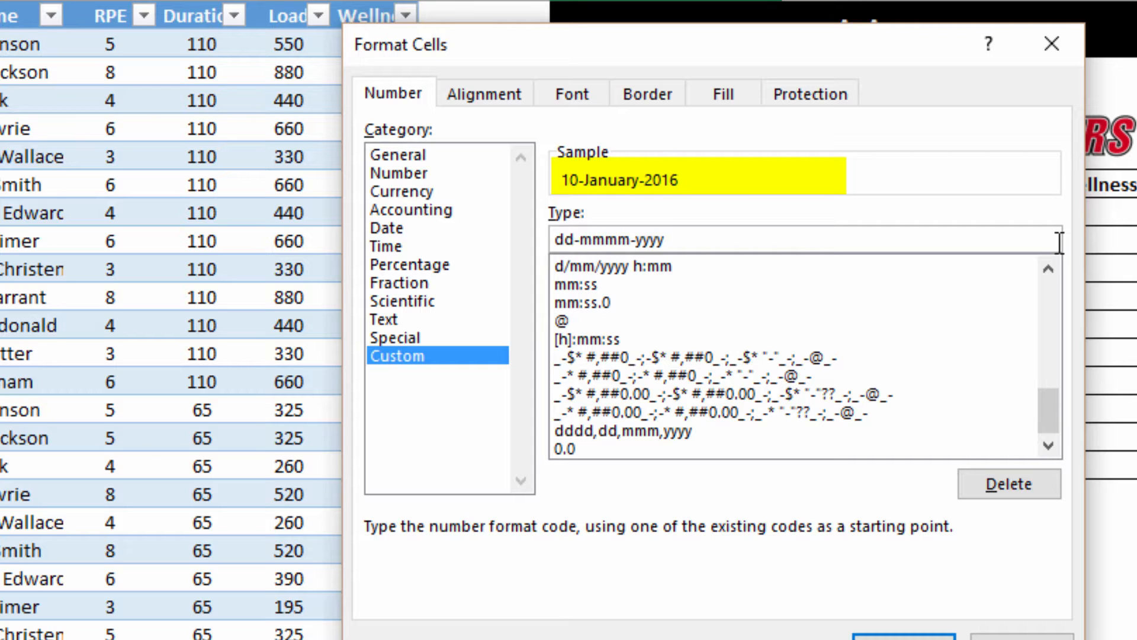
# Prefix the day name and abbreviate the month to get dddd-dd-mmm-yyyy, then apply it
pyautogui.press('Home')
pyautogui.write('dddd')
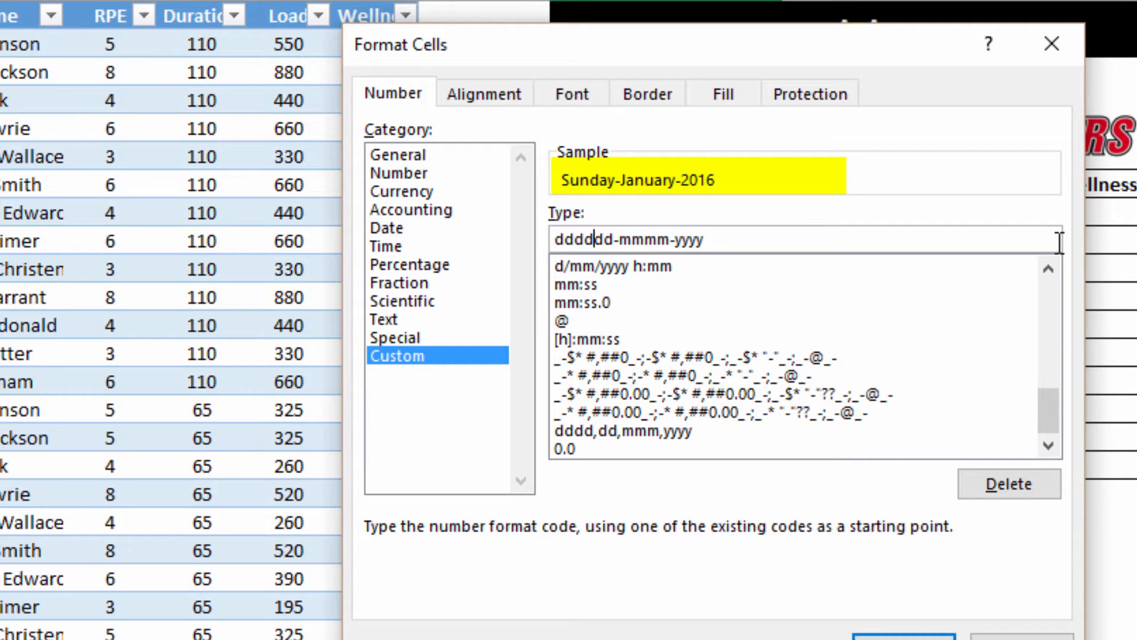
pyautogui.write('-')
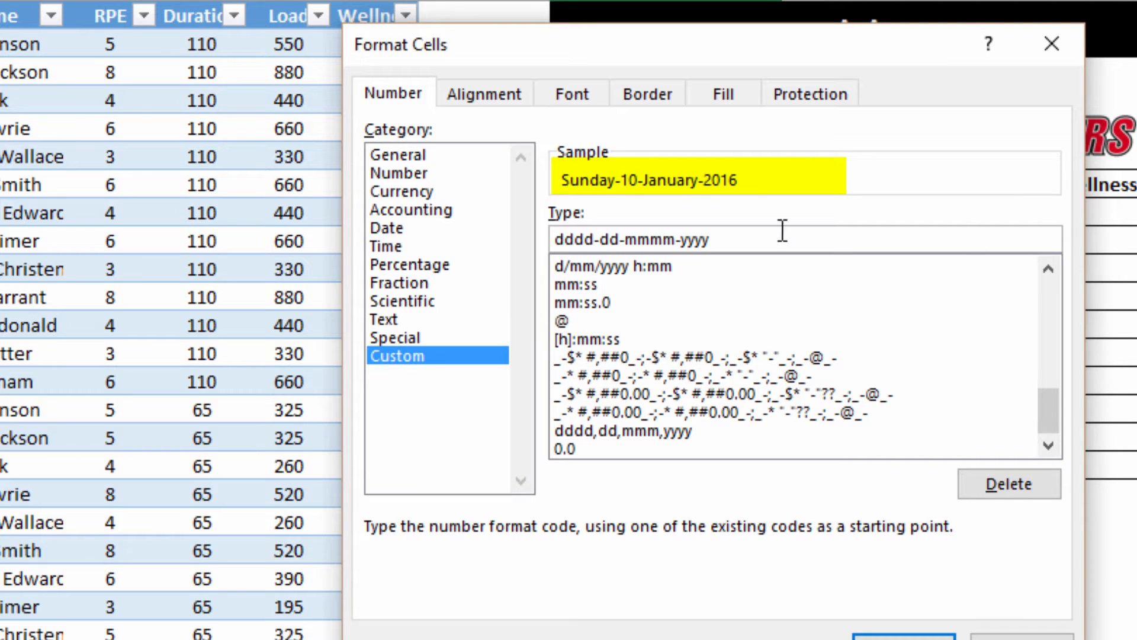
pyautogui.click(676, 240)
pyautogui.press('BackSpace')
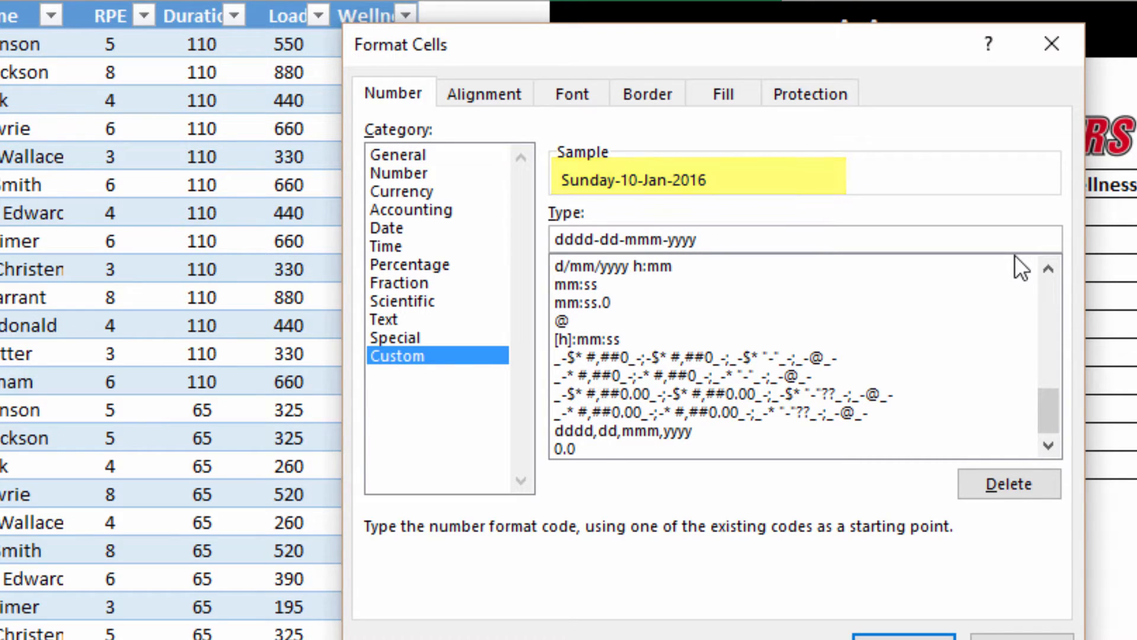
pyautogui.click(904, 637)
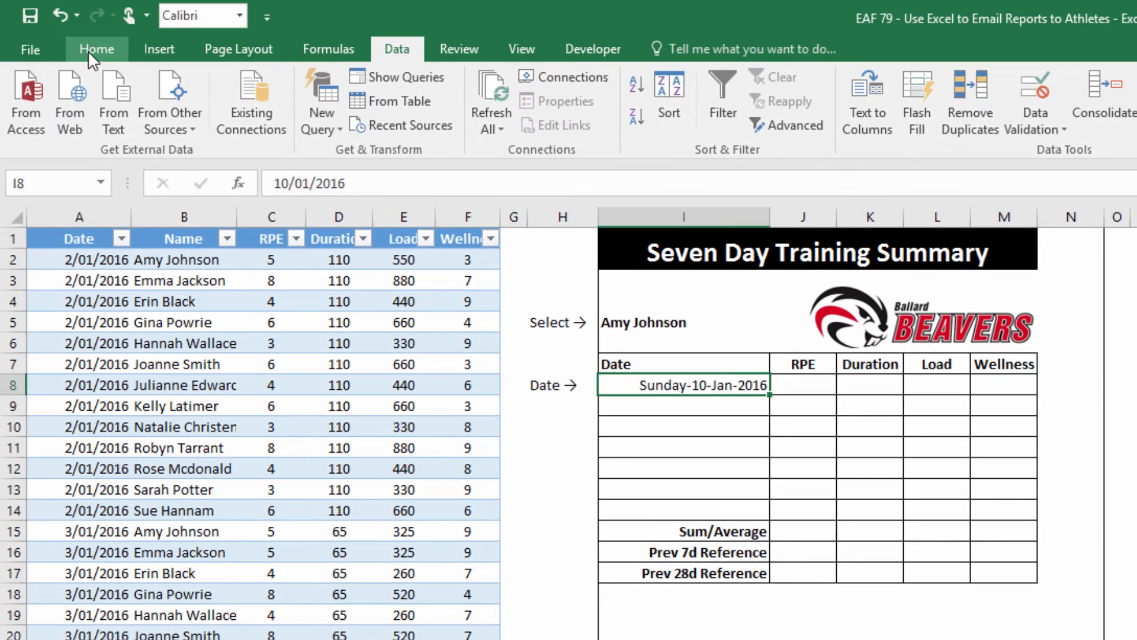
# Copy I8's date format onto I9:I14 with Format Painter
pyautogui.click(92, 50)
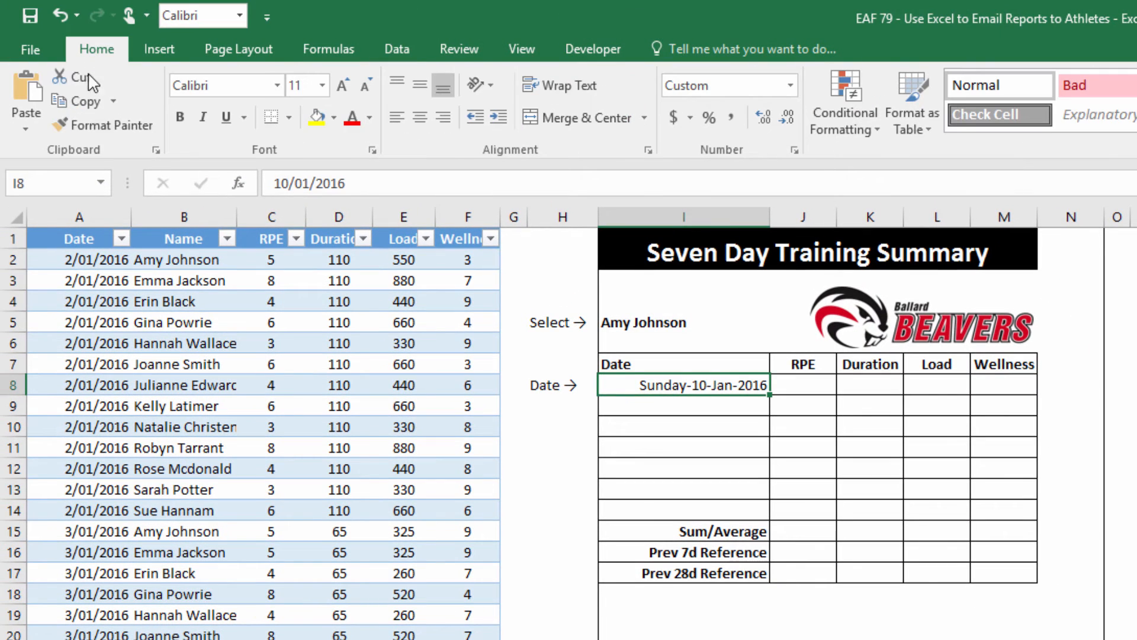
pyautogui.click(106, 126)
pyautogui.moveTo(676, 407); pyautogui.dragTo(672, 504)
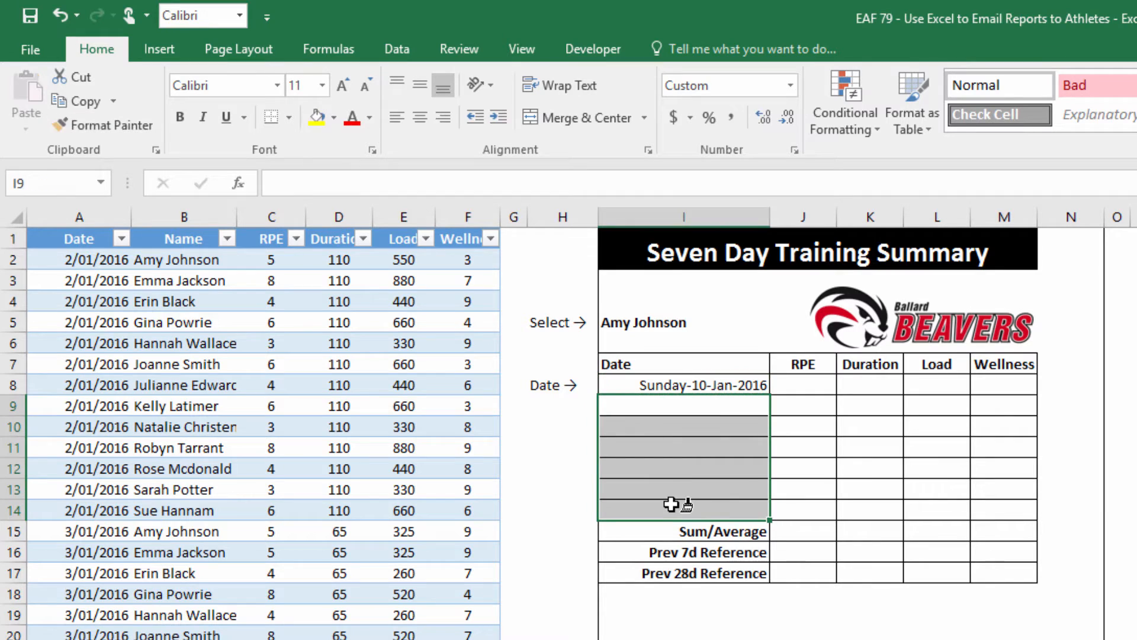
# Enter =I8+1 in I9 and fill it to I14, giving dates through Saturday-16-Jan-2016
pyautogui.click(704, 404)
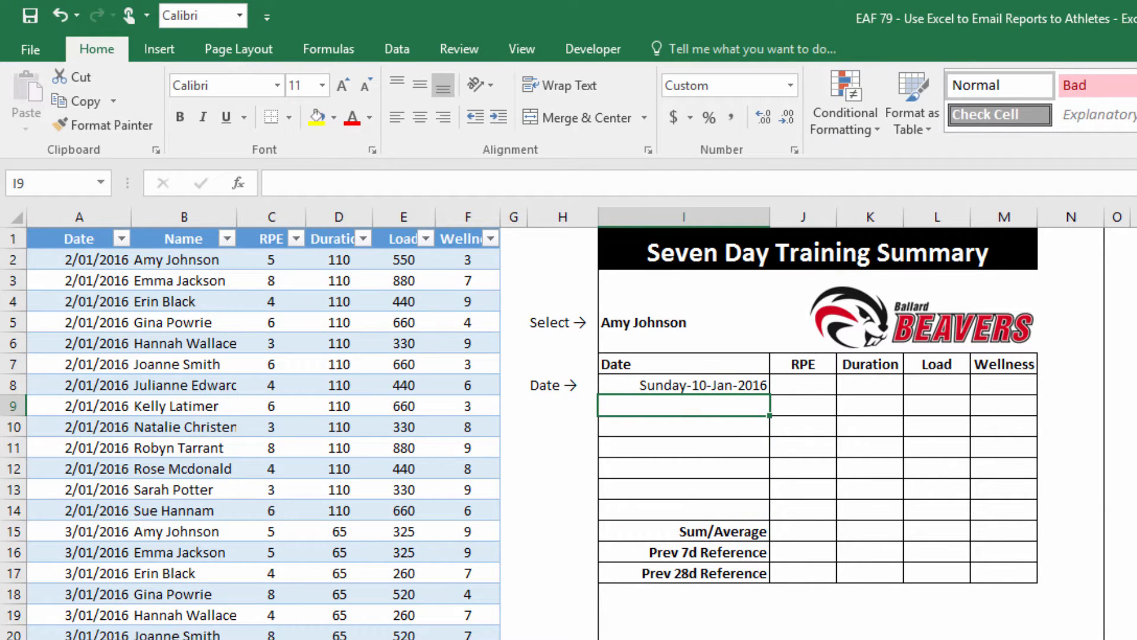
pyautogui.write('=')
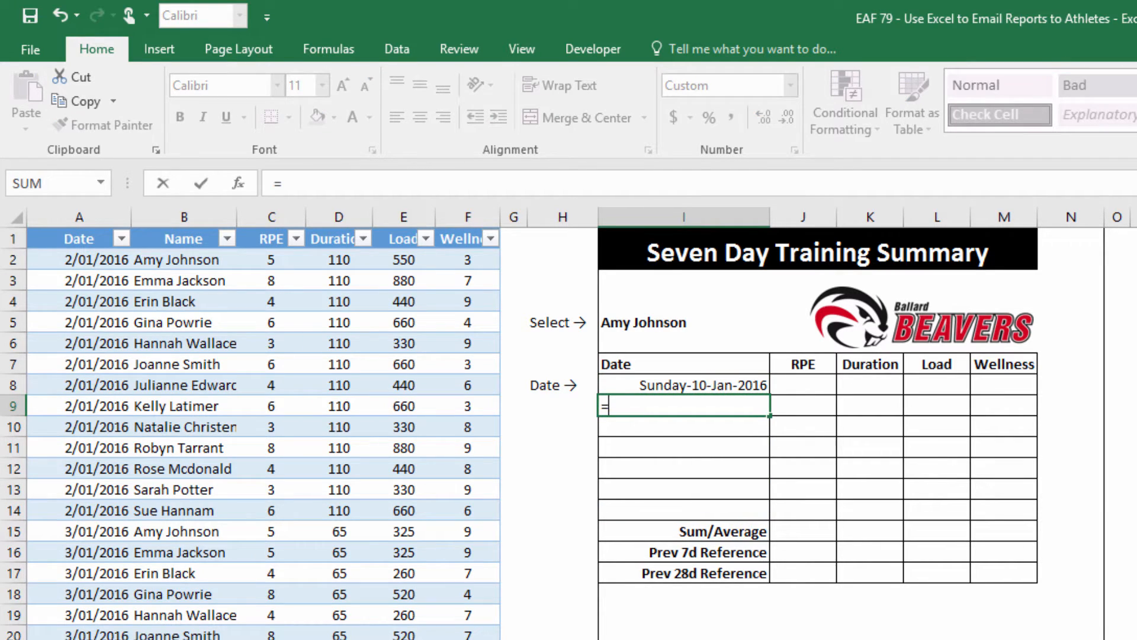
pyautogui.click(736, 386)
pyautogui.write('+')
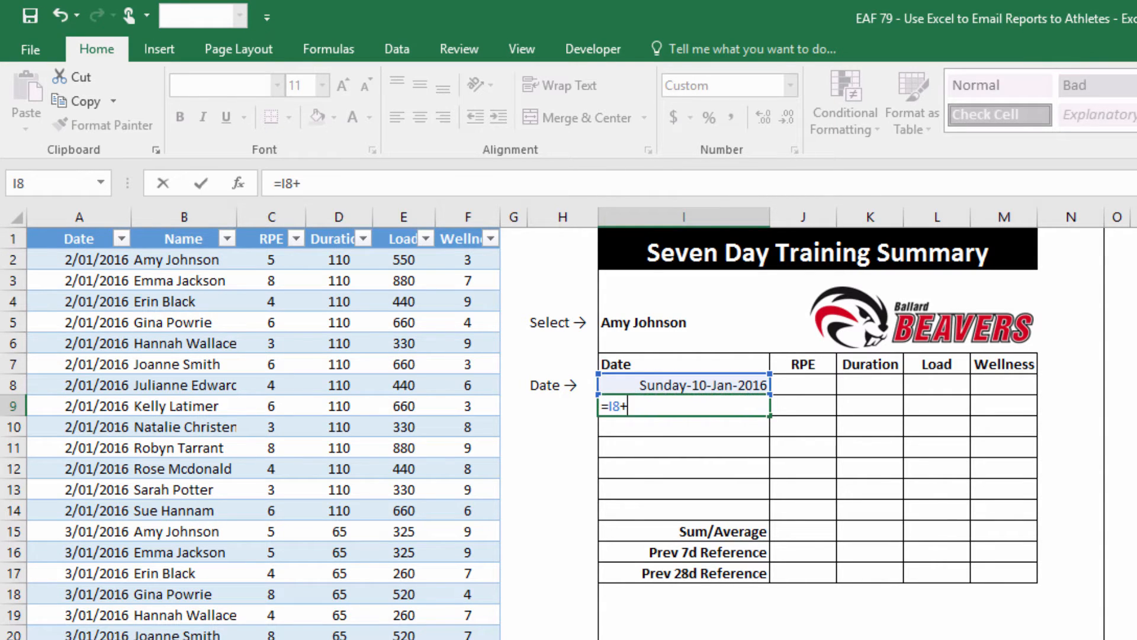
pyautogui.write('1')
pyautogui.press('Return')
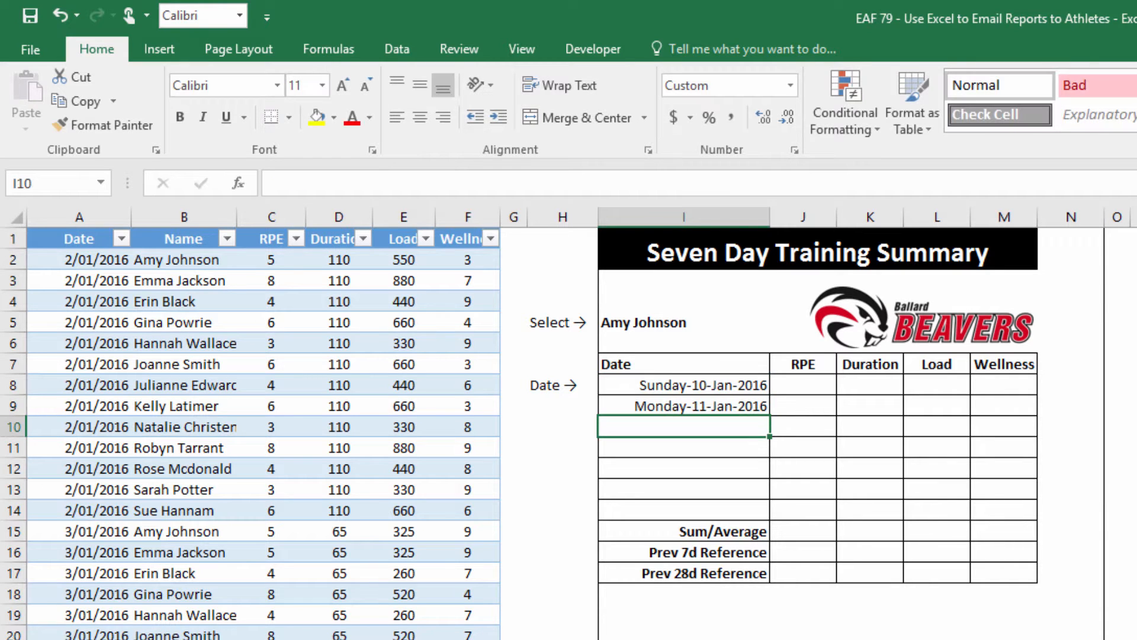
pyautogui.click(754, 406)
pyautogui.moveTo(769, 415); pyautogui.dragTo(758, 516)
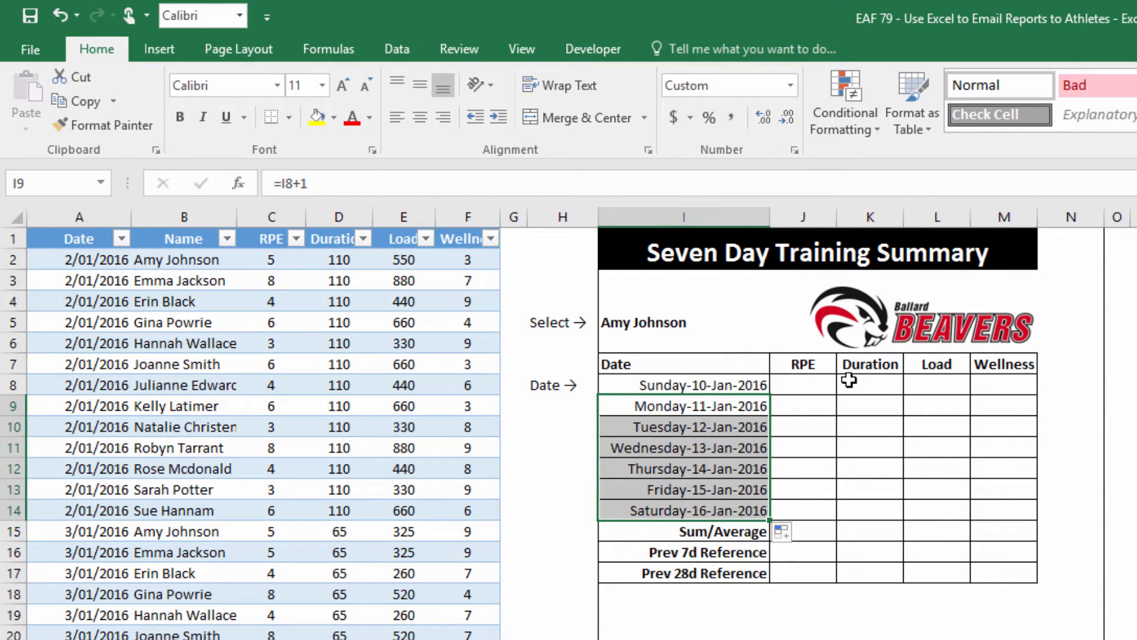
pyautogui.click(802, 385)
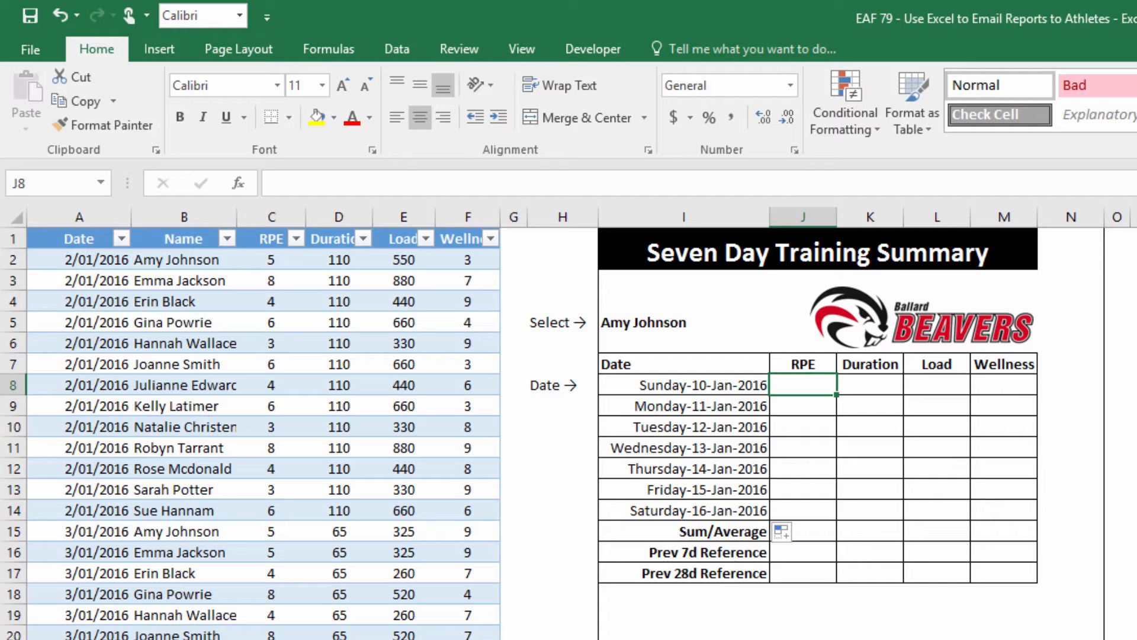
# In J8 start =SUMIFS(TBLData[RPE],TBLData[Name],$I$5 to sum the athlete's RPE
pyautogui.write('=')
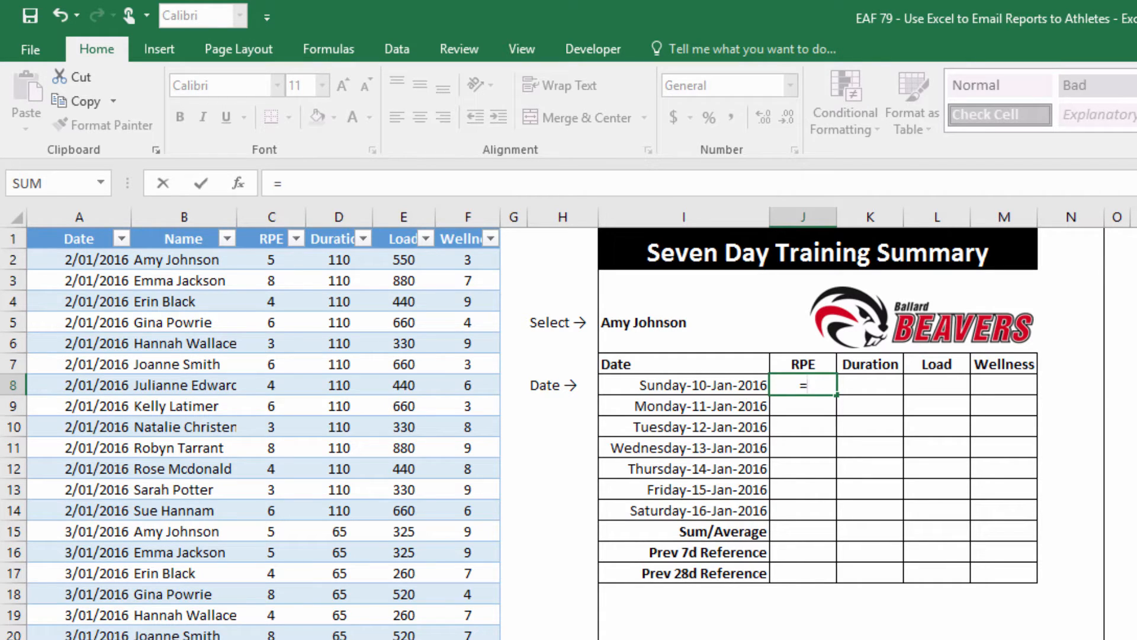
pyautogui.write('sumifs(')
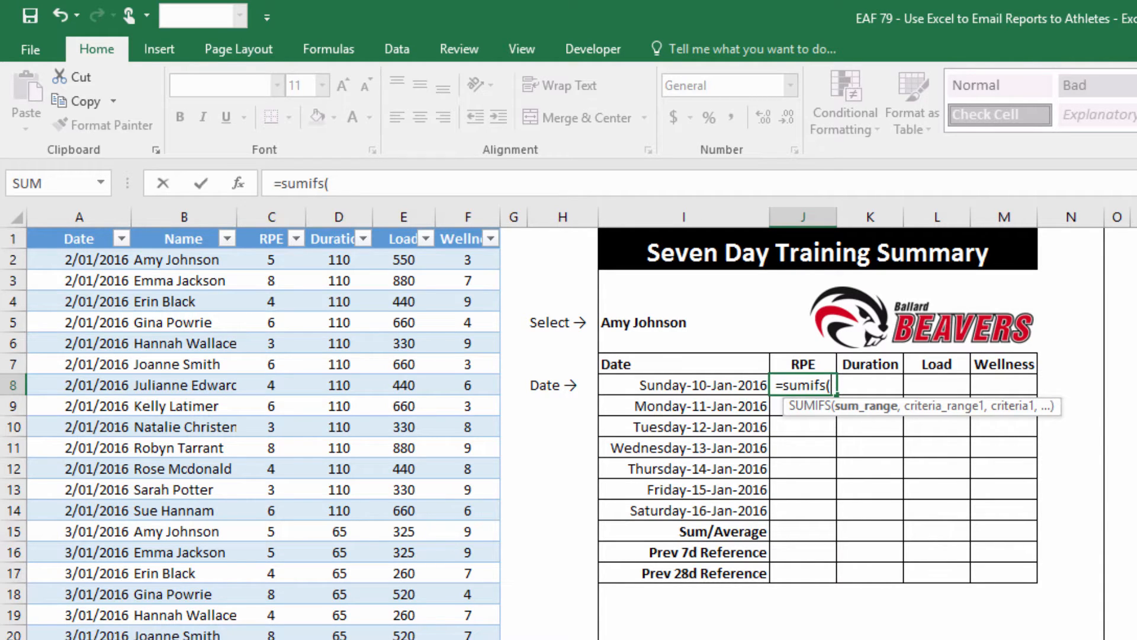
pyautogui.write('tbl')
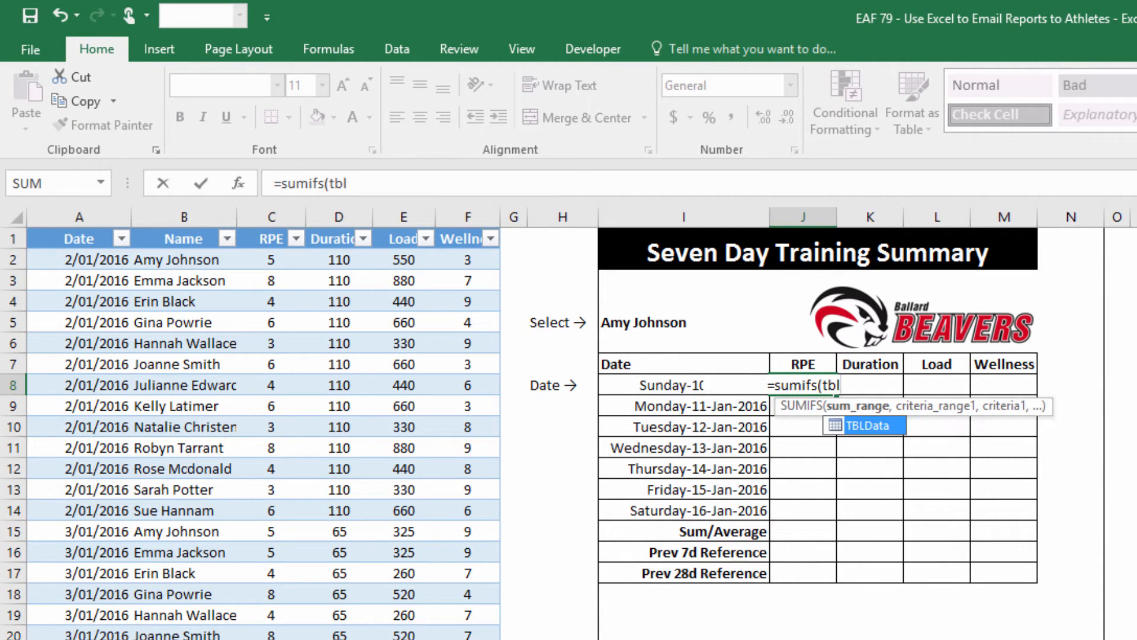
pyautogui.press('Tab')
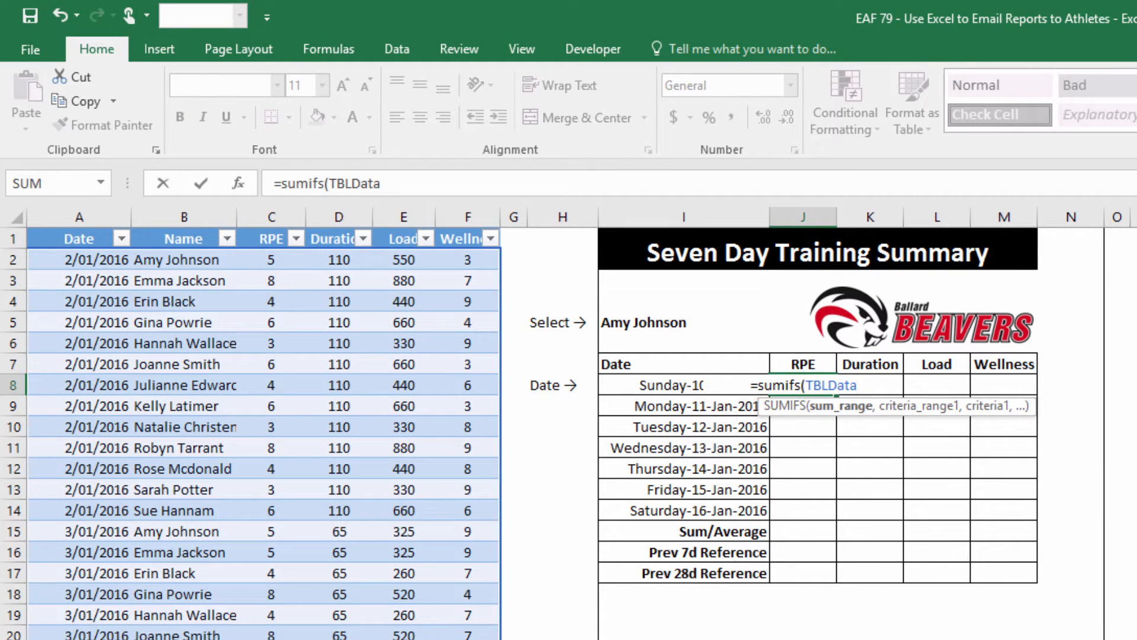
pyautogui.write('[')
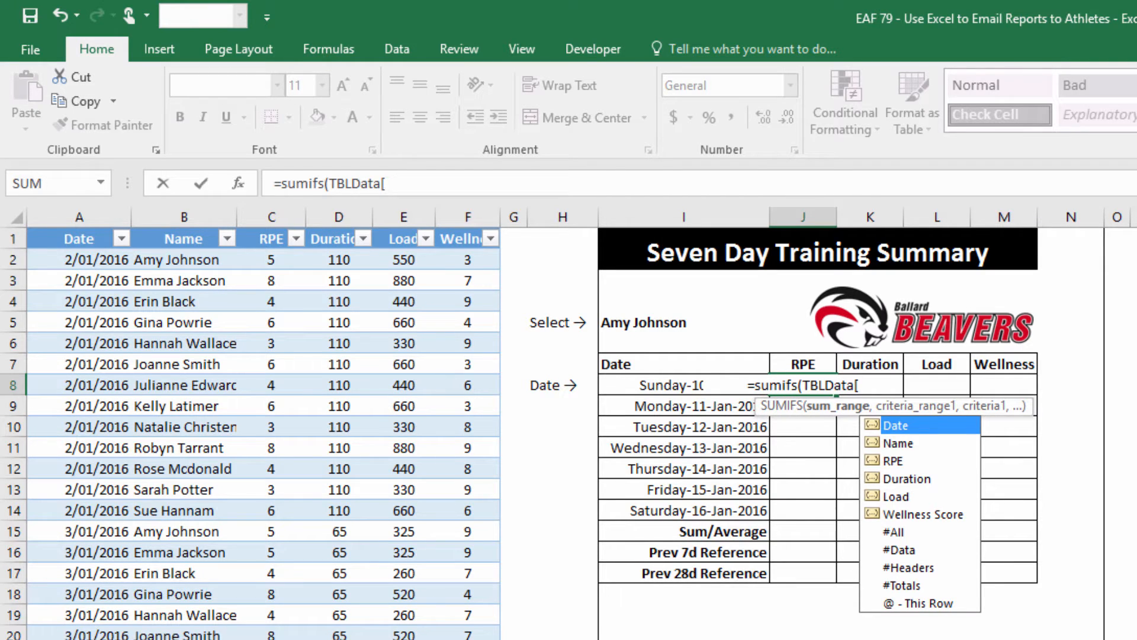
pyautogui.write('RPE')
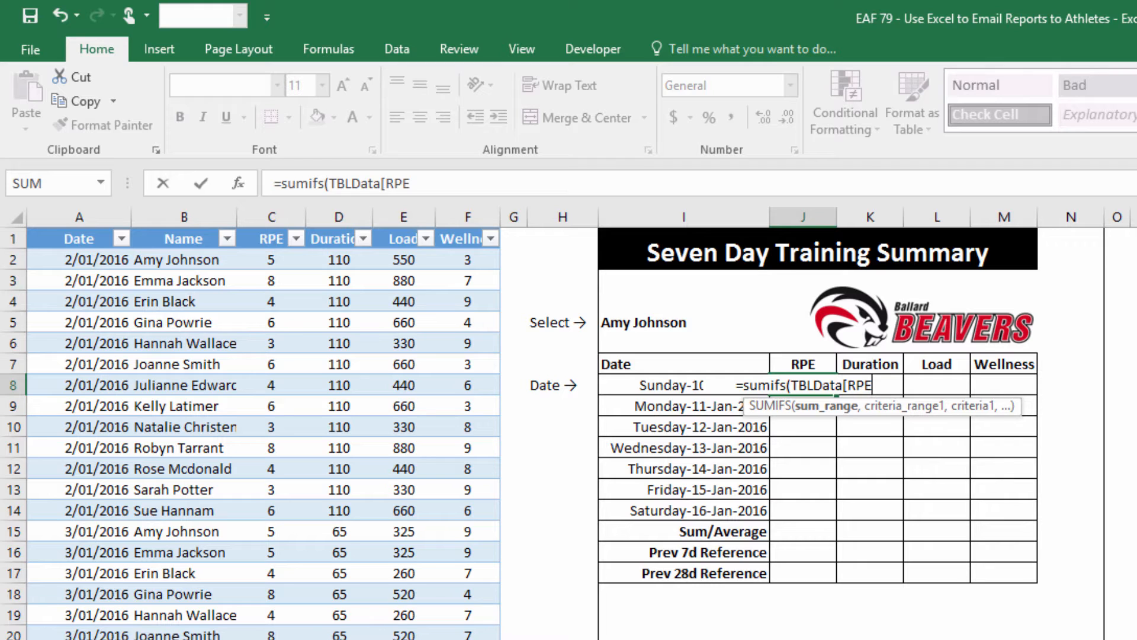
pyautogui.write('],')
pyautogui.write('tbl')
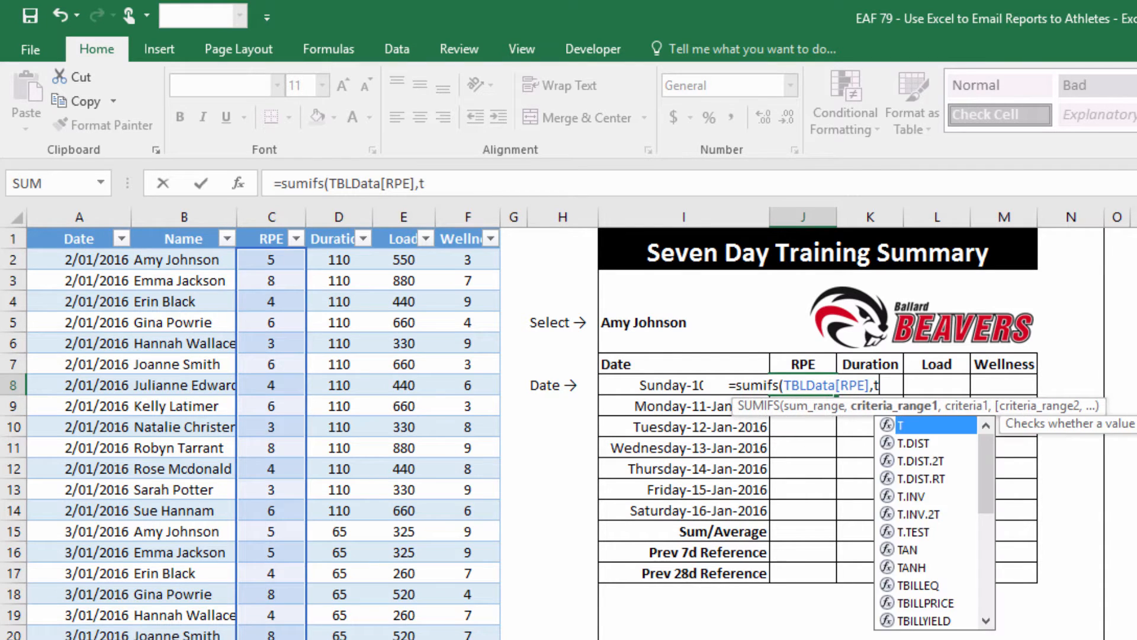
pyautogui.press('Tab')
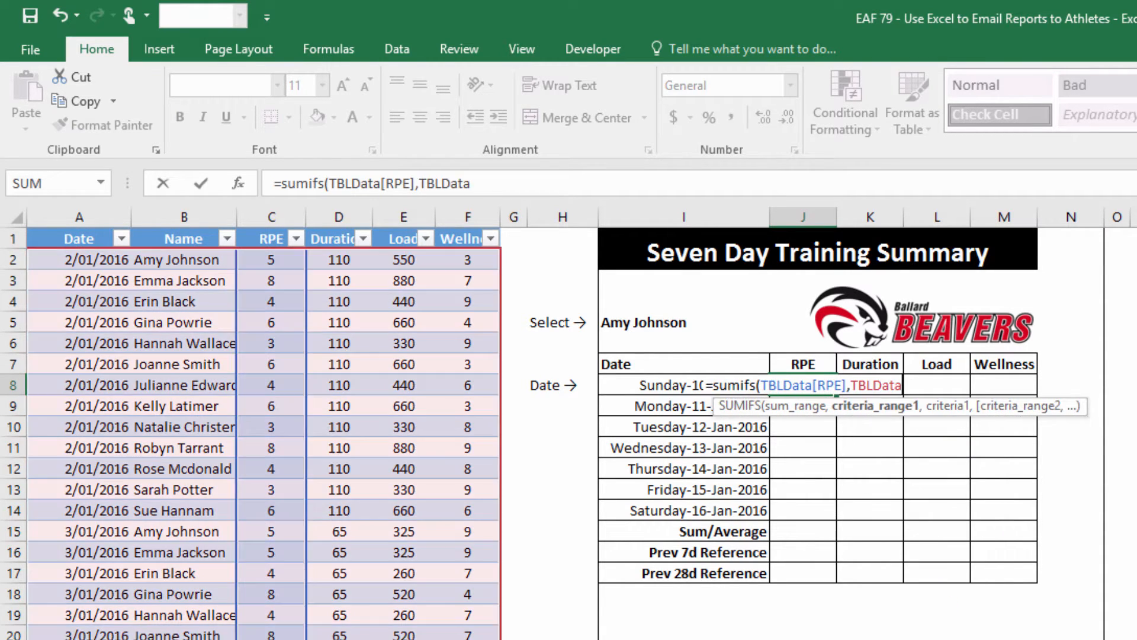
pyautogui.write('[')
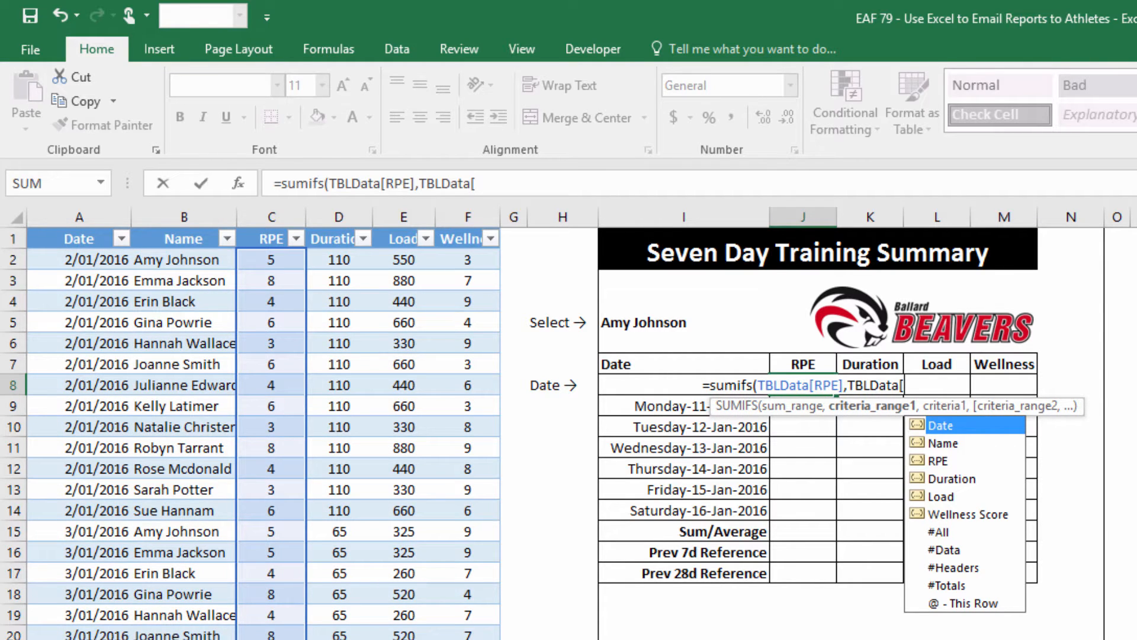
pyautogui.press('Down')
pyautogui.press('Tab')
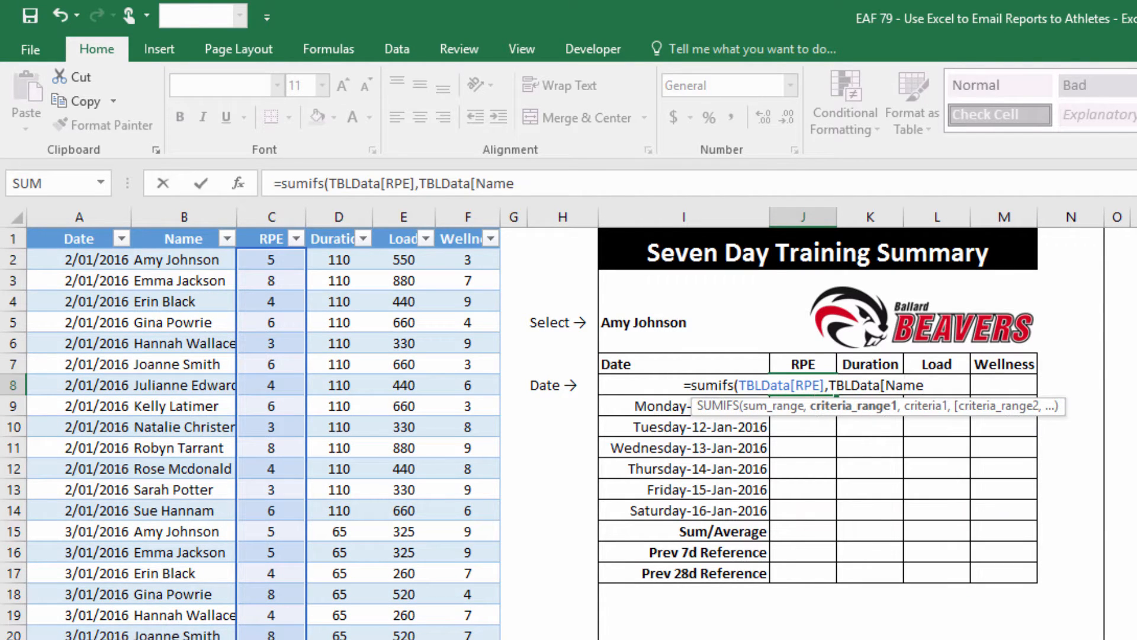
pyautogui.write('],')
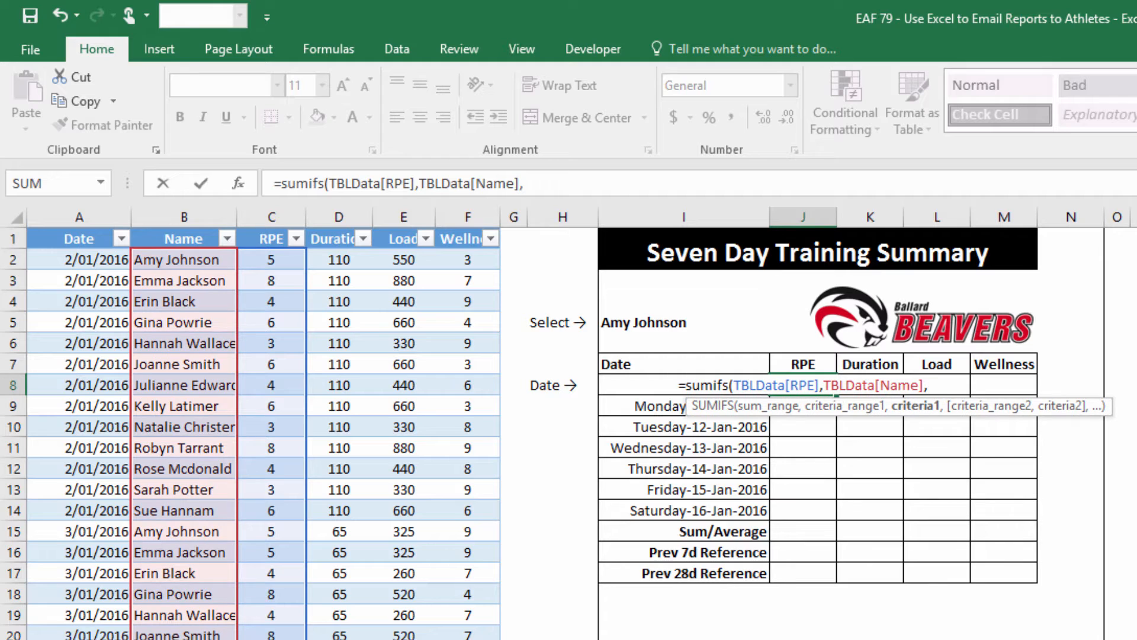
pyautogui.click(645, 323)
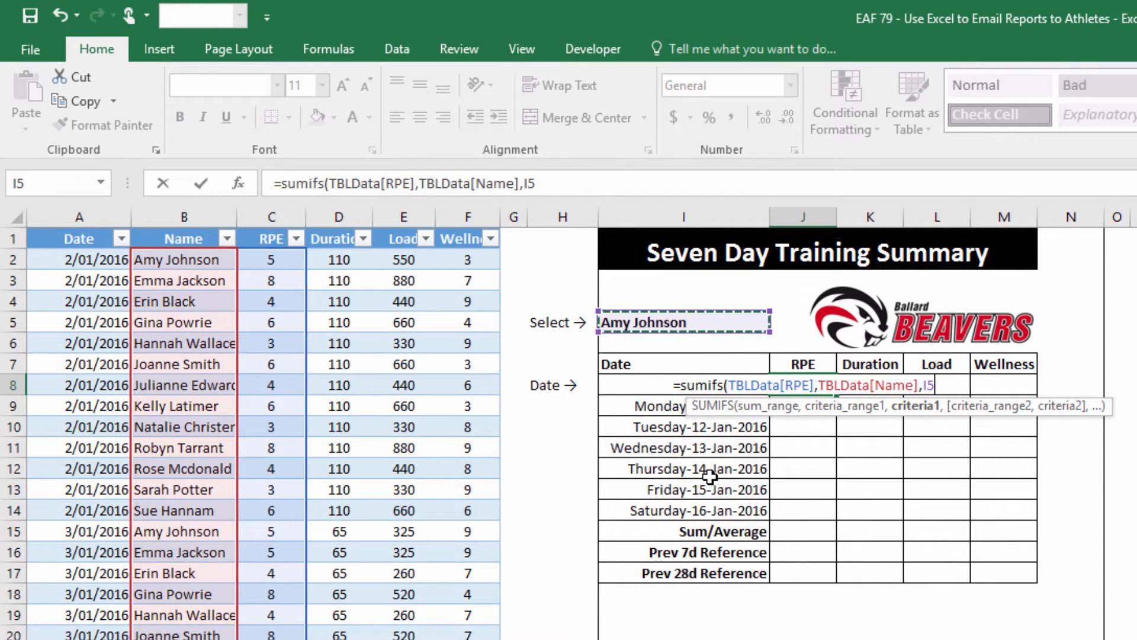
pyautogui.press('F4')
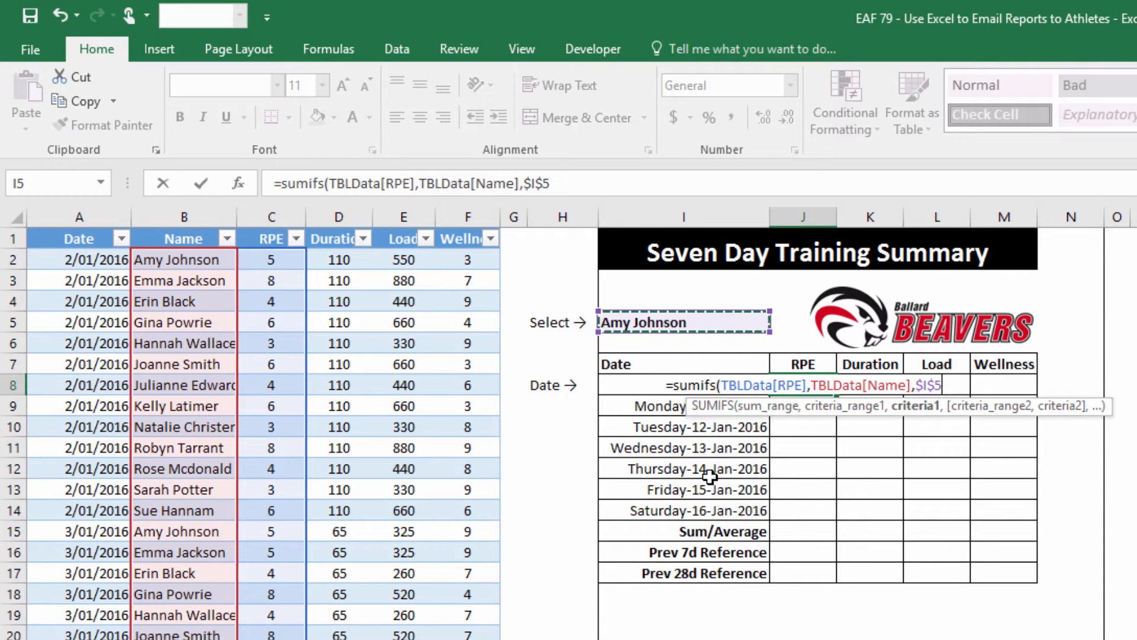
# Add the TBLData[Date] criterion matching $I8 and commit the SUMIFS formula
pyautogui.write(',tbl')
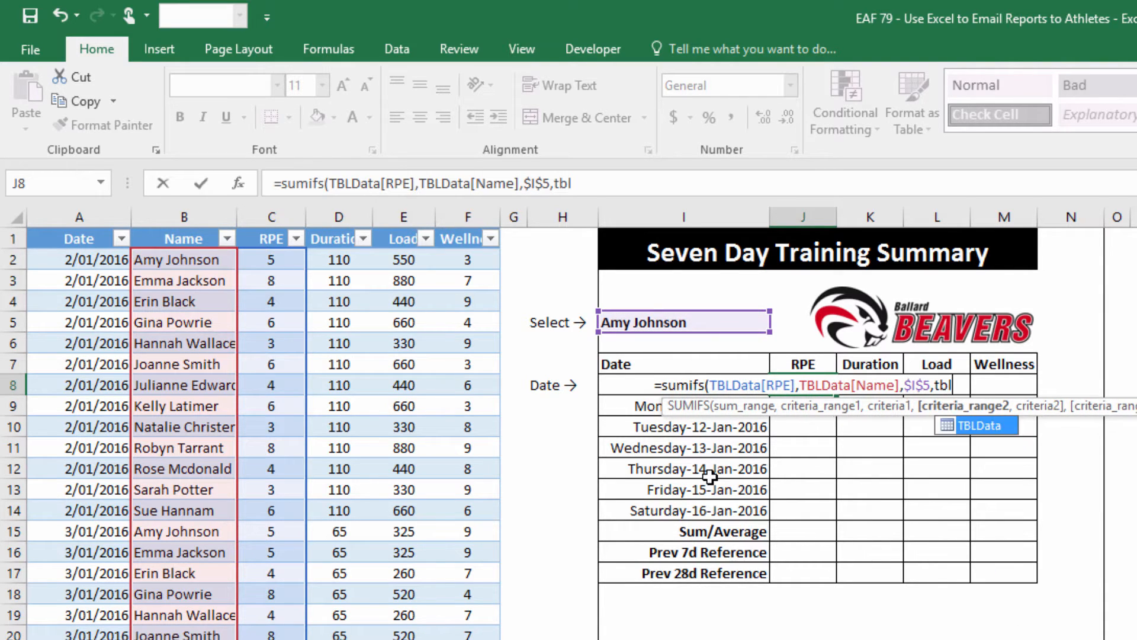
pyautogui.press('Tab')
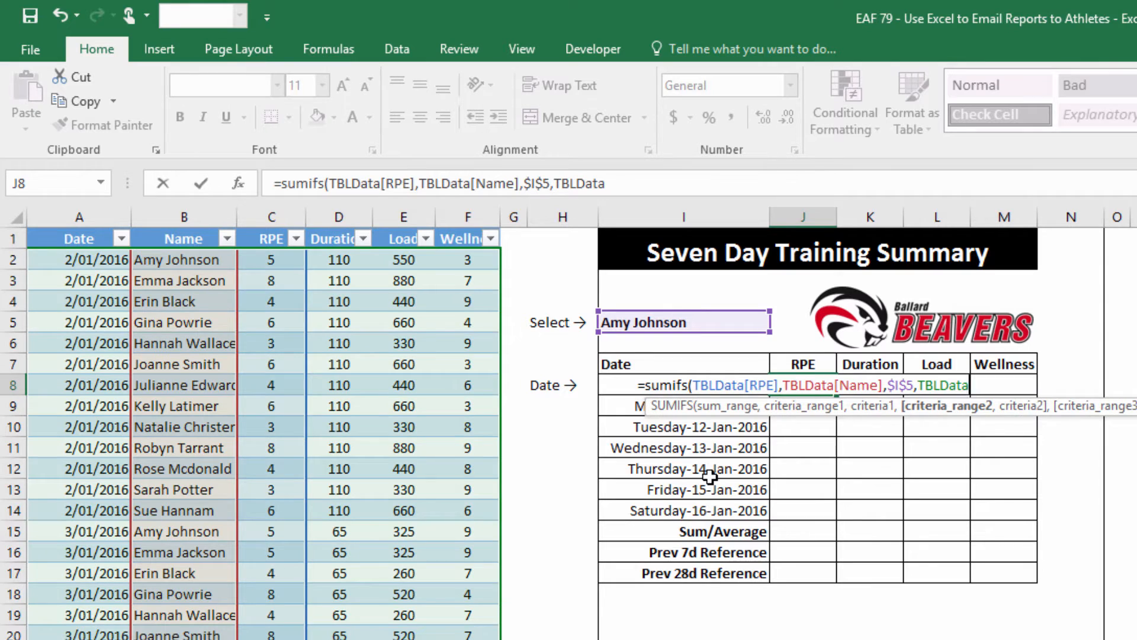
pyautogui.write('[')
pyautogui.press('Tab')
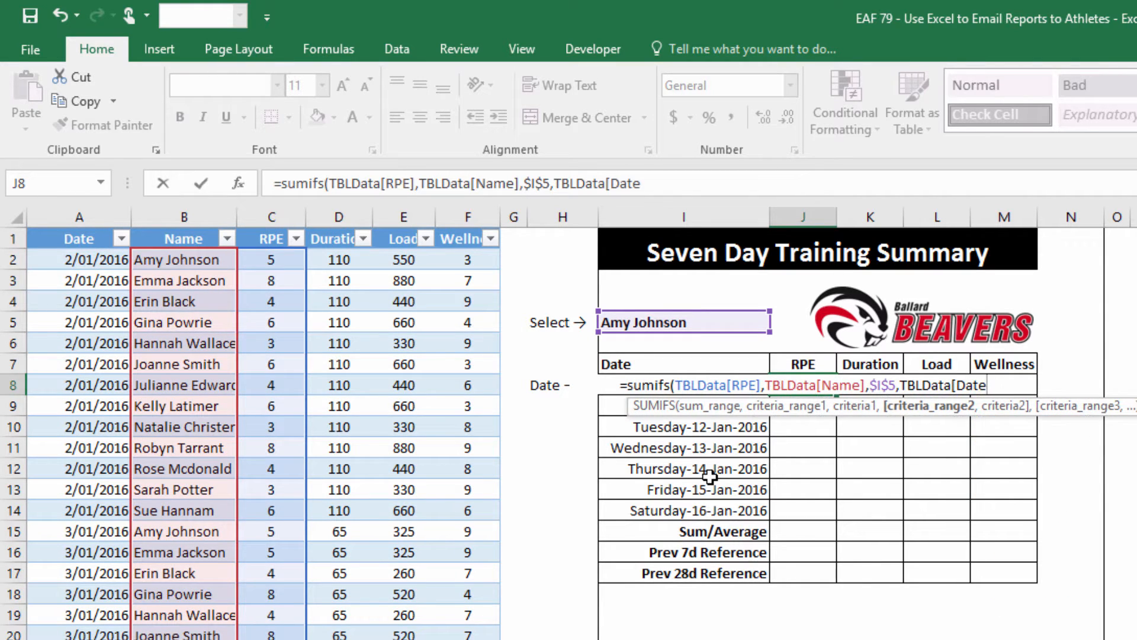
pyautogui.write(']')
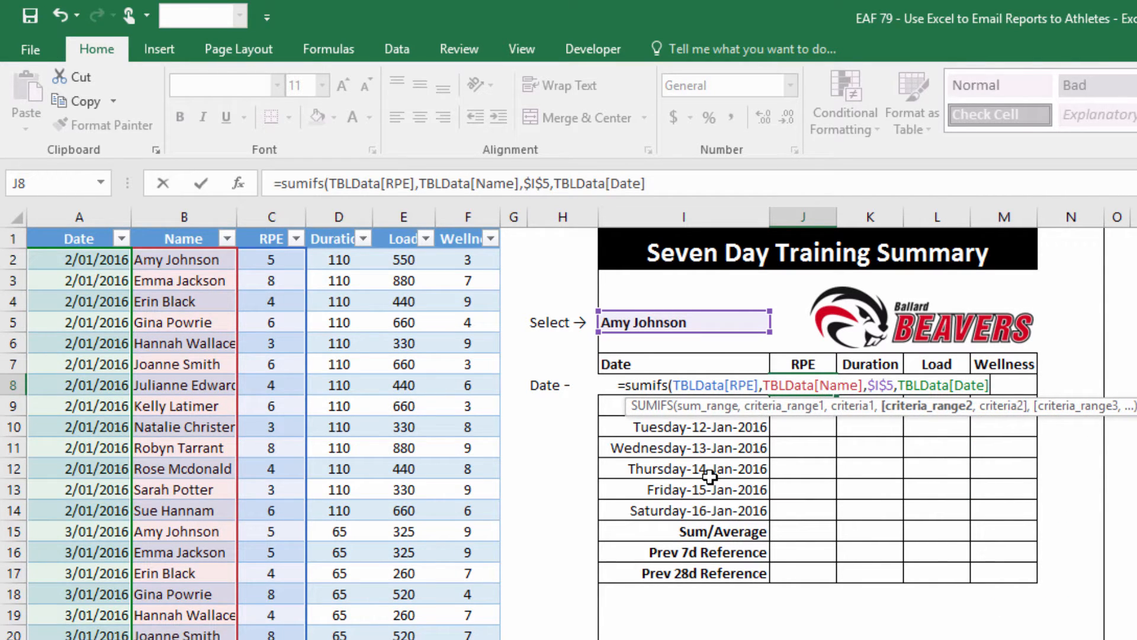
pyautogui.write(',')
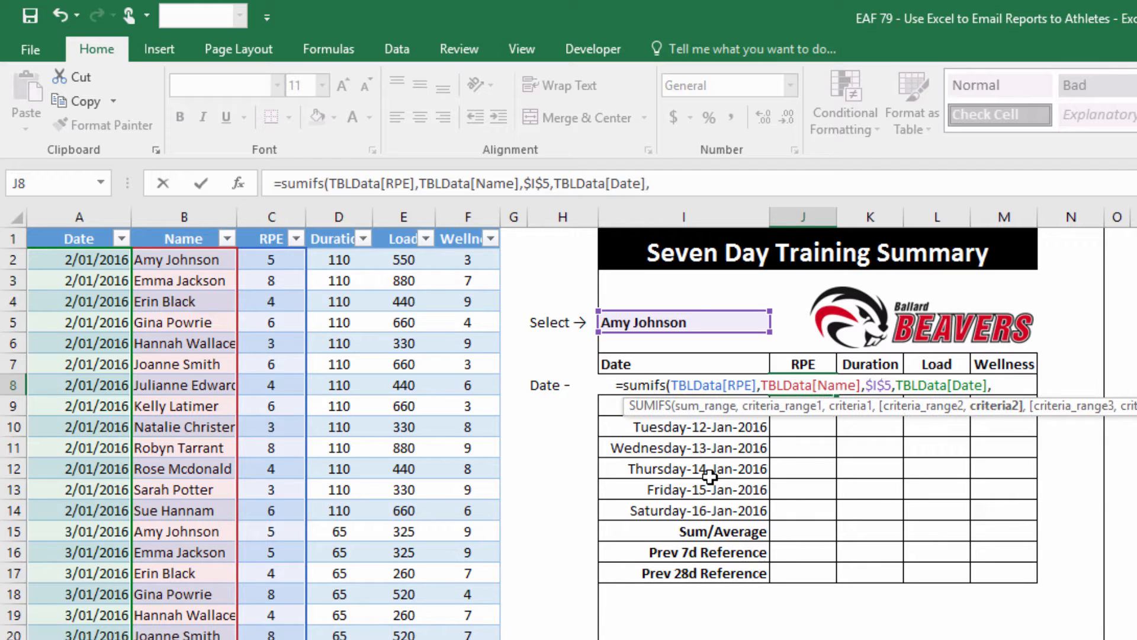
pyautogui.click(621, 448)
pyautogui.press('Up')
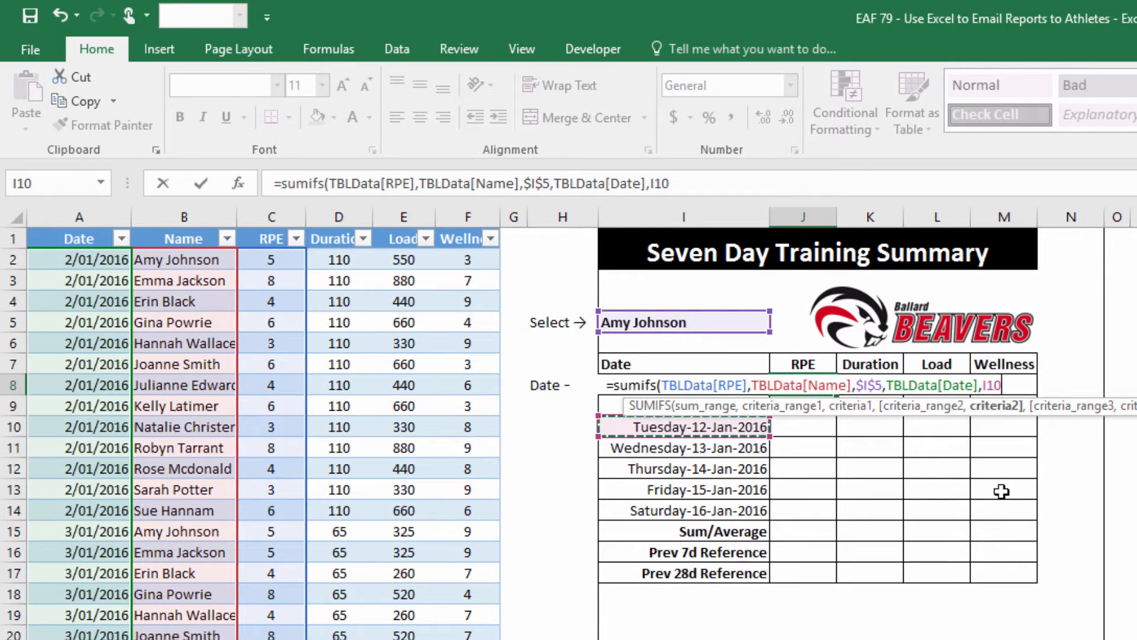
pyautogui.press('Up')
pyautogui.press('Up')
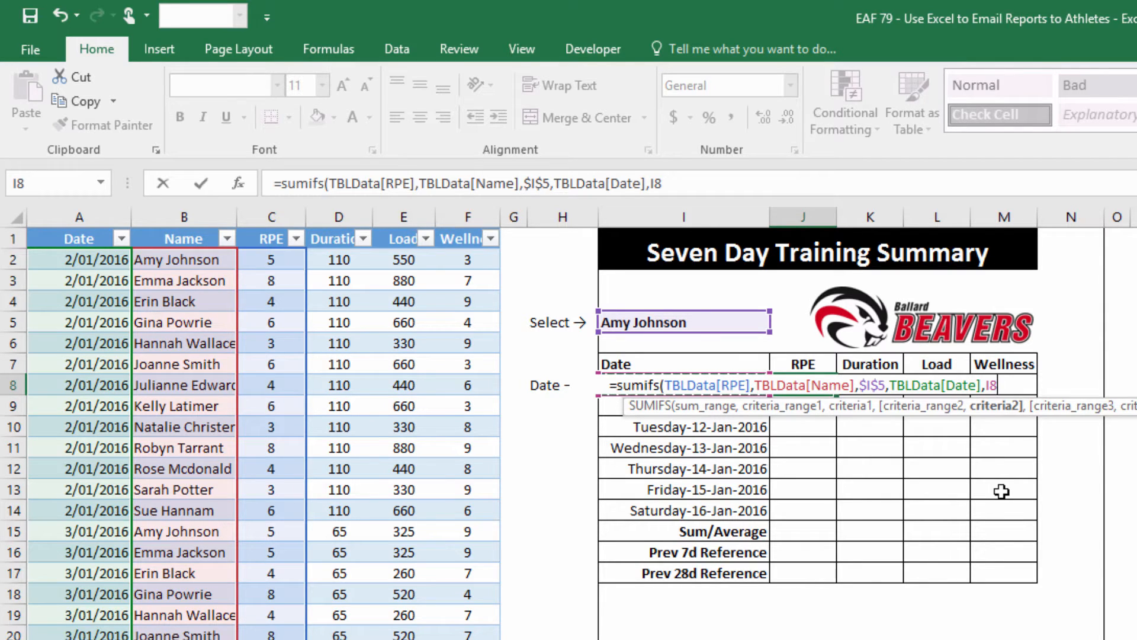
pyautogui.press('F4')
pyautogui.press('F4')
pyautogui.press('F4')
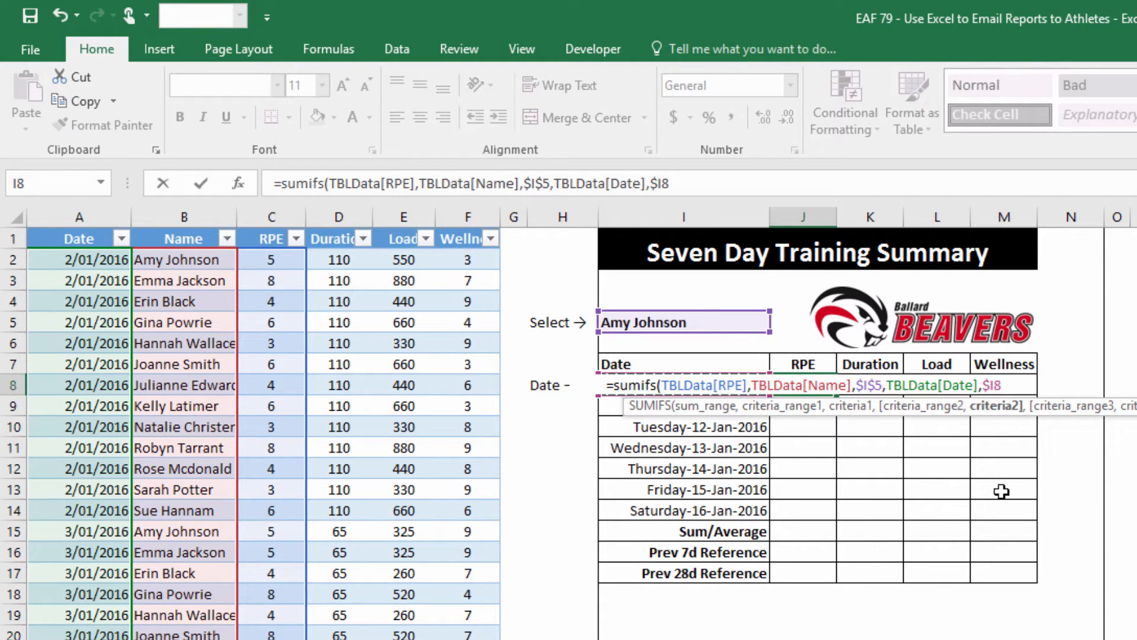
pyautogui.write(')')
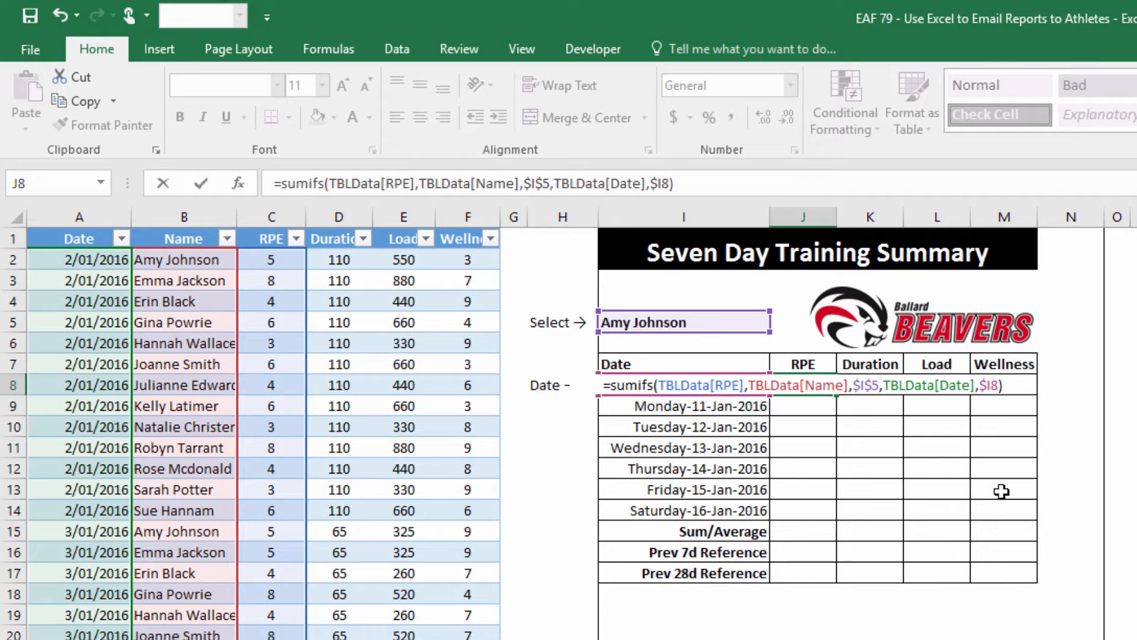
pyautogui.press('Return')
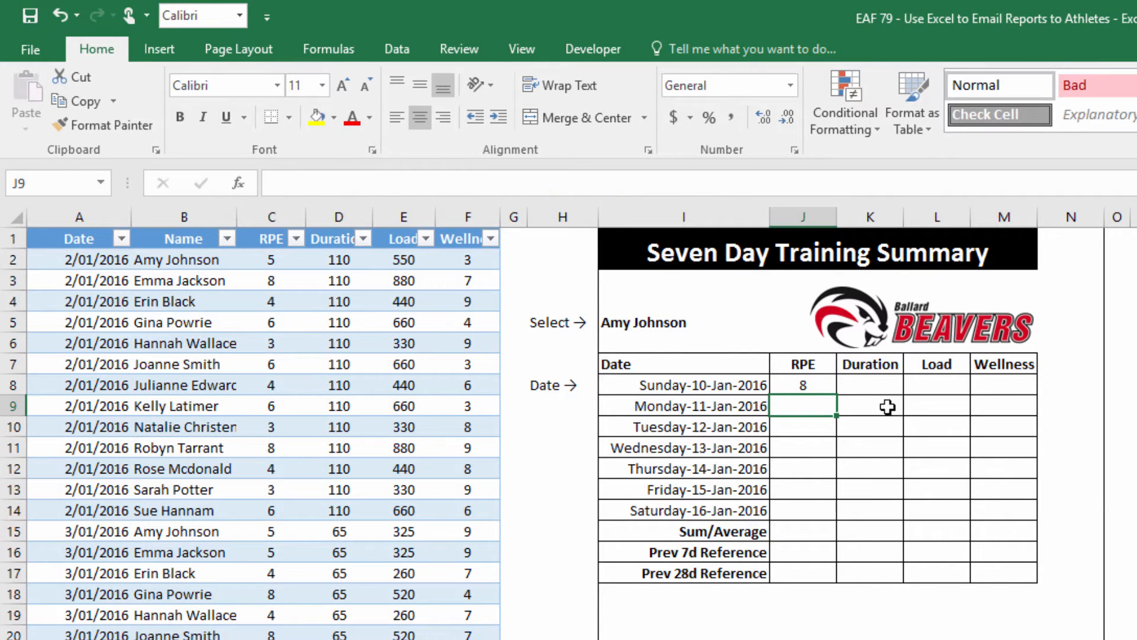
# Fill J8's formula down to J14, giving RPE values 8, 8, 9, 4, 9, 8, 9
pyautogui.click(791, 386)
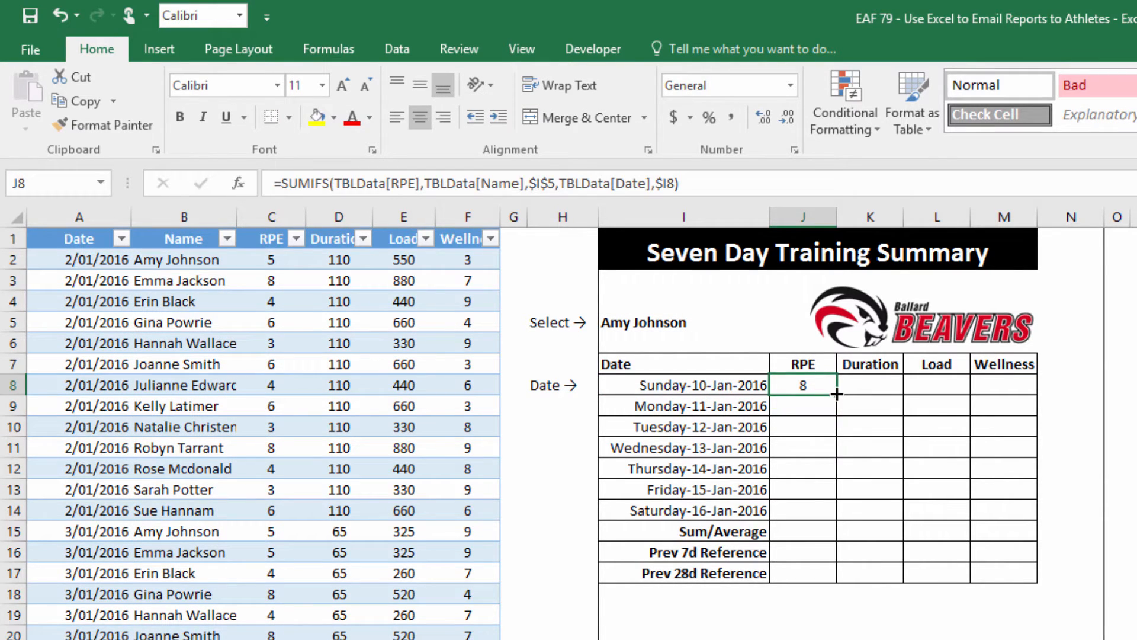
pyautogui.moveTo(836, 391); pyautogui.dragTo(813, 520)
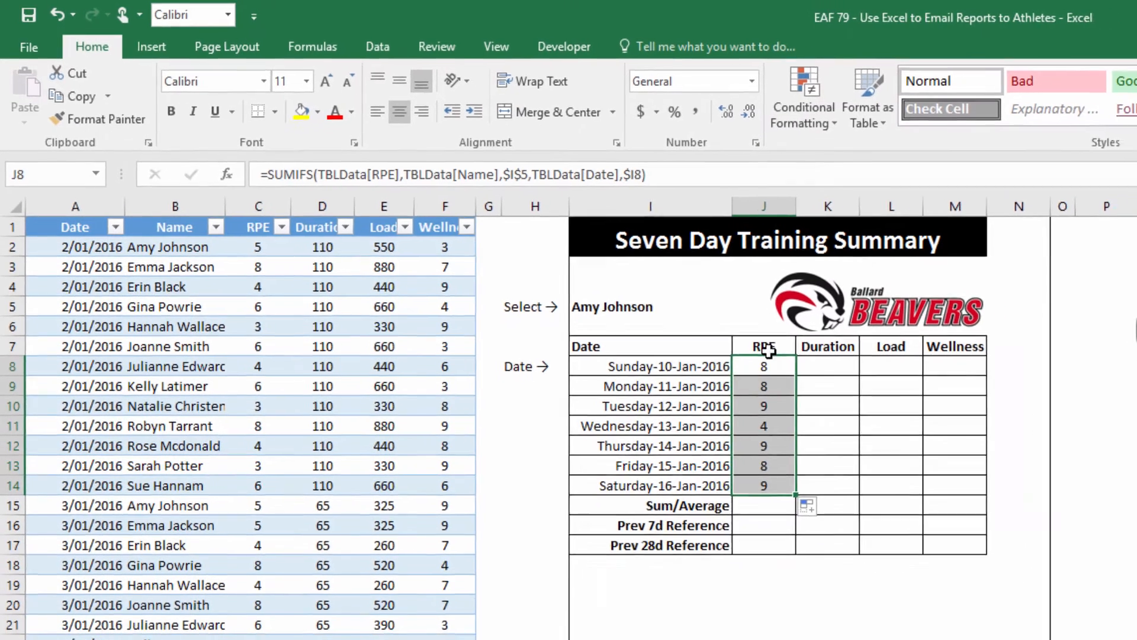
pyautogui.click(808, 383)
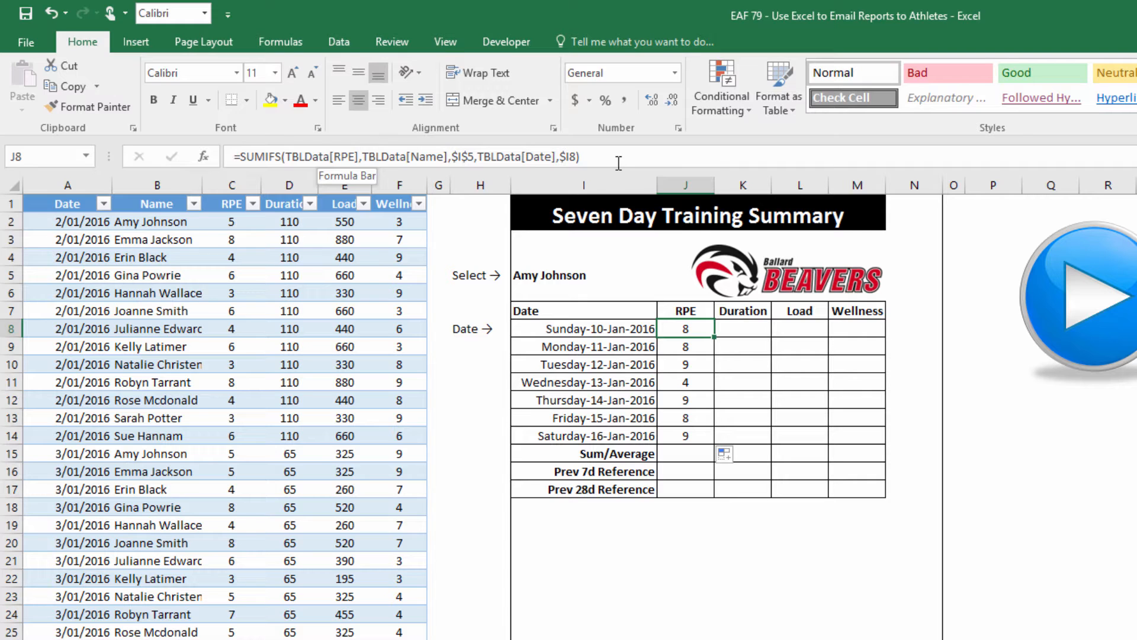
# Copy J8's SUMIFS formula text from the formula bar
pyautogui.click(574, 156)
pyautogui.moveTo(574, 156); pyautogui.dragTo(233, 157)
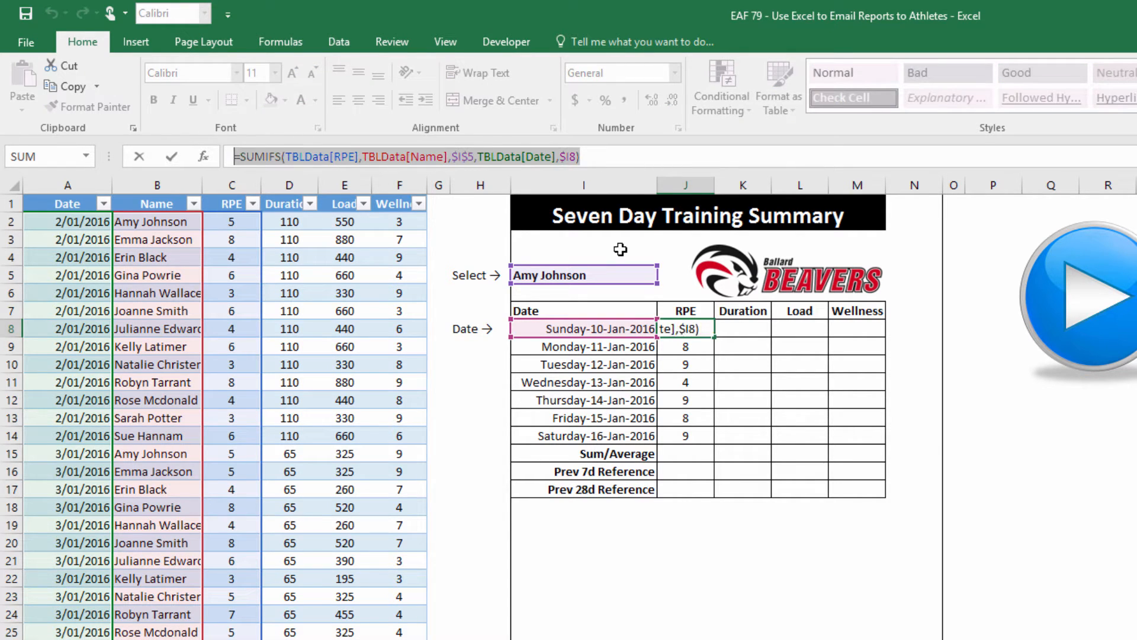
pyautogui.hotkey('ctrl', 'c')
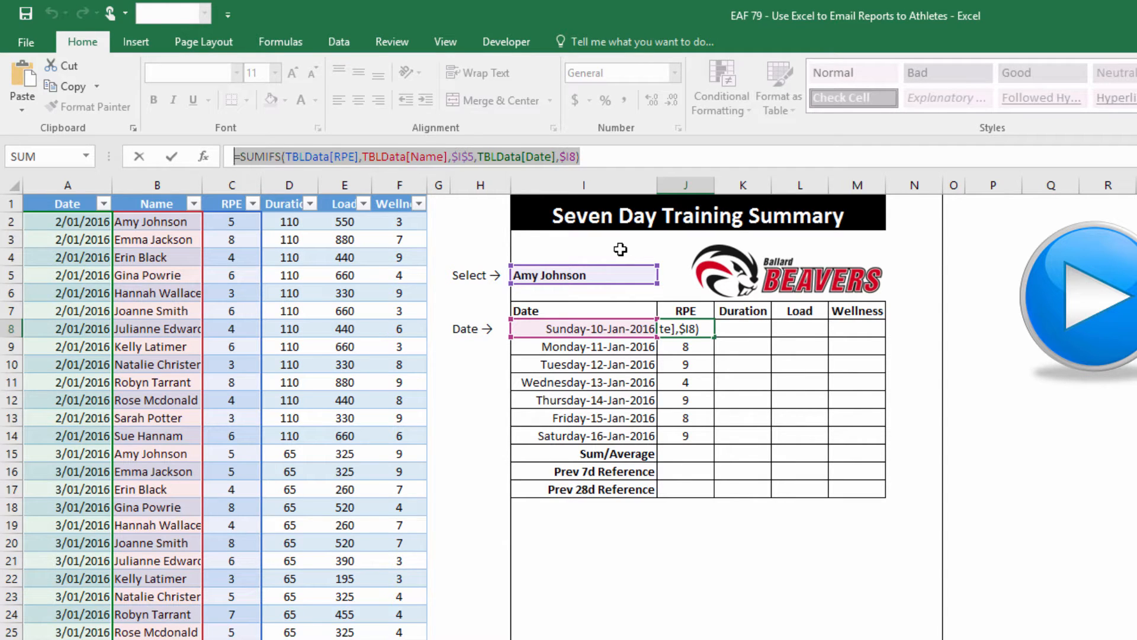
pyautogui.press('Return')
# Paste the SUMIFS formula into K8, L8 and M8, each now showing 8
pyautogui.click(739, 330)
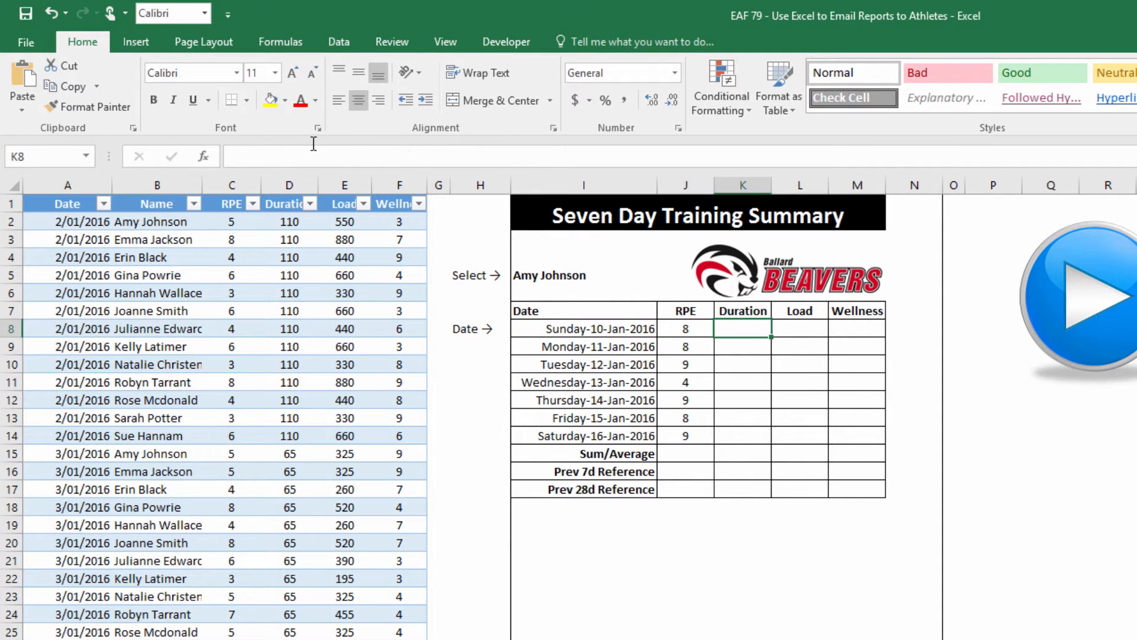
pyautogui.click(297, 157)
pyautogui.hotkey('ctrl', 'v')
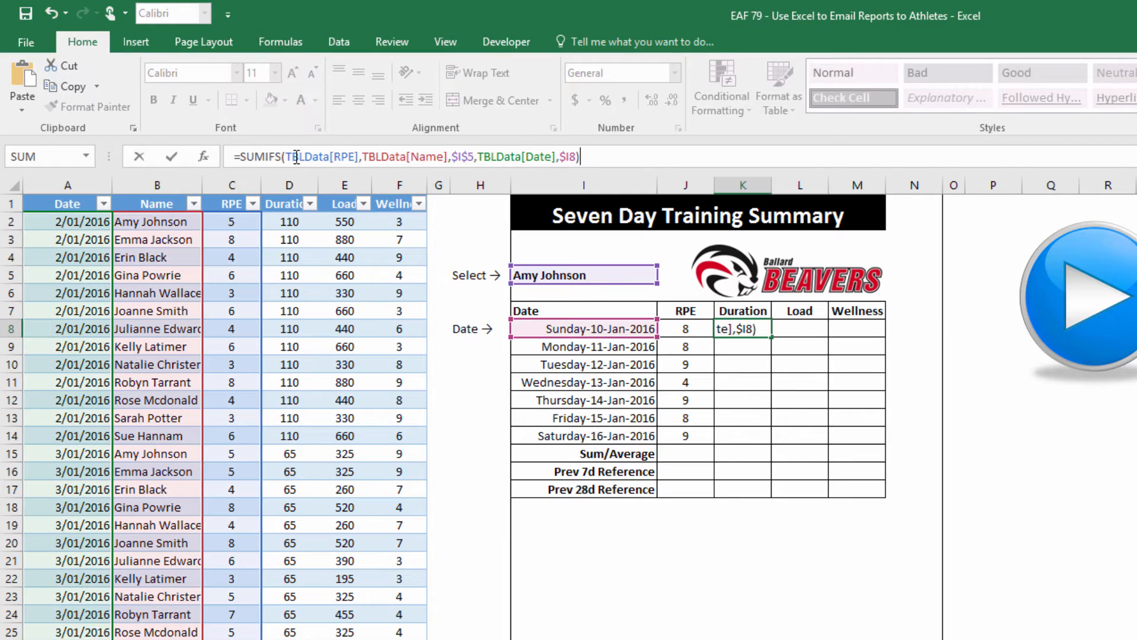
pyautogui.press('Return')
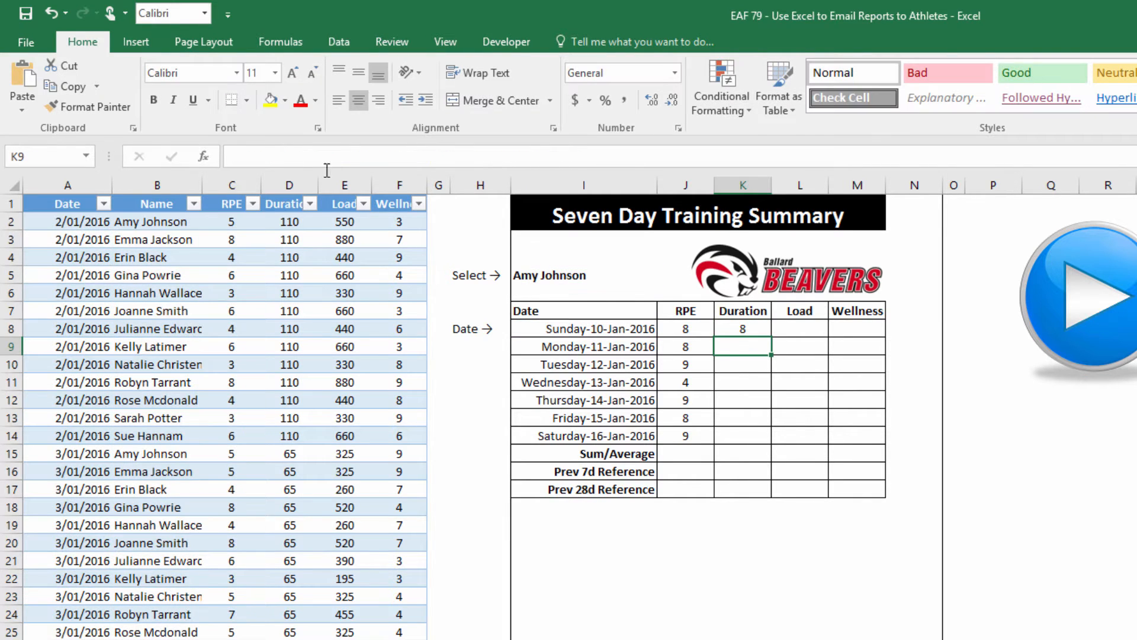
pyautogui.click(781, 327)
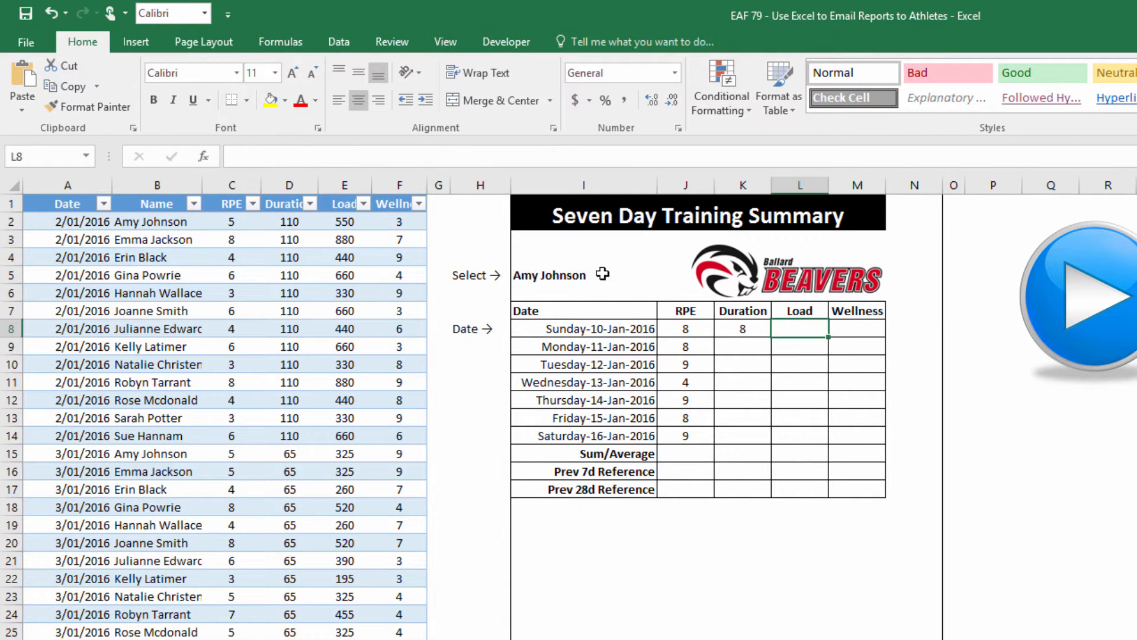
pyautogui.click(274, 155)
pyautogui.hotkey('ctrl', 'v')
pyautogui.press('Return')
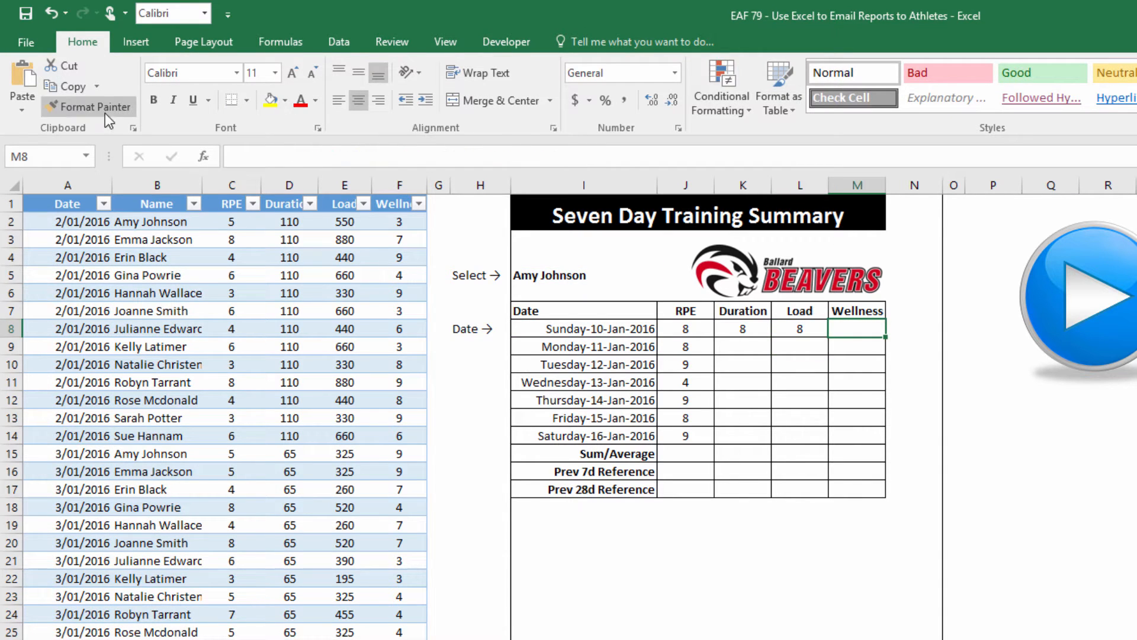
pyautogui.click(266, 159)
pyautogui.hotkey('ctrl', 'v')
pyautogui.press('Return')
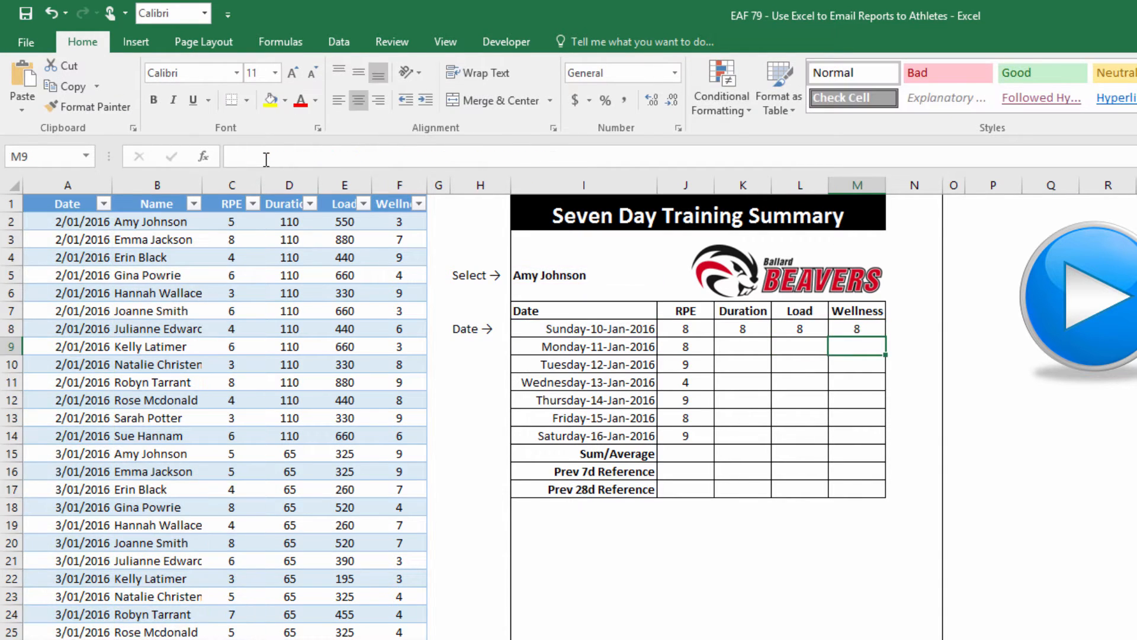
pyautogui.click(735, 331)
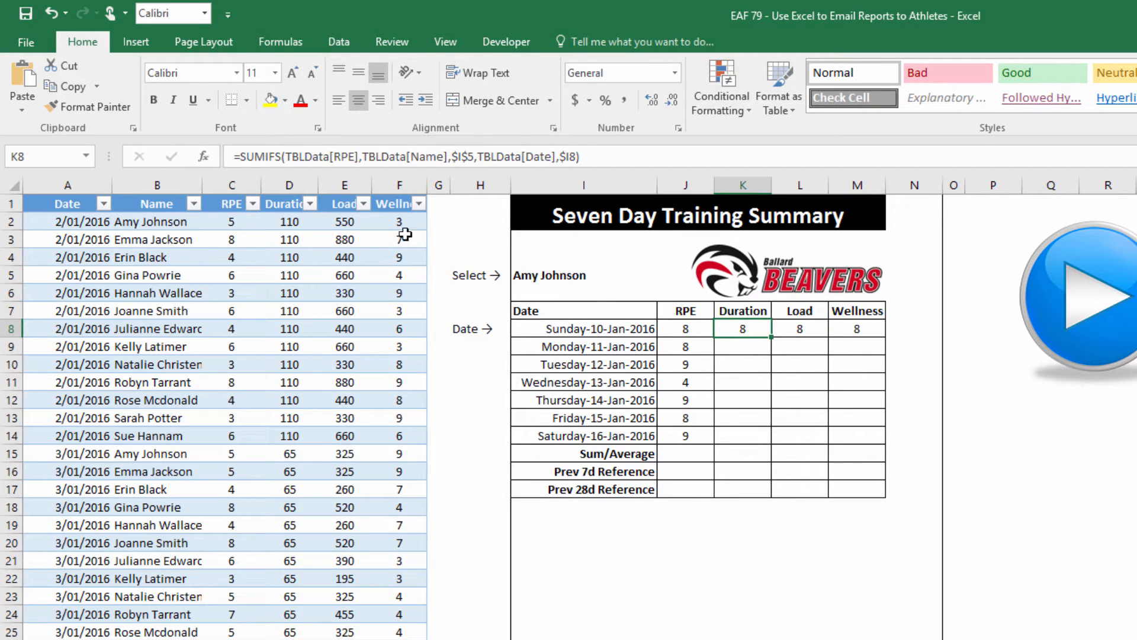
# Change K8's summed column to Duration and L8's to Load
pyautogui.doubleClick(356, 157)
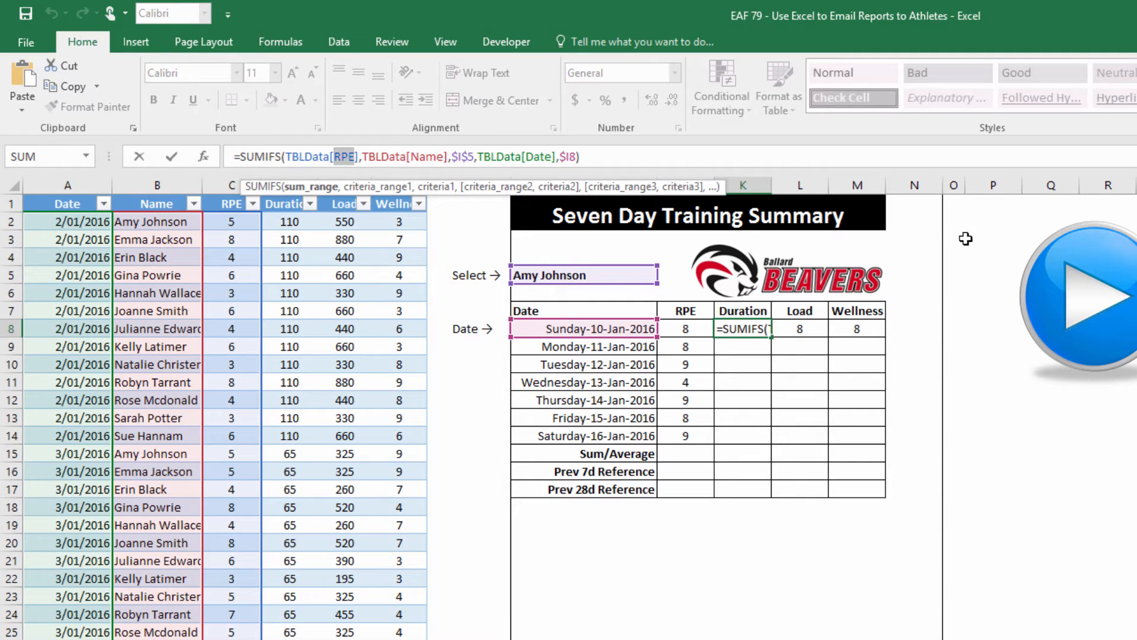
pyautogui.press('BackSpace')
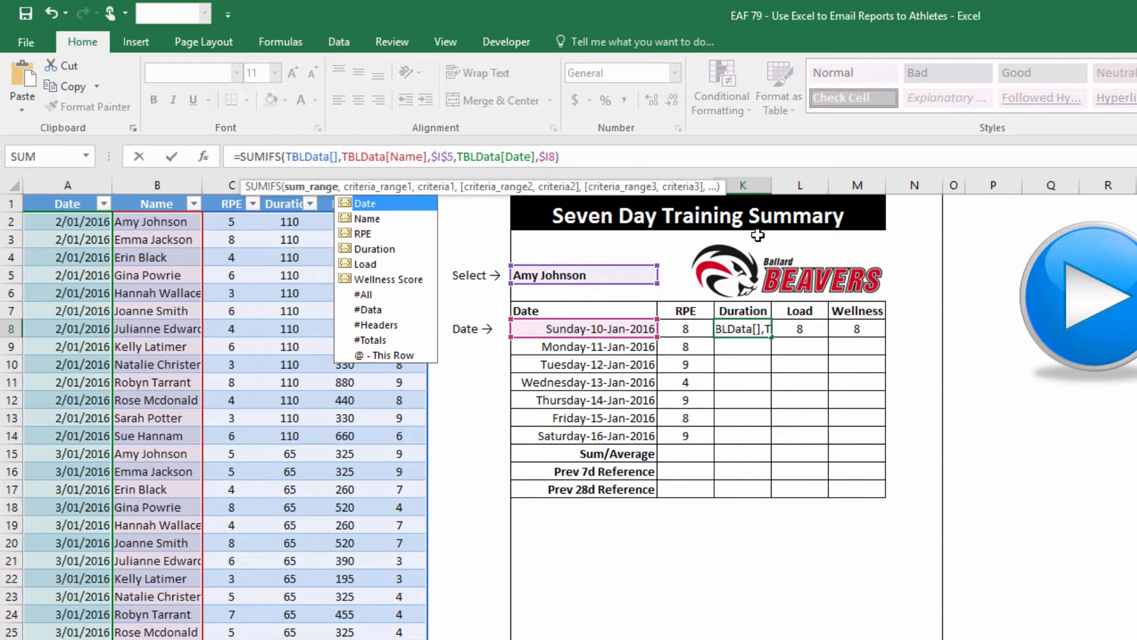
pyautogui.doubleClick(375, 249)
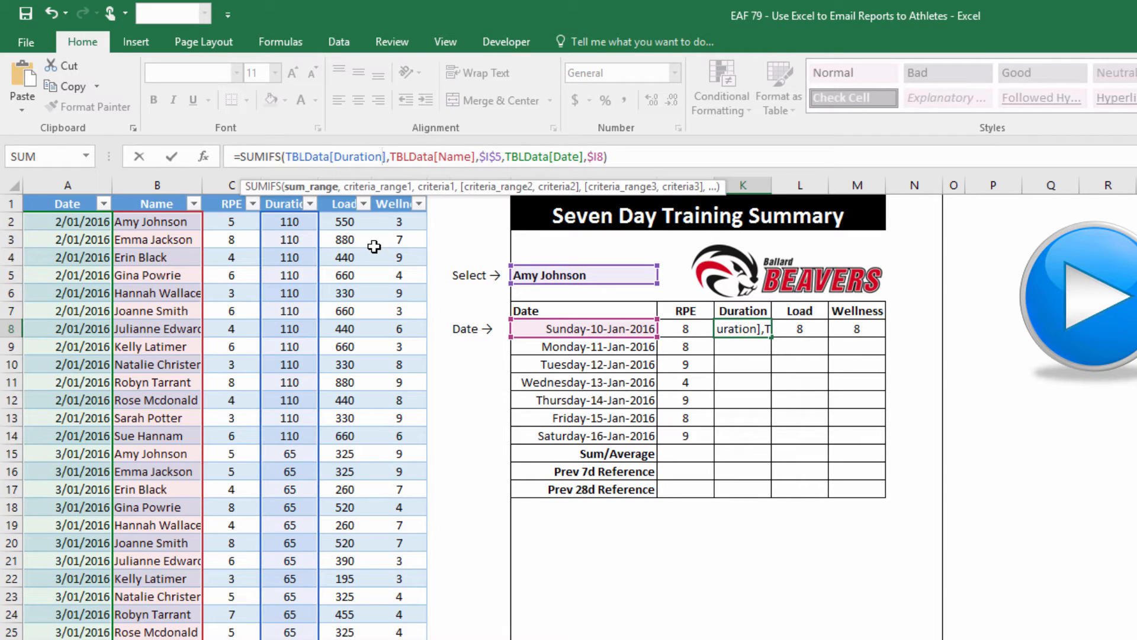
pyautogui.press('Return')
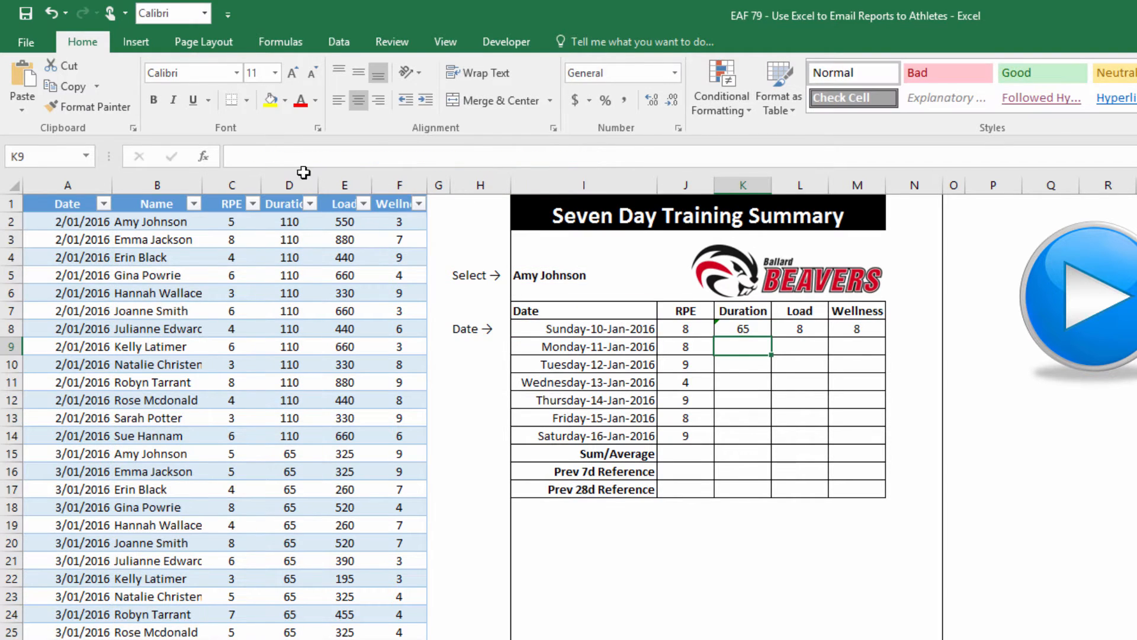
pyautogui.click(809, 333)
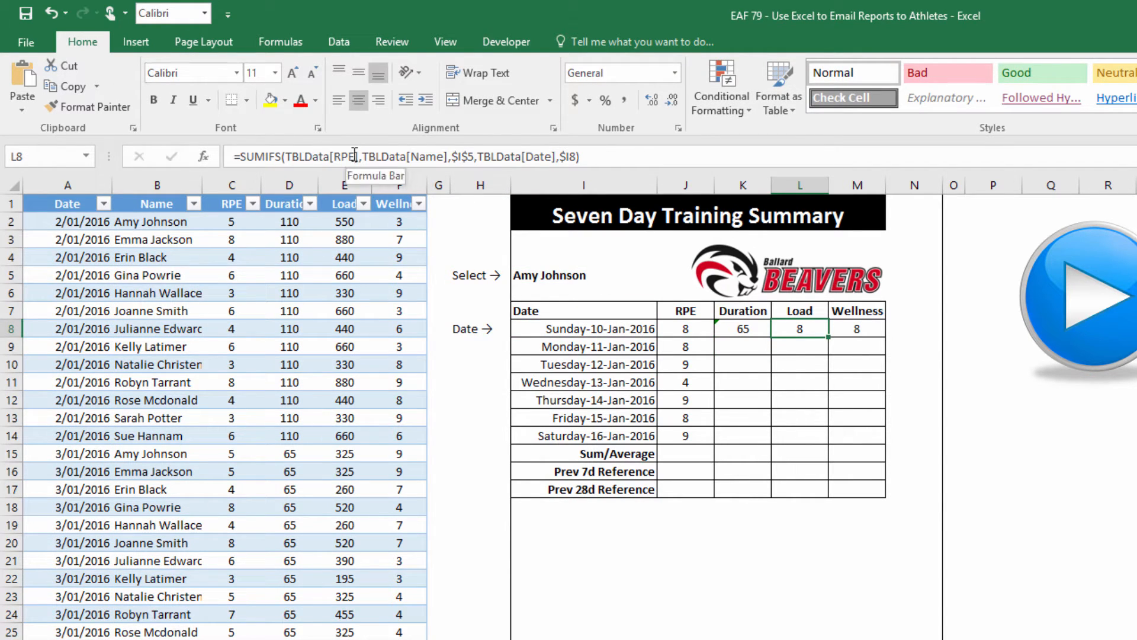
pyautogui.moveTo(354, 156); pyautogui.dragTo(334, 157)
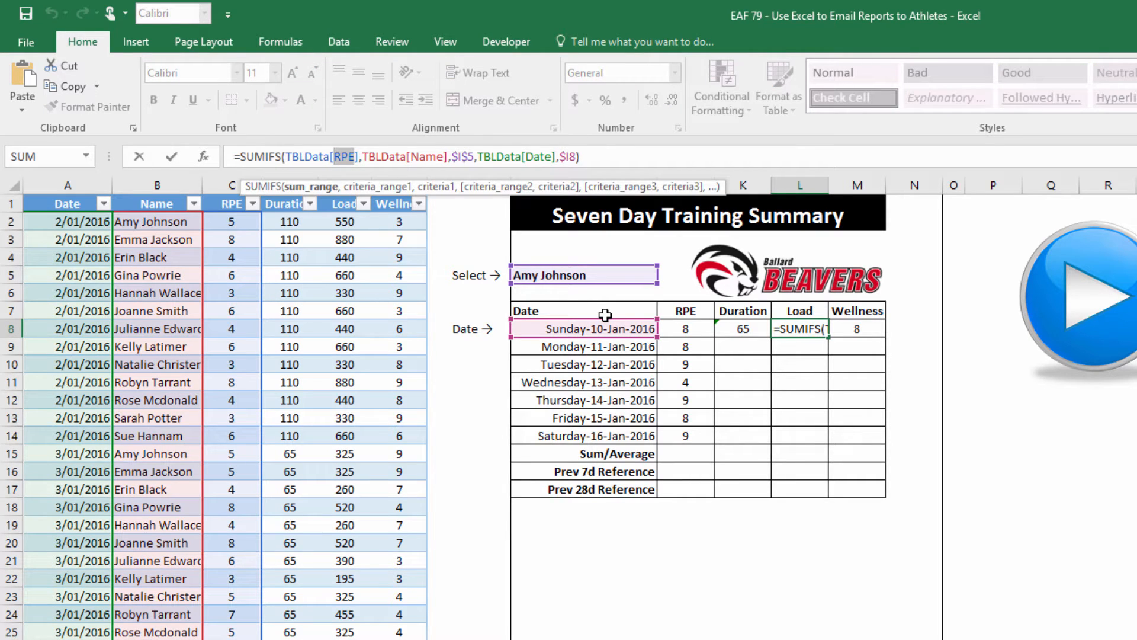
pyautogui.write('lo')
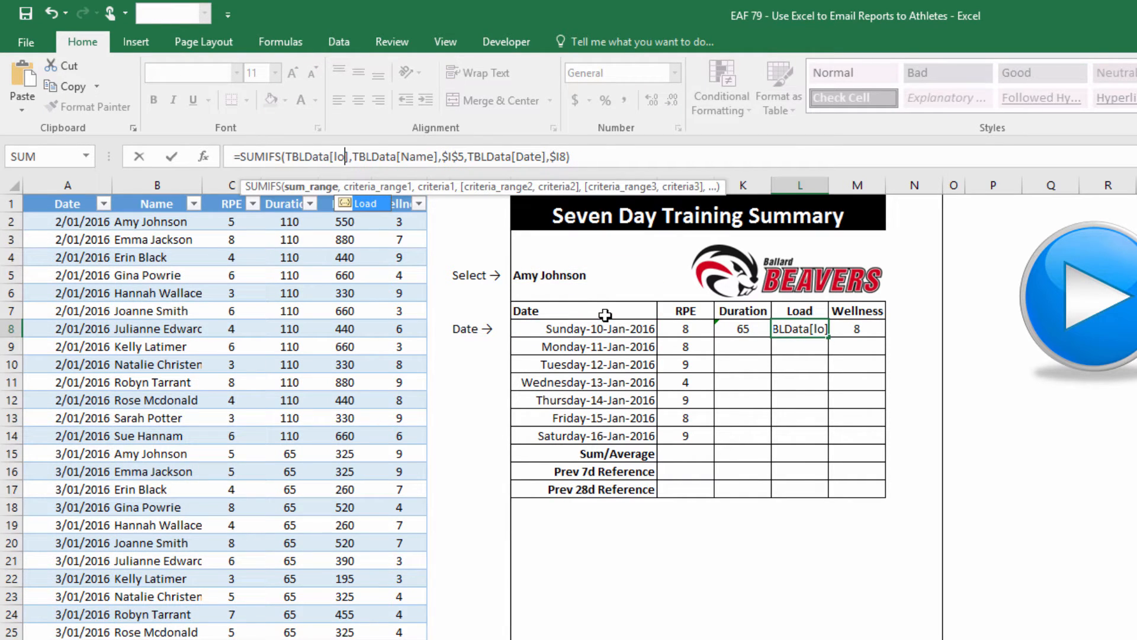
pyautogui.press('Tab')
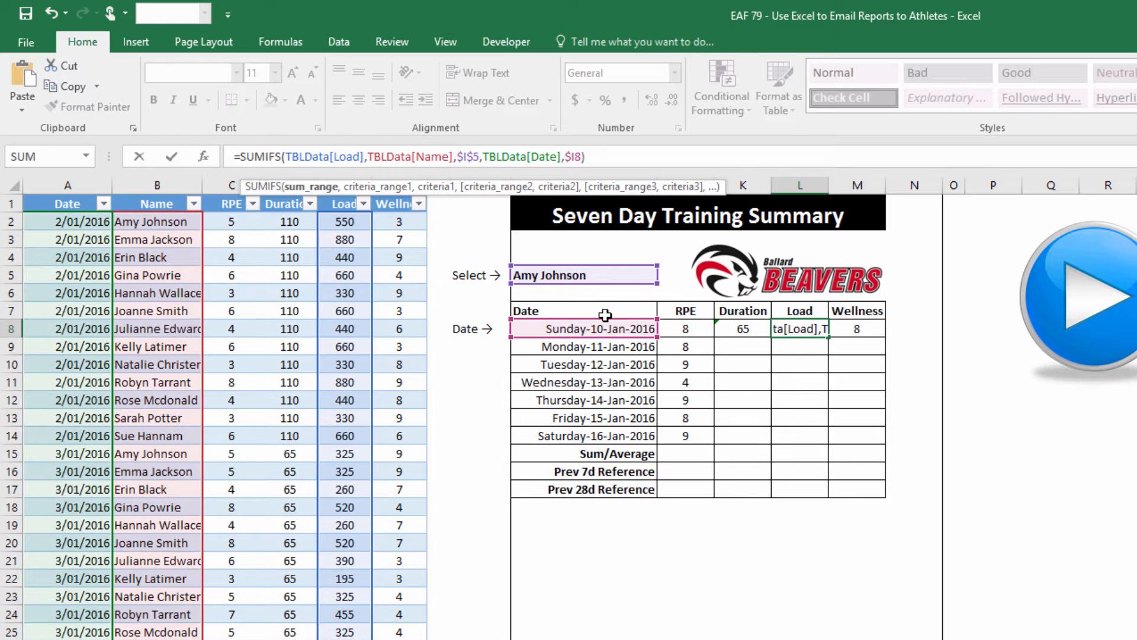
pyautogui.press('Return')
# Switch M8 to Wellness Score and fill K8:M8 down to row 14
pyautogui.click(857, 327)
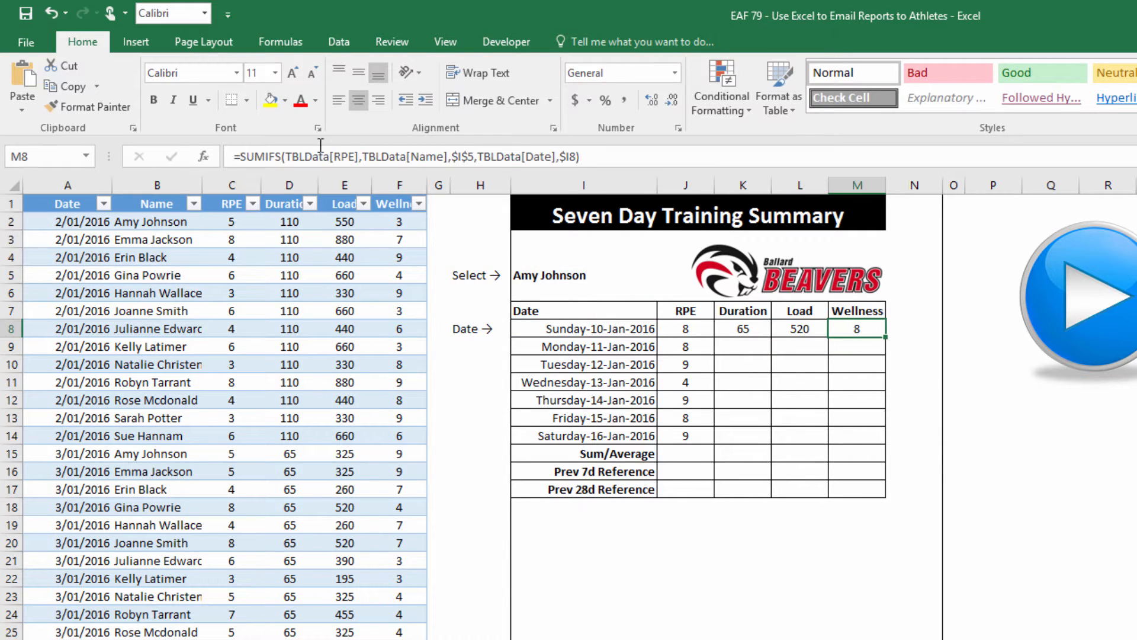
pyautogui.moveTo(354, 153); pyautogui.dragTo(334, 156)
pyautogui.write('we')
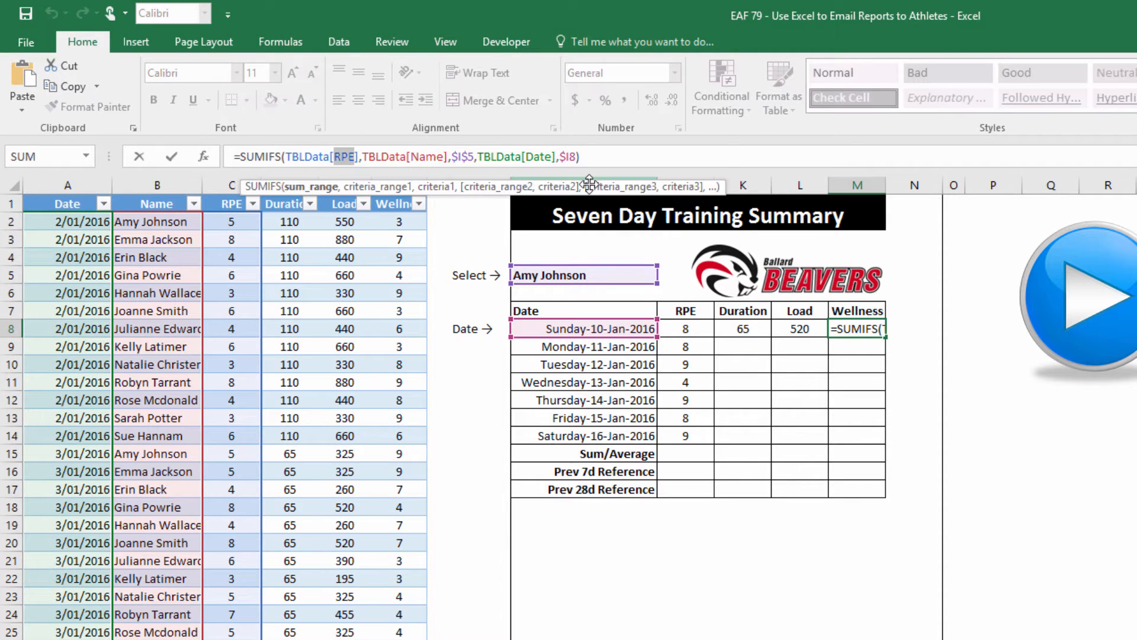
pyautogui.press('Tab')
pyautogui.press('Return')
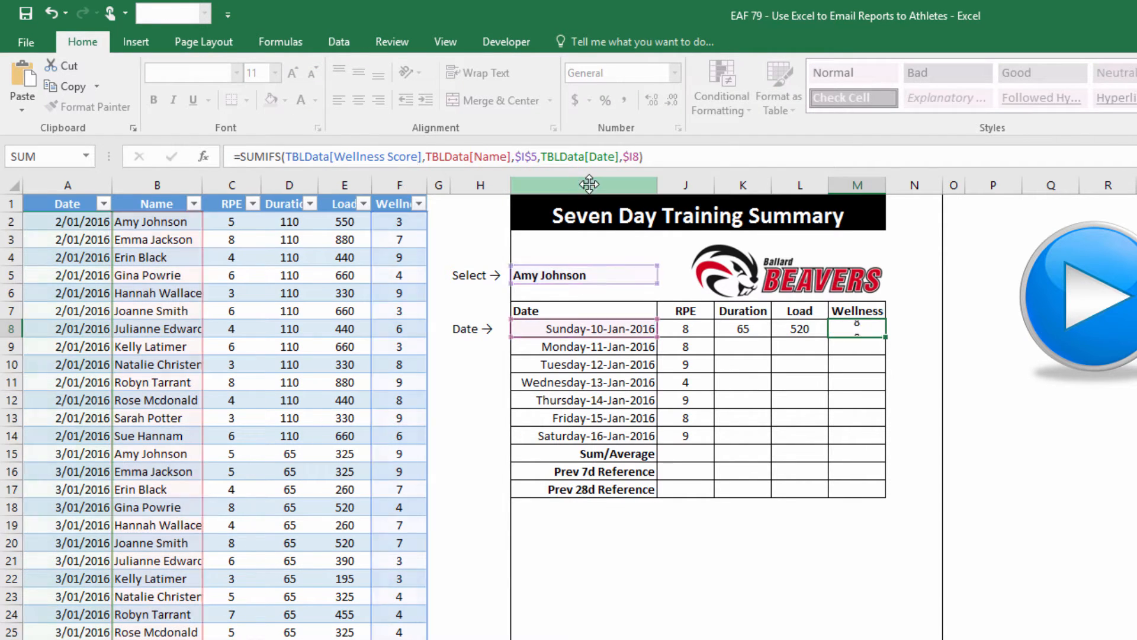
pyautogui.moveTo(742, 330); pyautogui.dragTo(863, 441)
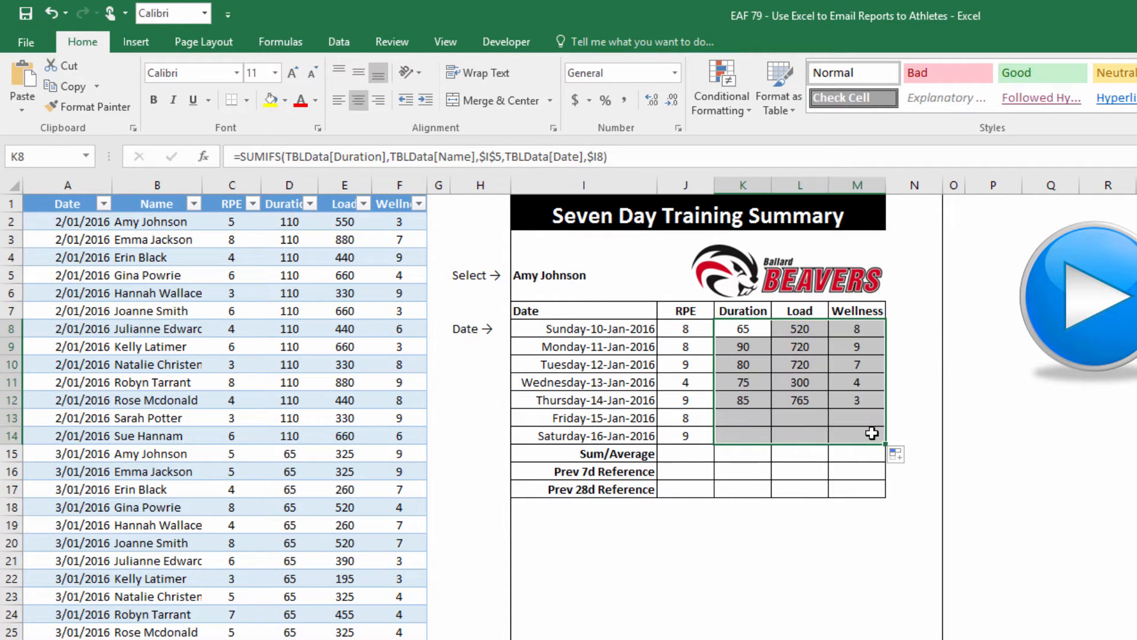
pyautogui.click(697, 457)
# Enter =AVERAGE(J8:J14) in J15 and copy it to M15 for RPE 7.9 and Wellness 5.9
pyautogui.write('=average')
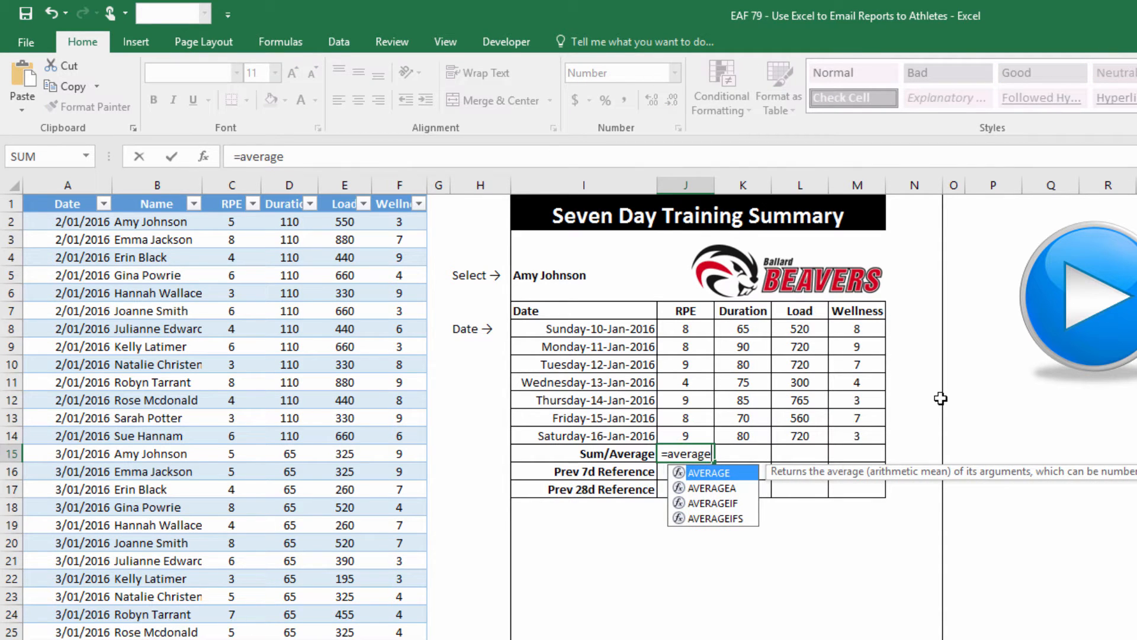
pyautogui.write('(')
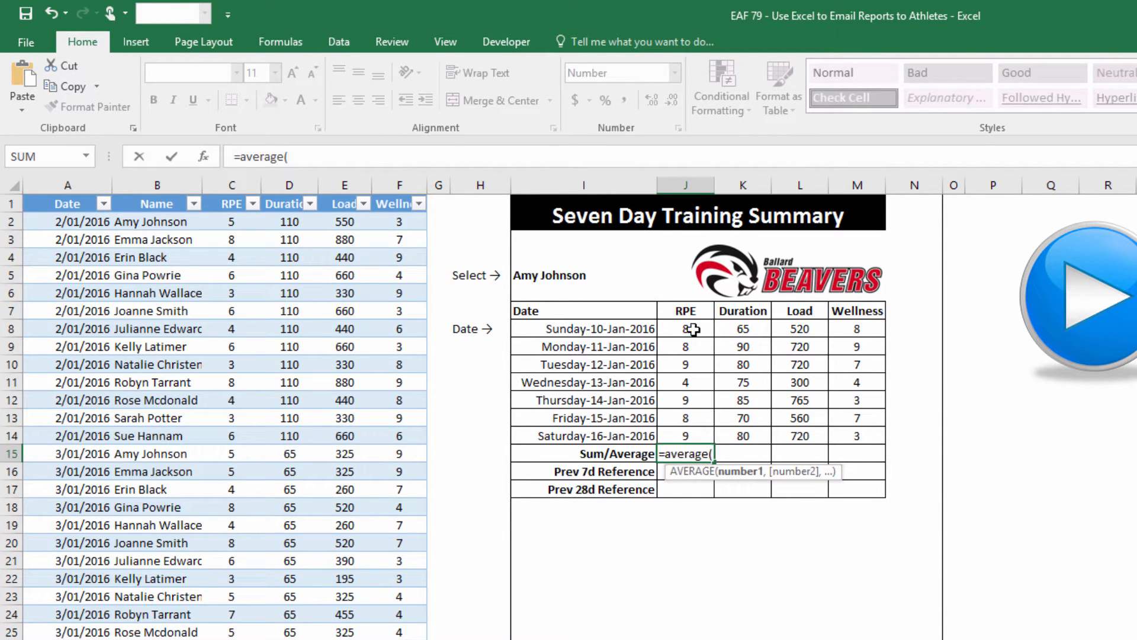
pyautogui.moveTo(693, 329); pyautogui.dragTo(683, 431)
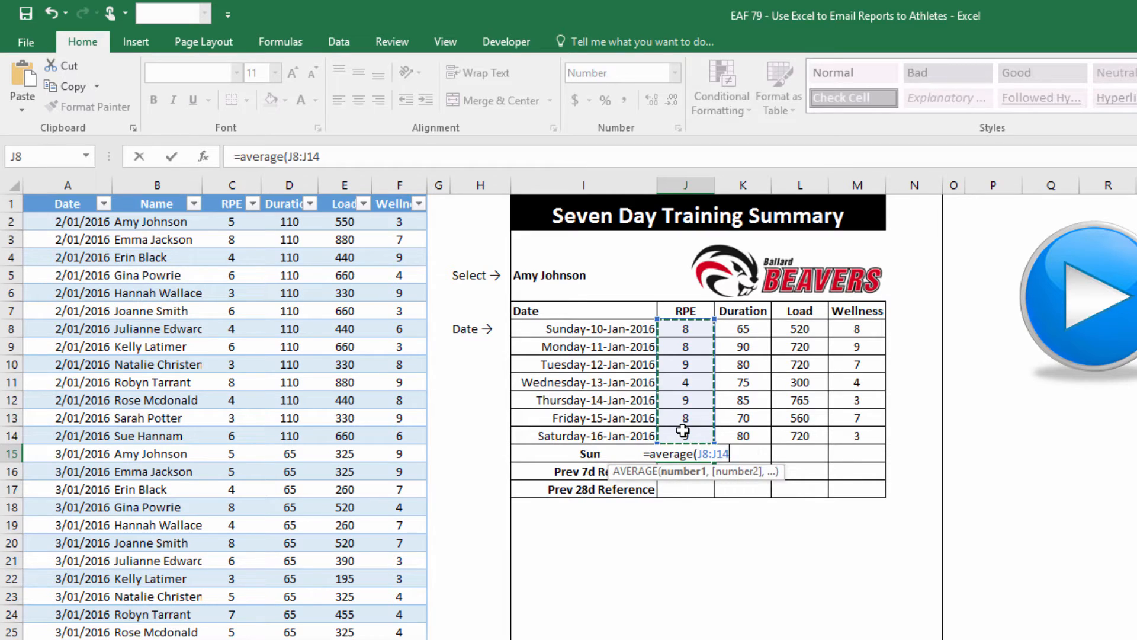
pyautogui.press('Return')
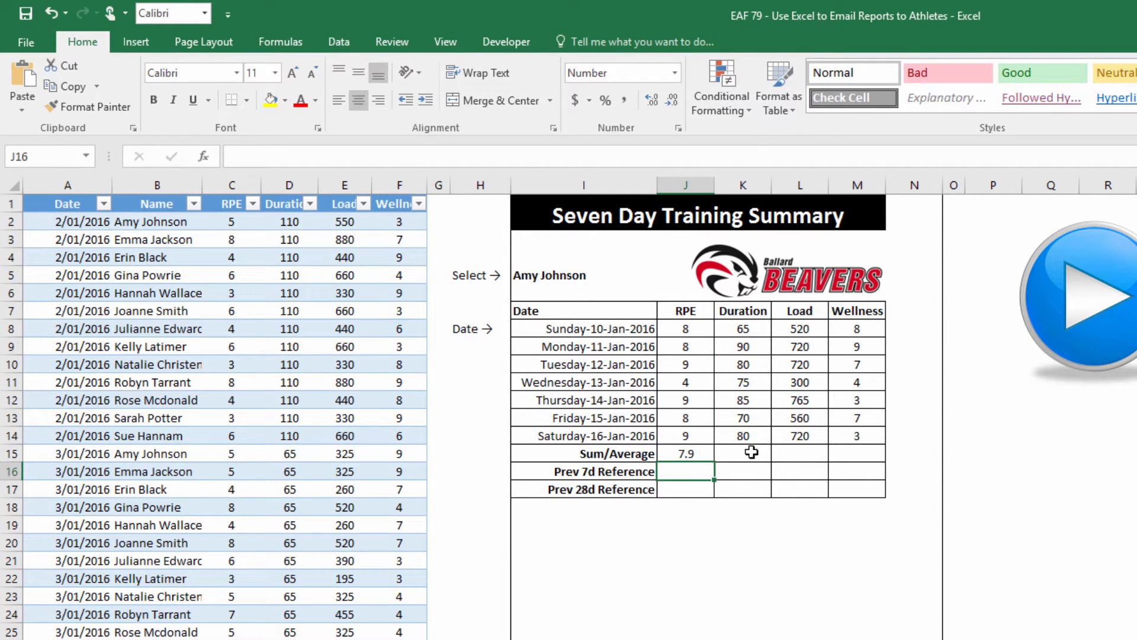
pyautogui.click(704, 457)
pyautogui.hotkey('ctrl', 'c')
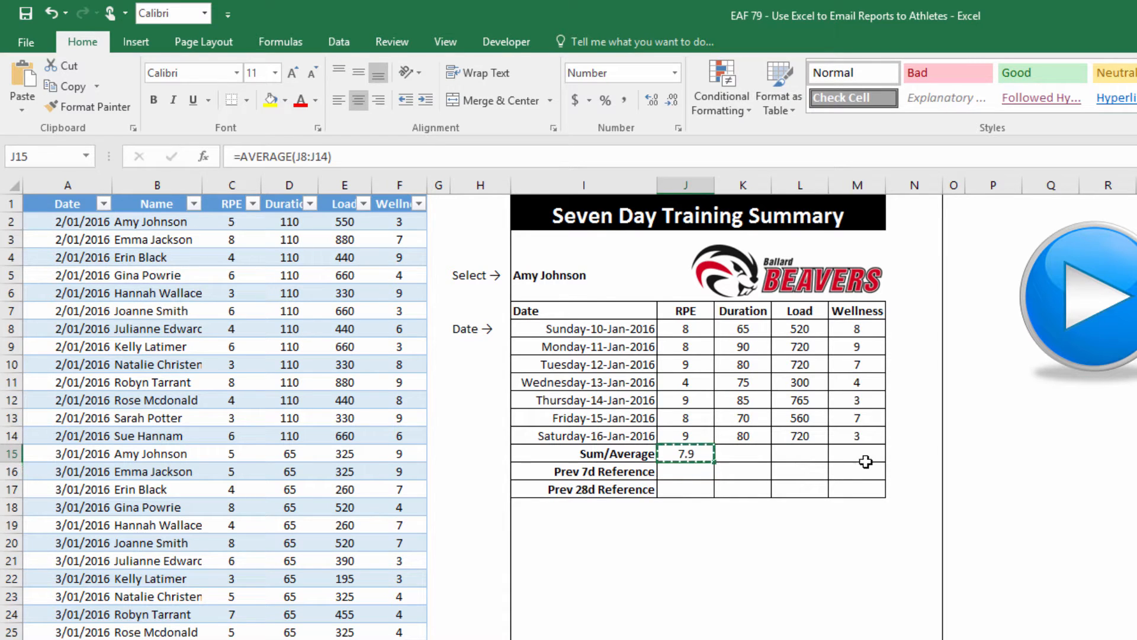
pyautogui.click(865, 458)
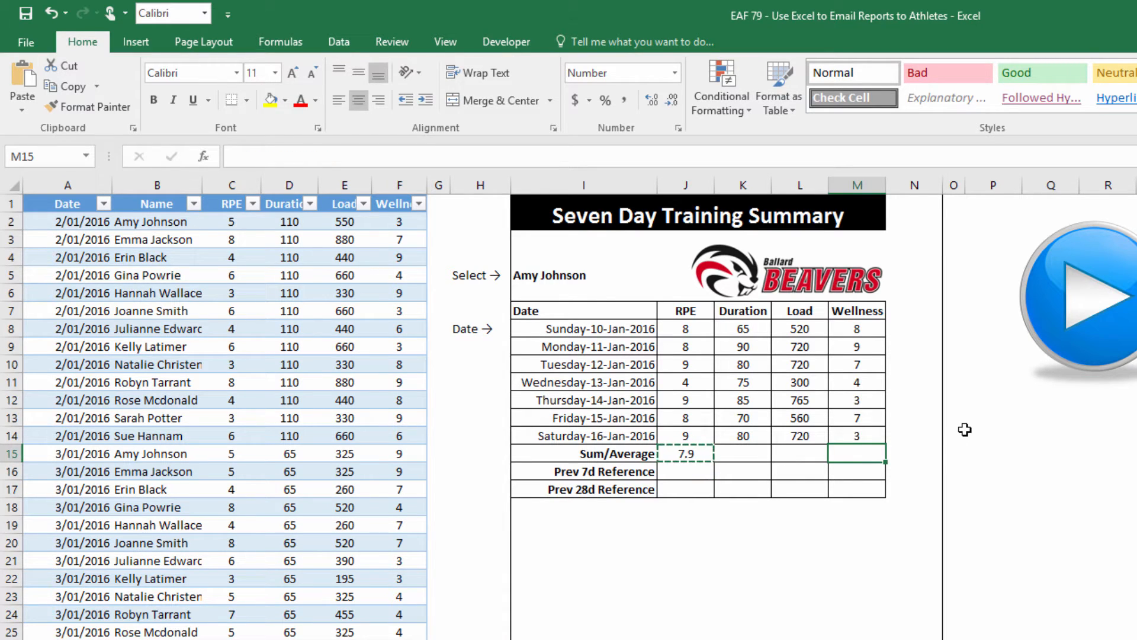
pyautogui.hotkey('ctrl', 'v')
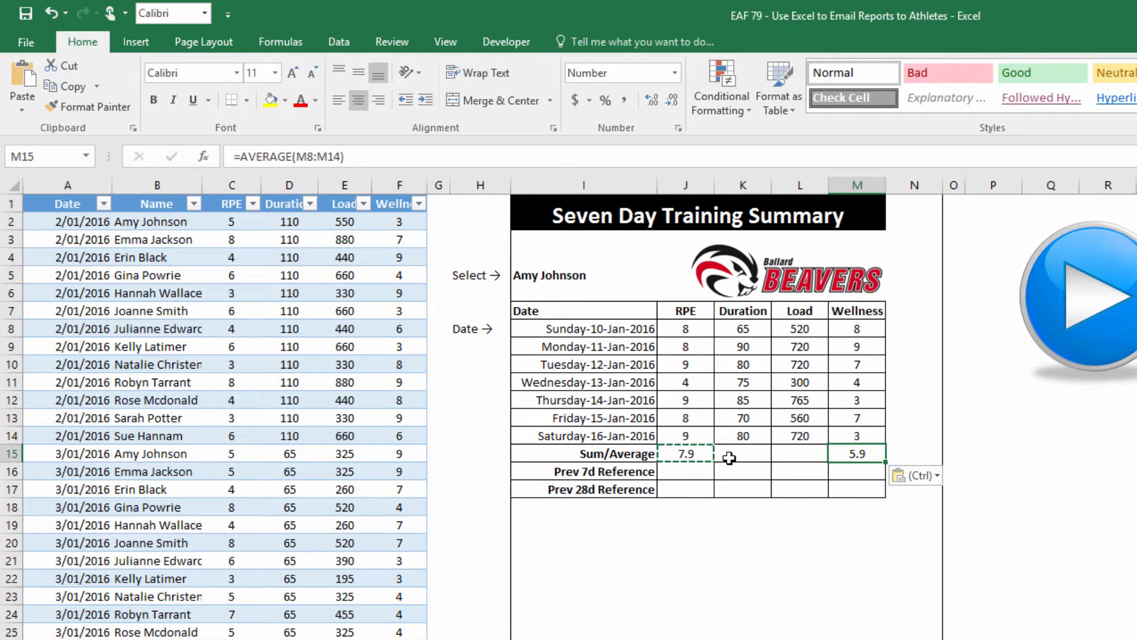
# Turn K15 into a SUM for Duration 545 and extend it to Load for 4305
pyautogui.click(706, 452)
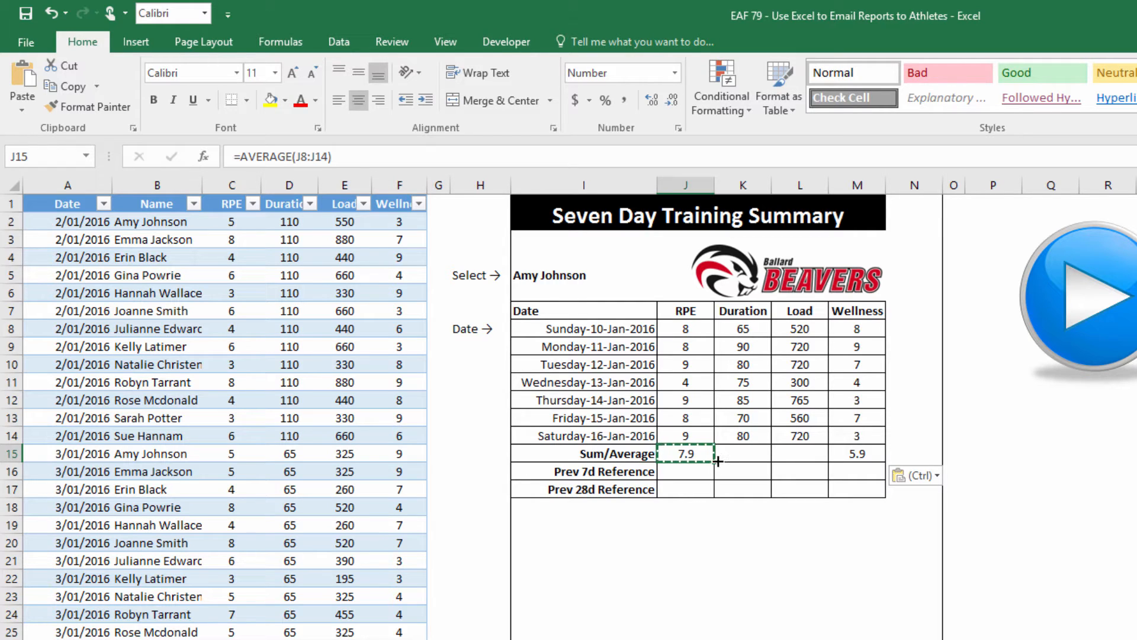
pyautogui.moveTo(717, 459); pyautogui.dragTo(778, 458)
pyautogui.click(748, 452)
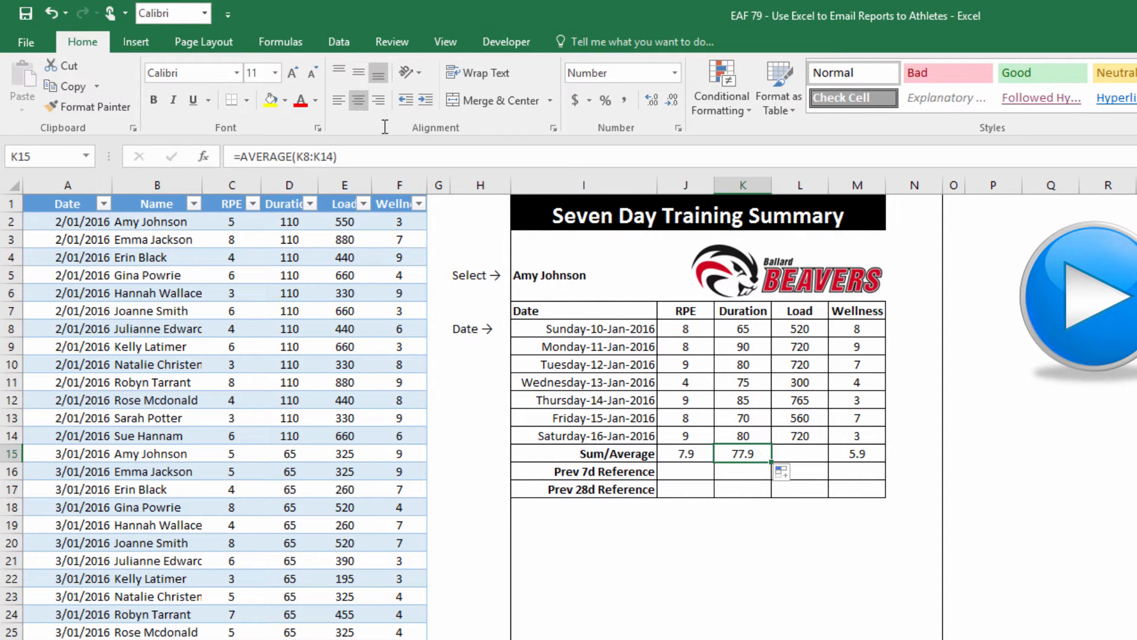
pyautogui.moveTo(241, 156); pyautogui.dragTo(293, 156)
pyautogui.press('BackSpace')
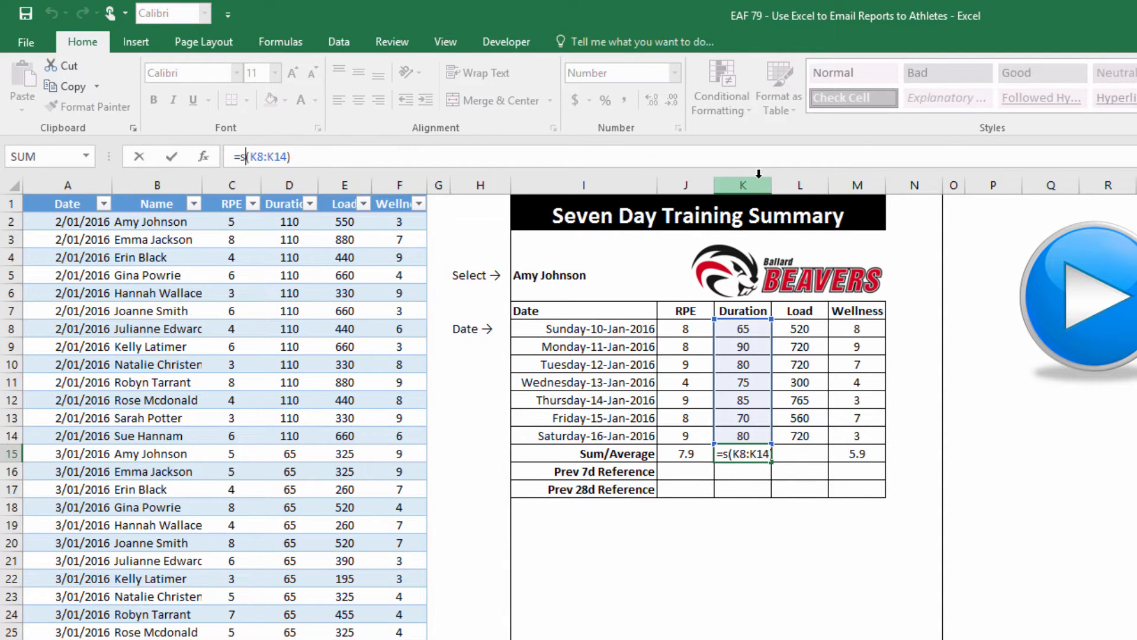
pyautogui.write('sum')
pyautogui.press('Return')
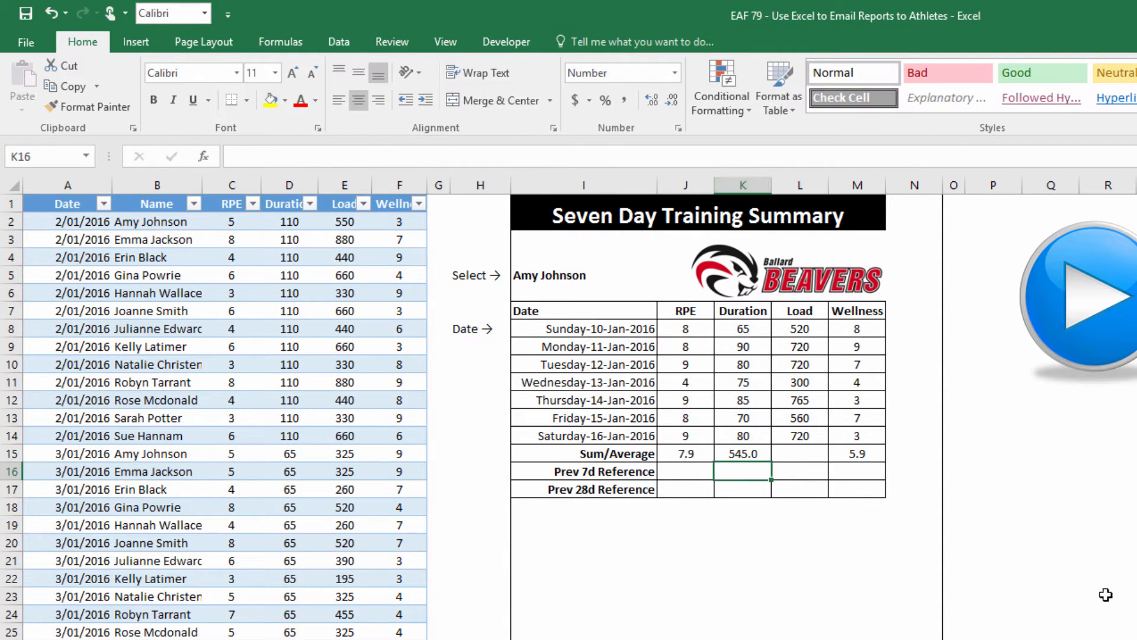
pyautogui.click(750, 450)
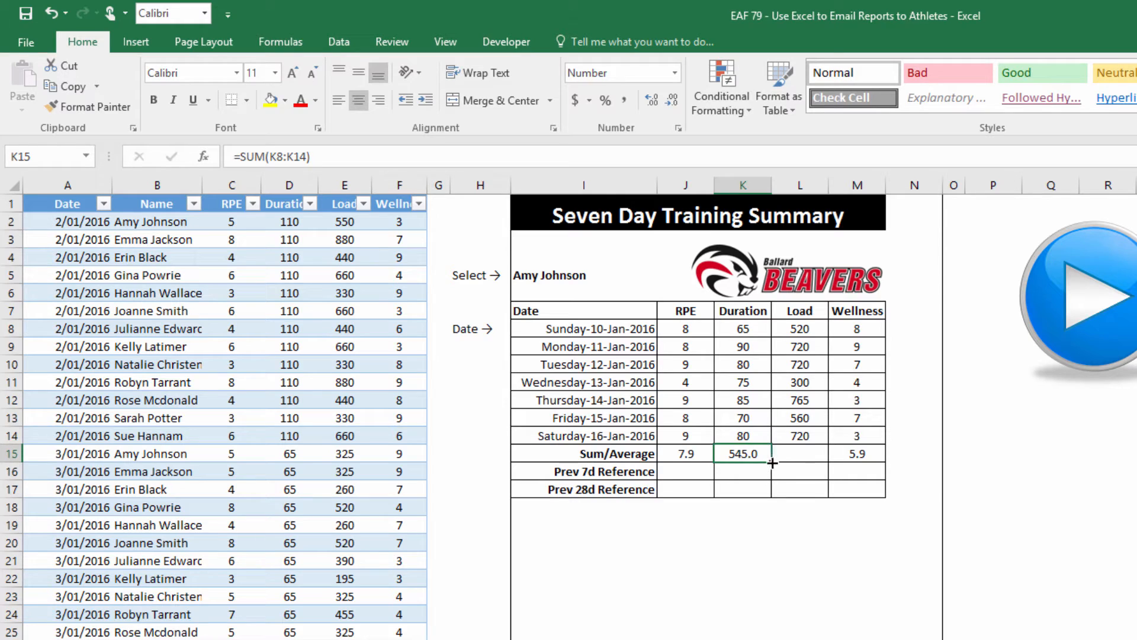
pyautogui.moveTo(771, 462); pyautogui.dragTo(806, 467)
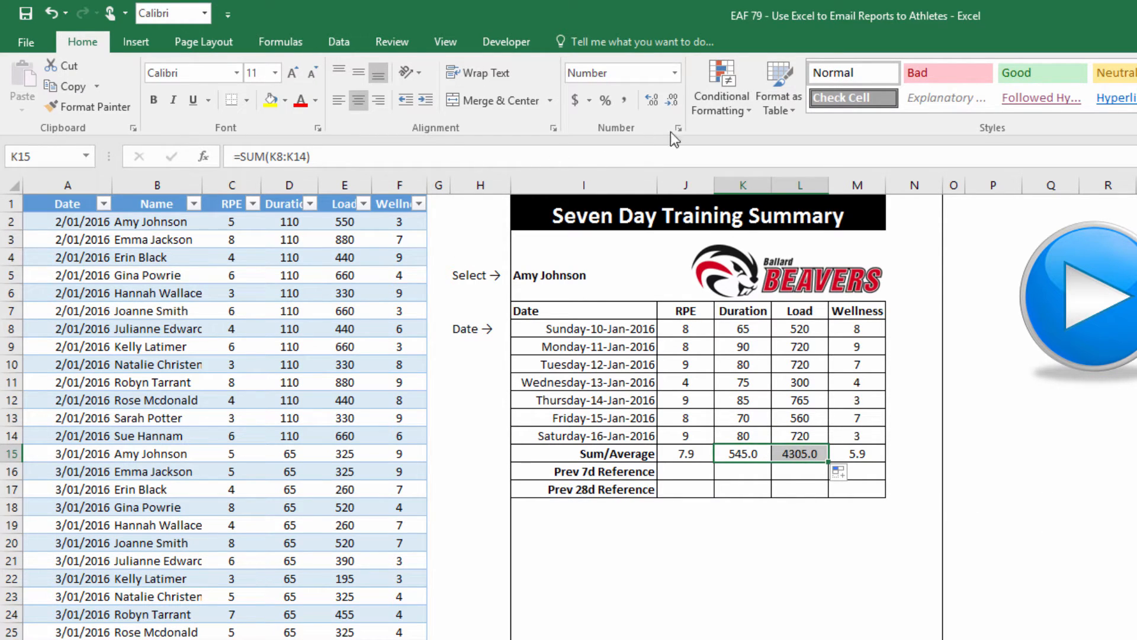
# Remove one decimal place from the summary totals
pyautogui.click(677, 103)
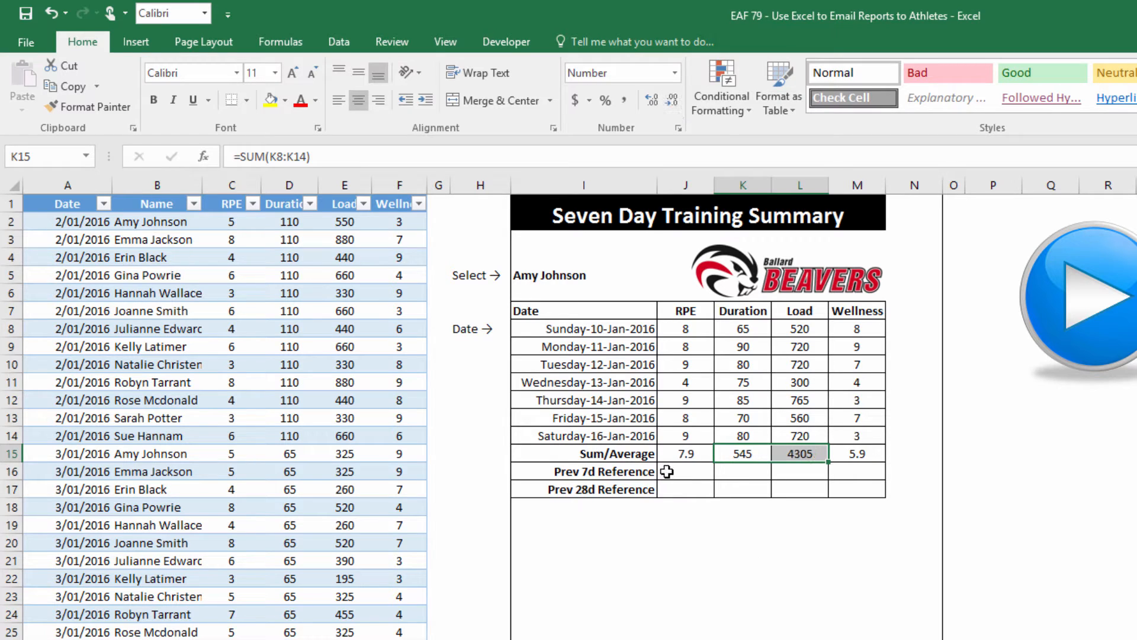
pyautogui.click(689, 472)
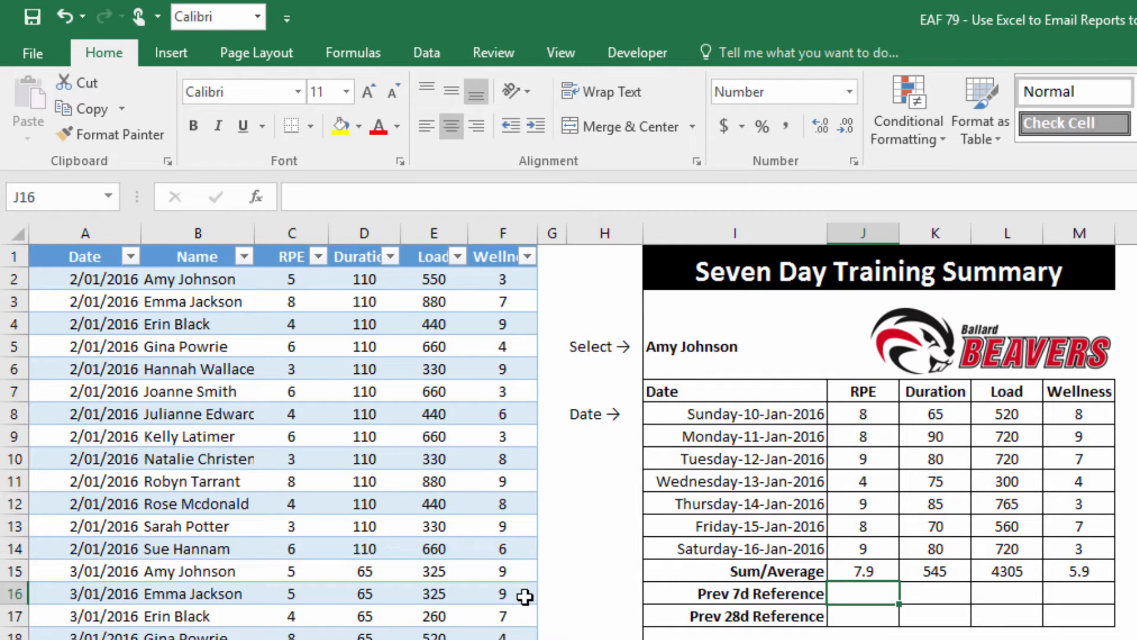
pyautogui.click(245, 631)
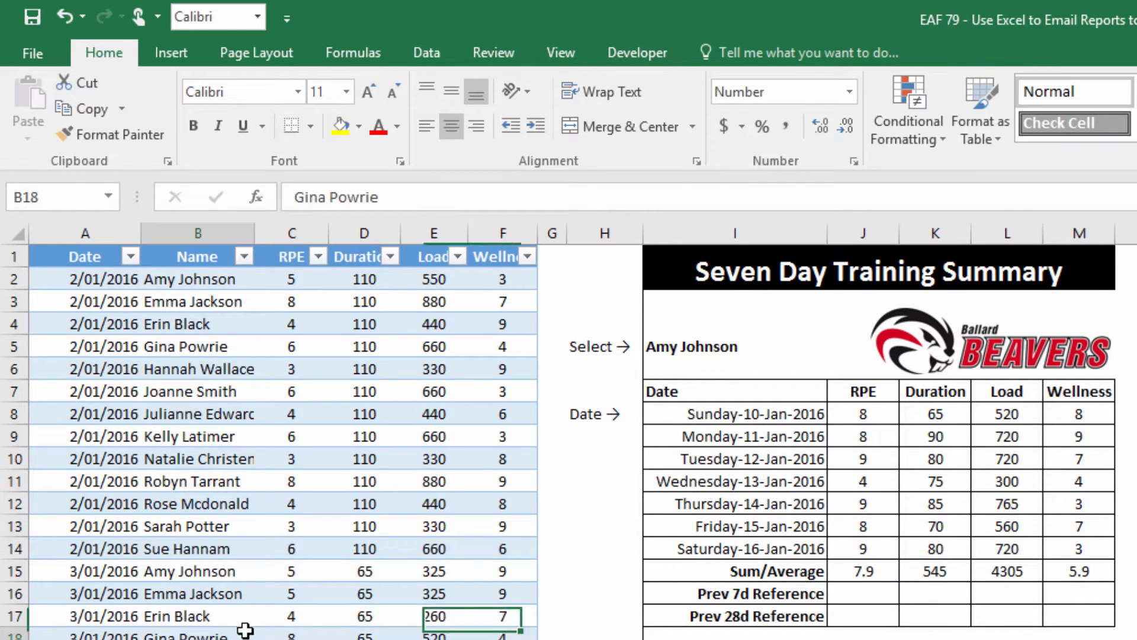
# Change the start date from 1/01/2016 to 1/02/2016, so the table covers 1–7 Feb 2016
pyautogui.click(739, 408)
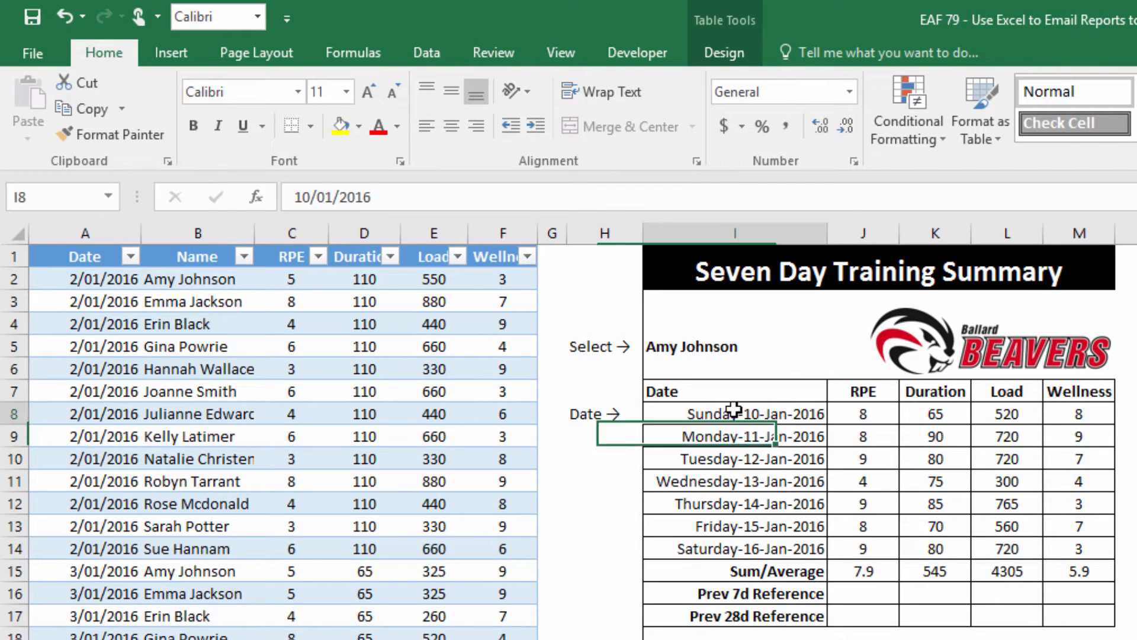
pyautogui.click(309, 198)
pyautogui.press('BackSpace')
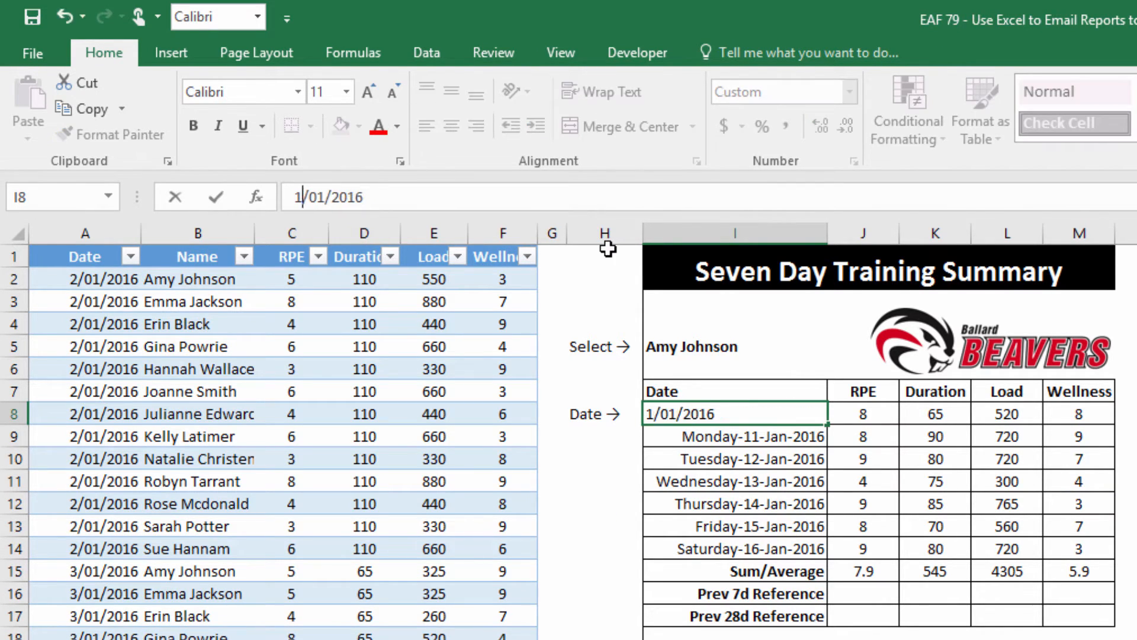
pyautogui.click(318, 188)
pyautogui.press('Delete')
pyautogui.write('2')
pyautogui.press('Return')
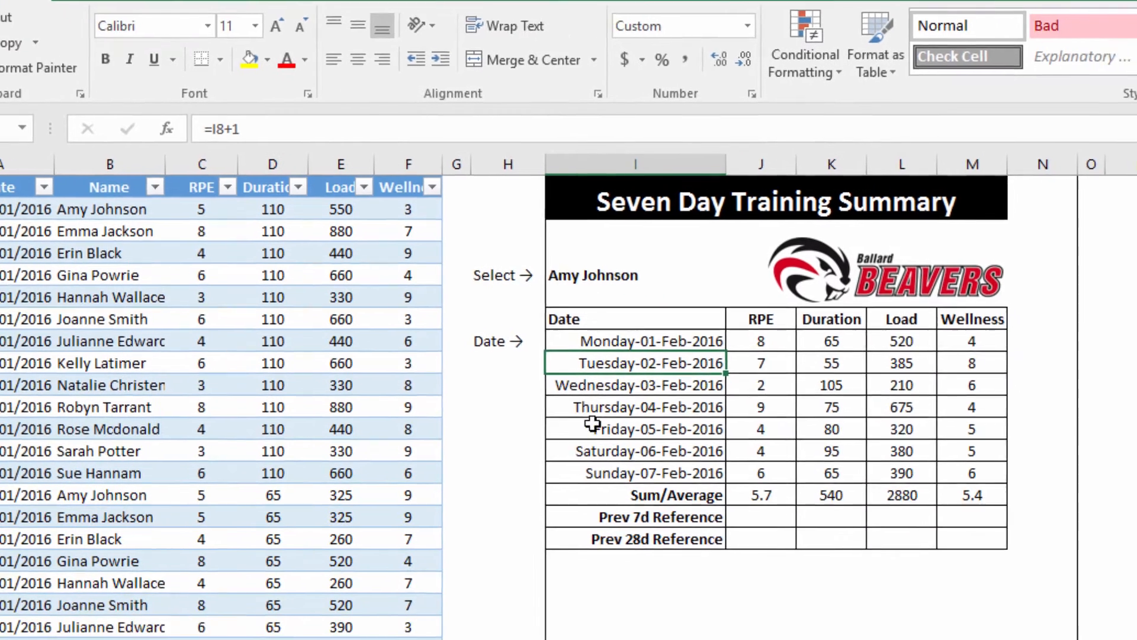
# Begin an AVERAGEIFS in the Prev 7d RPE cell averaging TBLData[RPE] where Name equals $I$5
pyautogui.click(863, 593)
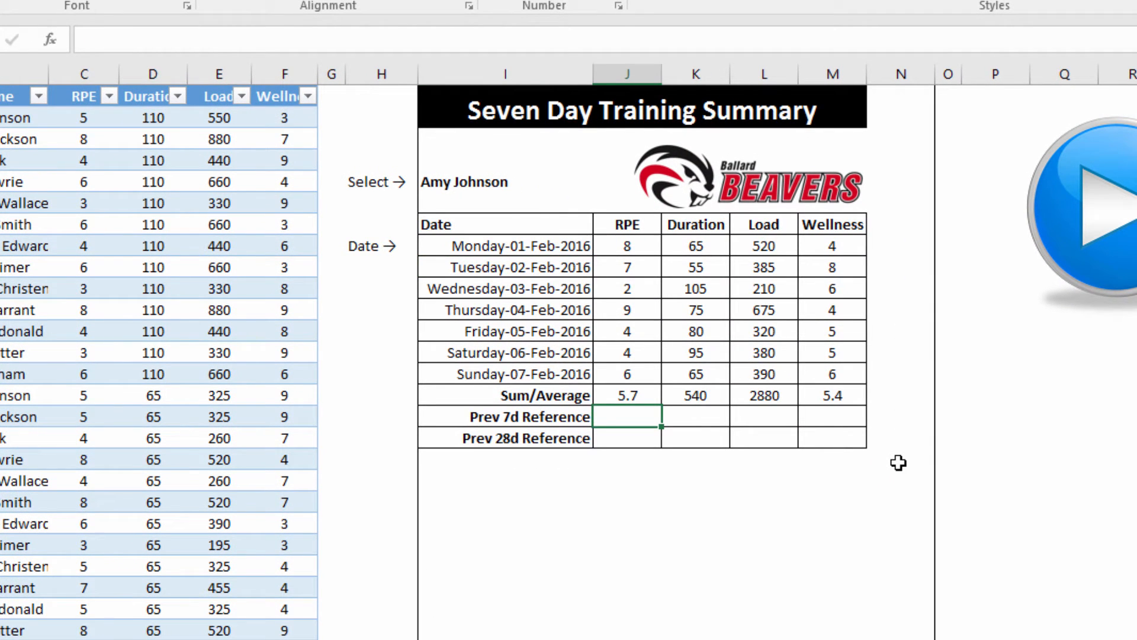
pyautogui.write('=av')
pyautogui.press('Down')
pyautogui.press('Down')
pyautogui.press('Down')
pyautogui.press('Down')
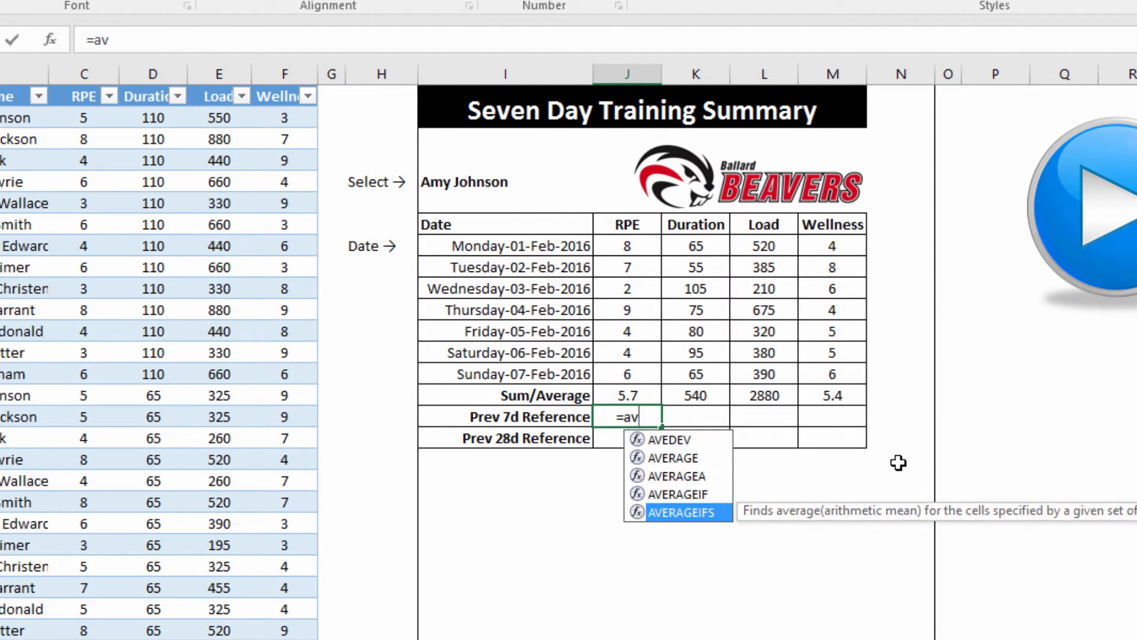
pyautogui.press('Tab')
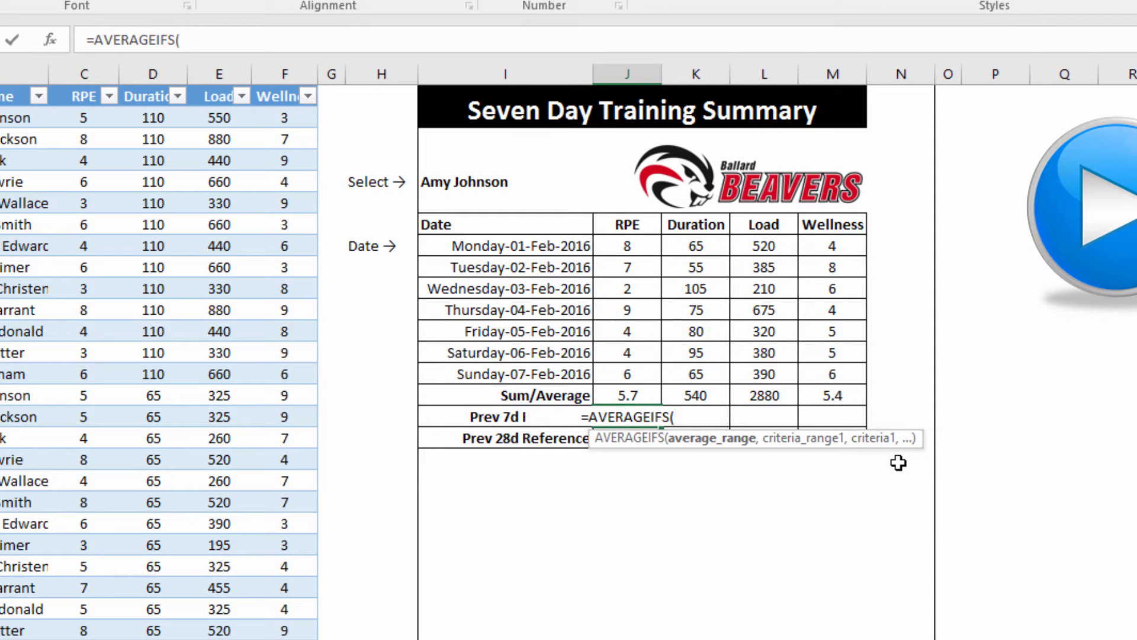
pyautogui.write('tbl')
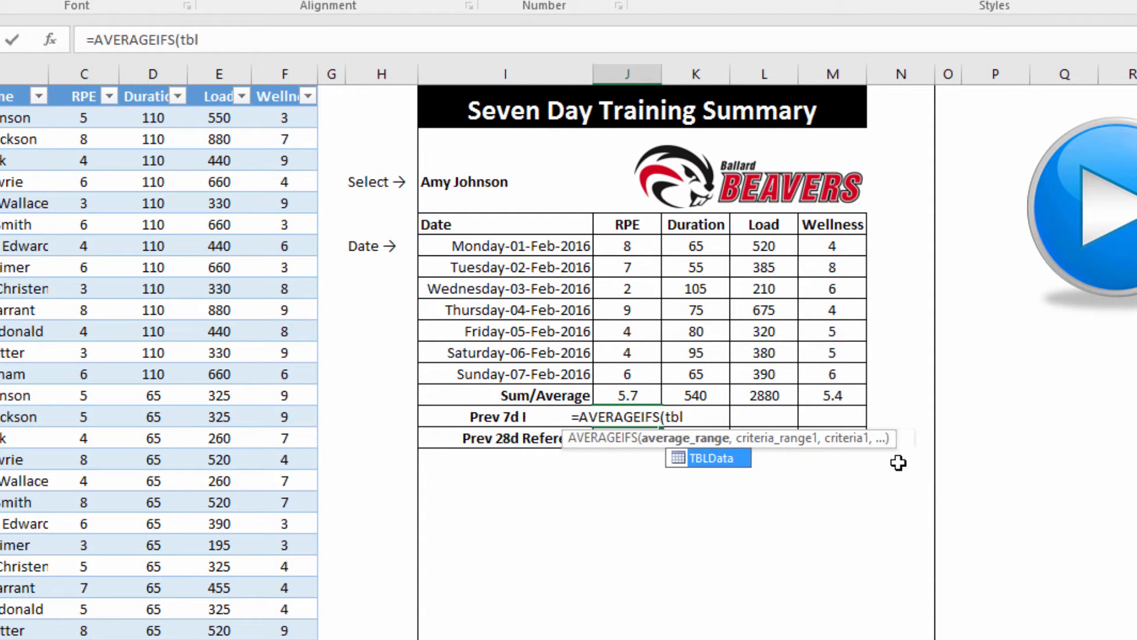
pyautogui.press('Tab')
pyautogui.write('[')
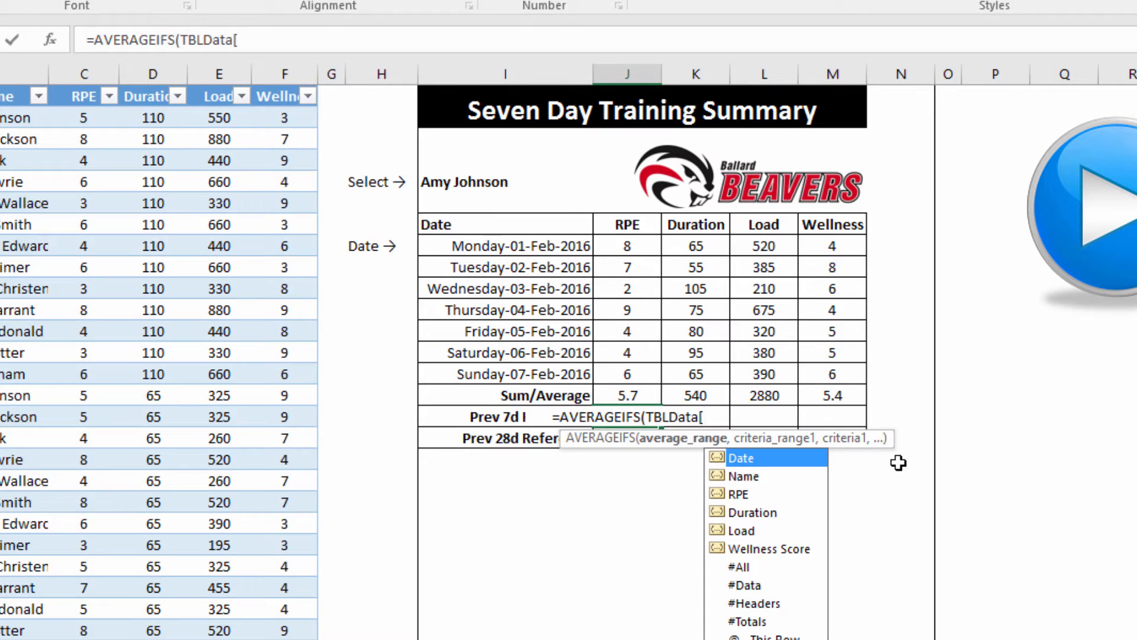
pyautogui.press('Down')
pyautogui.press('Down')
pyautogui.press('Tab')
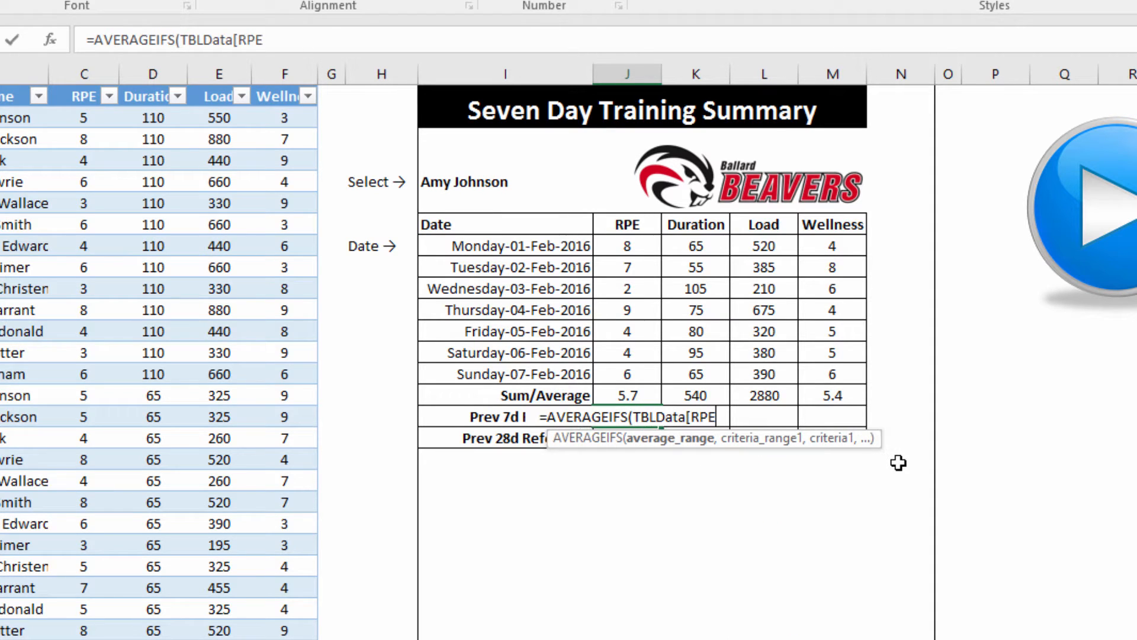
pyautogui.write(']')
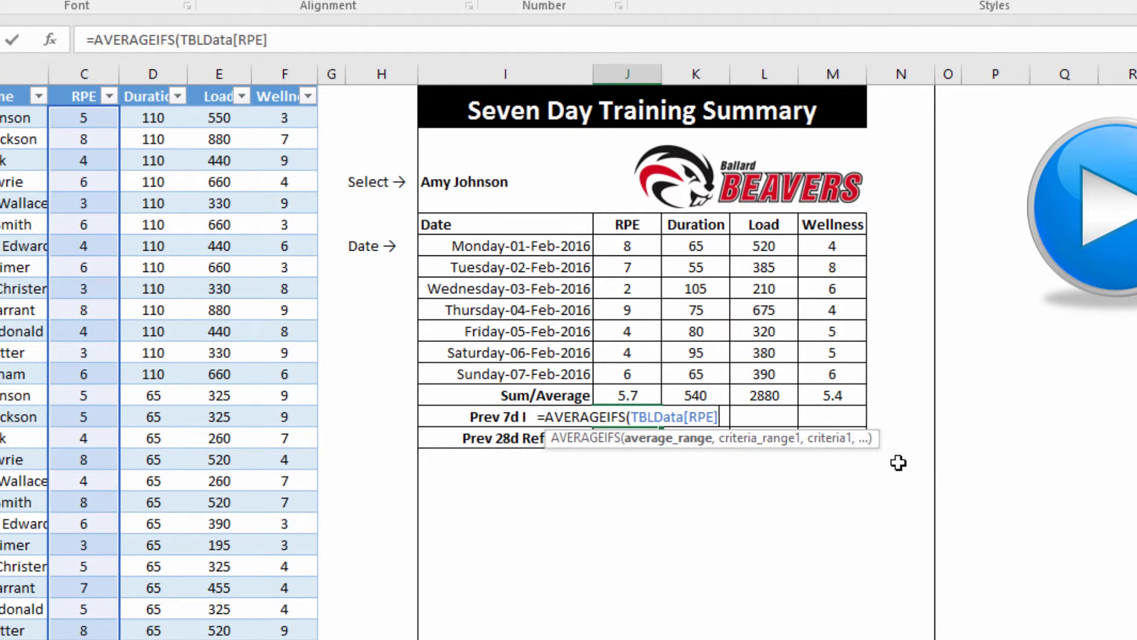
pyautogui.write(',')
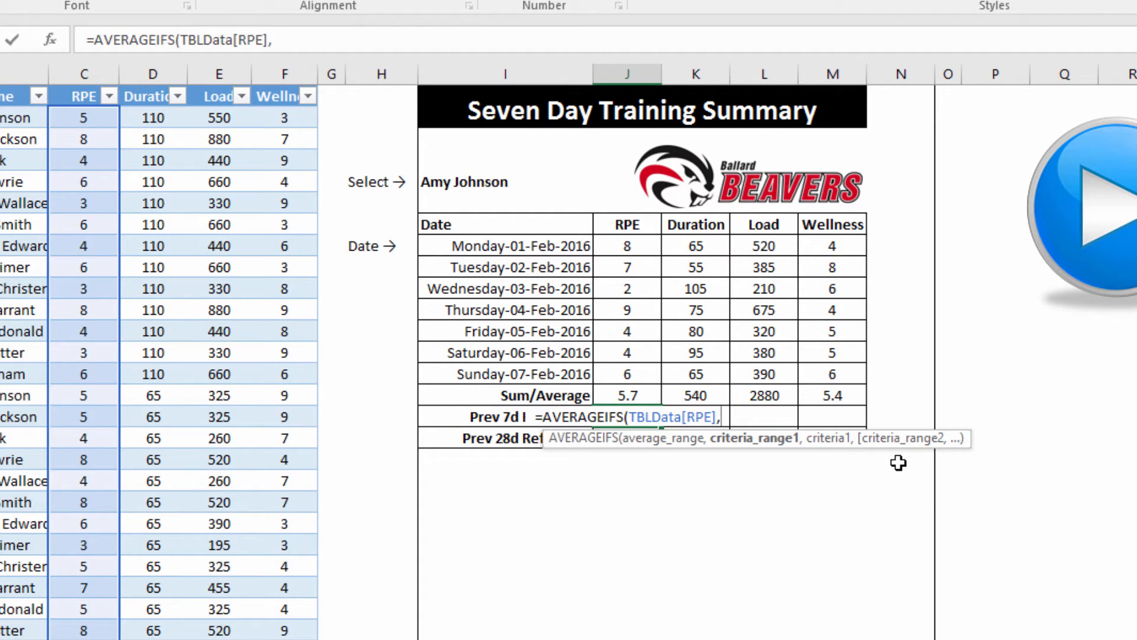
pyautogui.write('tbl')
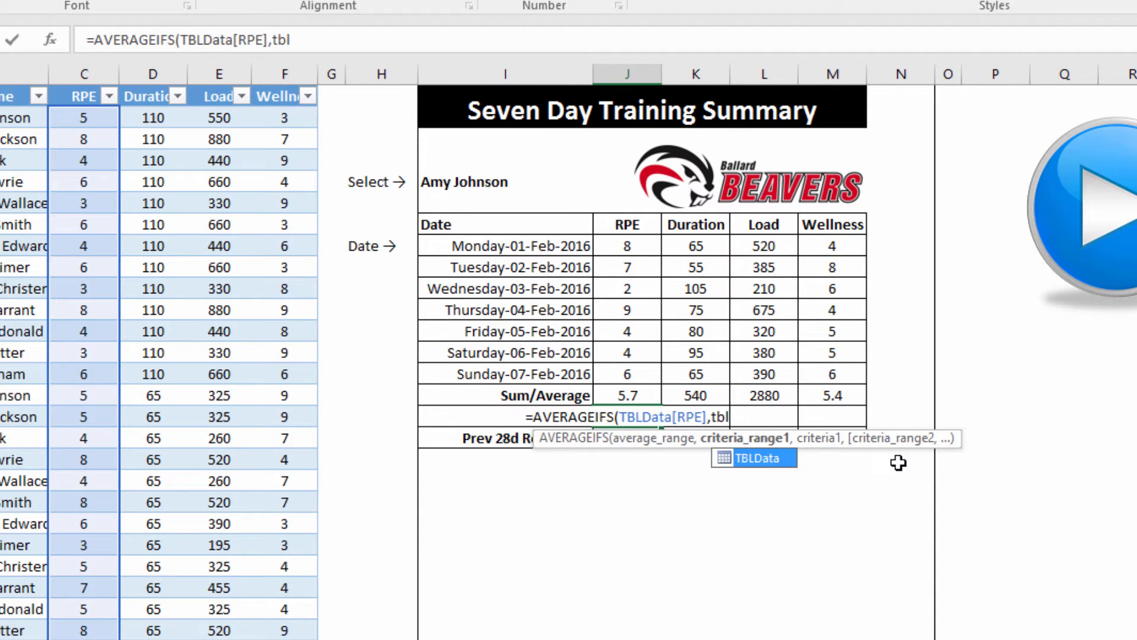
pyautogui.press('Tab')
pyautogui.write('[')
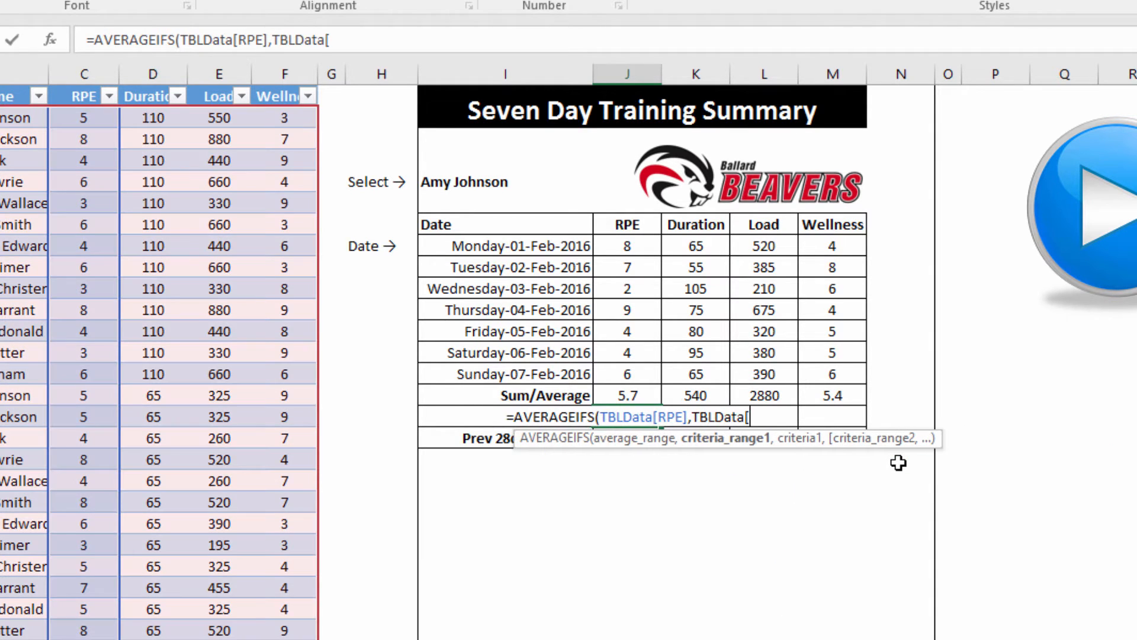
pyautogui.press('Down')
pyautogui.press('Tab')
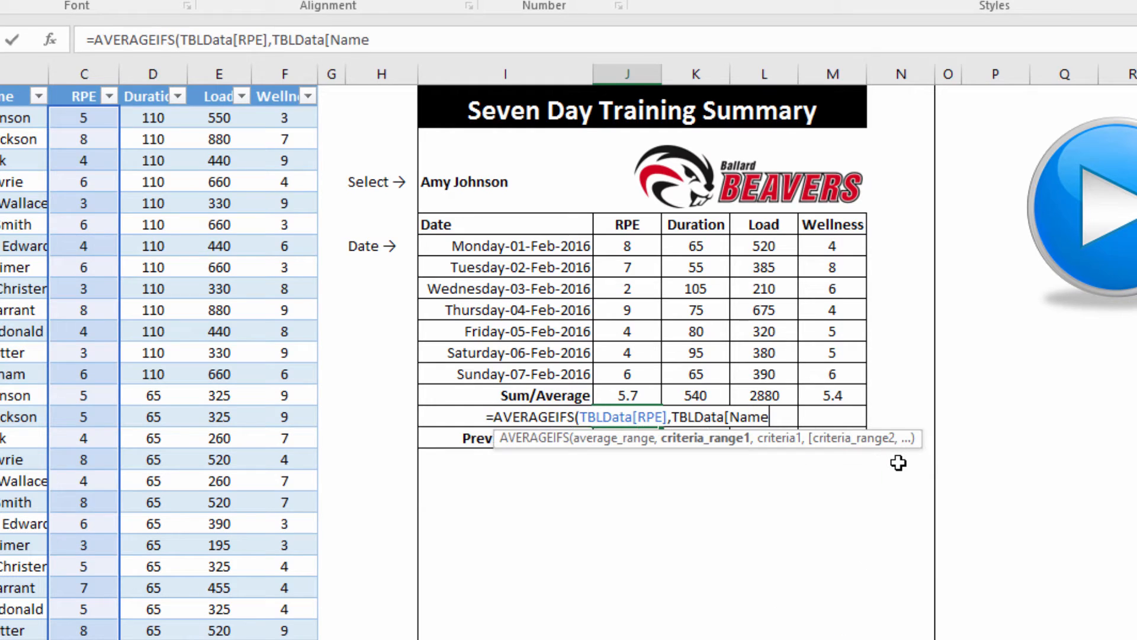
pyautogui.write('],')
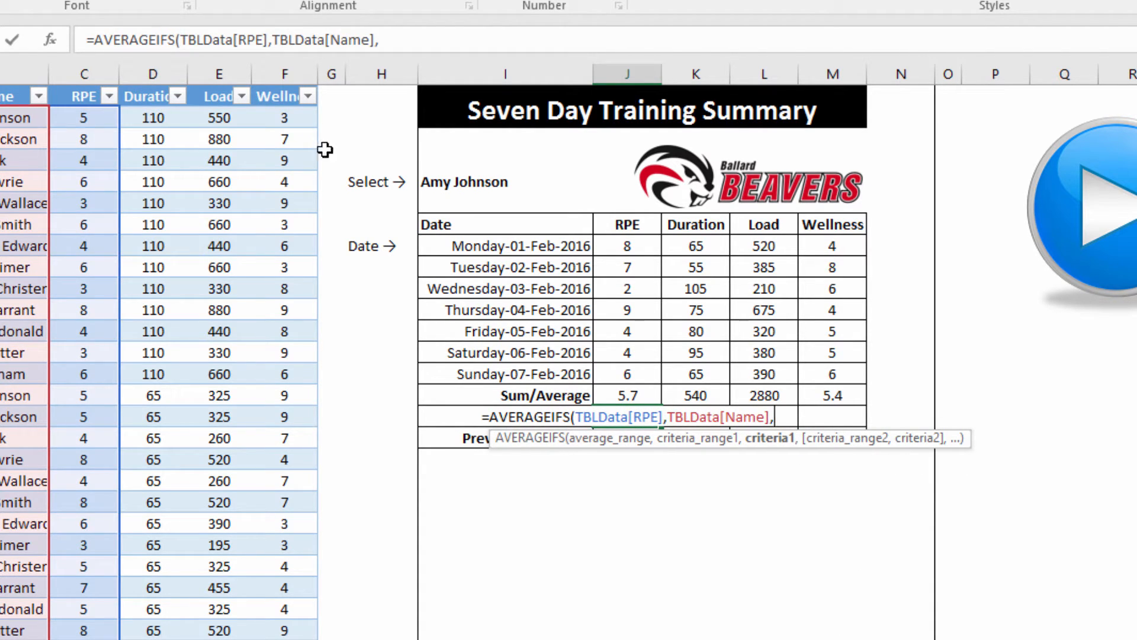
pyautogui.click(503, 184)
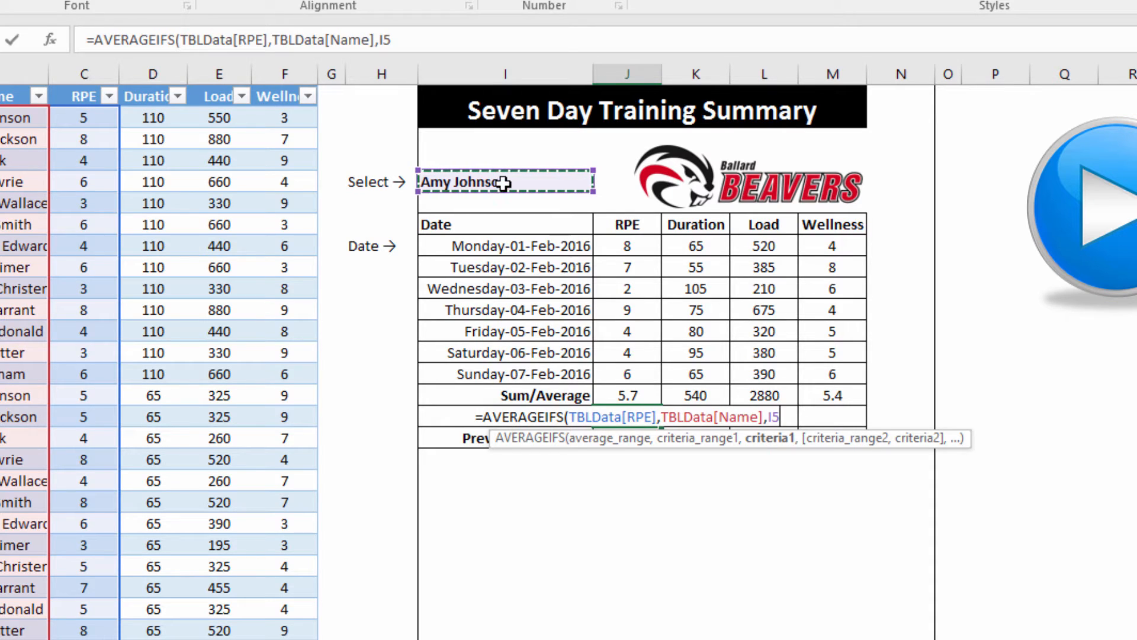
pyautogui.press('F4')
# Add Date criteria ">="&$I$8-7 and "<"&$I$8, giving 6.4, and fill down to Prev 28d
pyautogui.write(',')
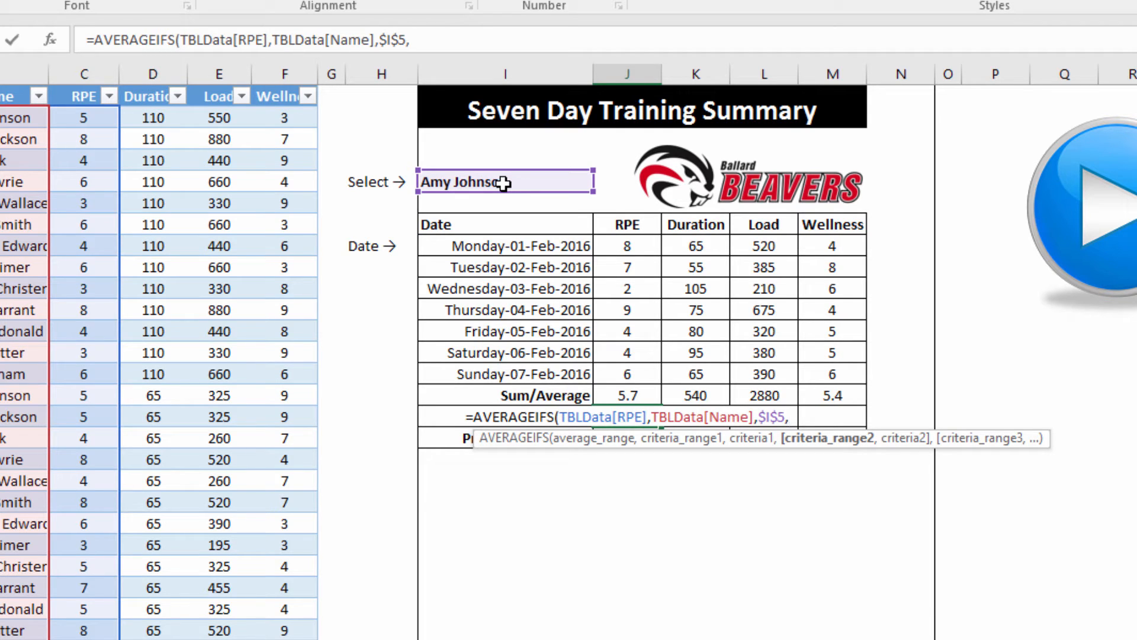
pyautogui.write('tbl')
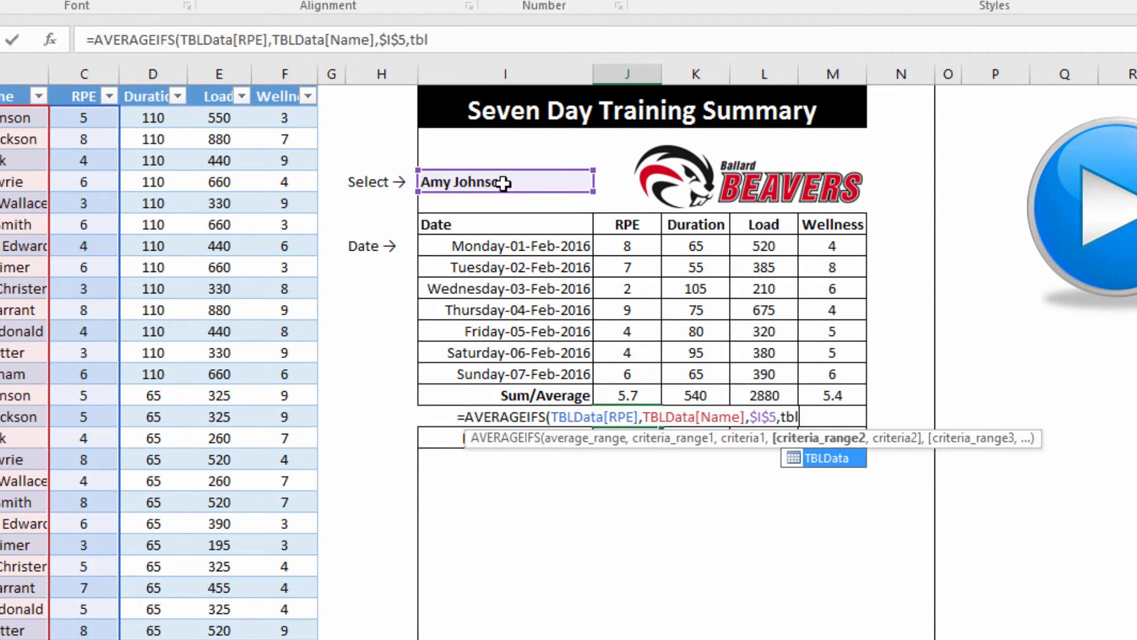
pyautogui.press('Tab')
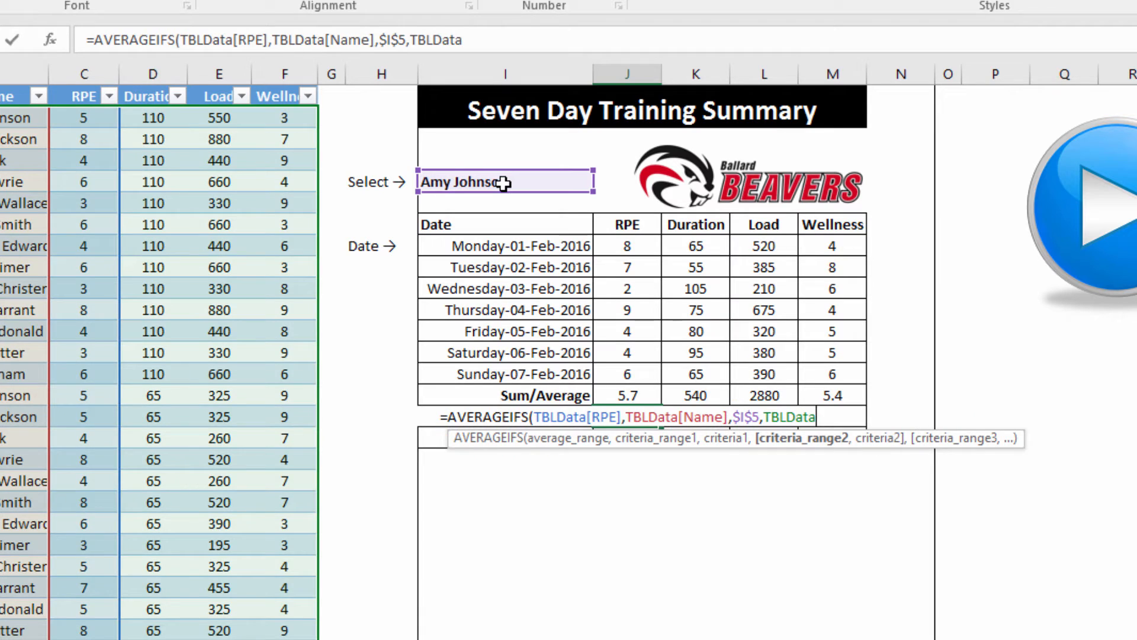
pyautogui.write('[')
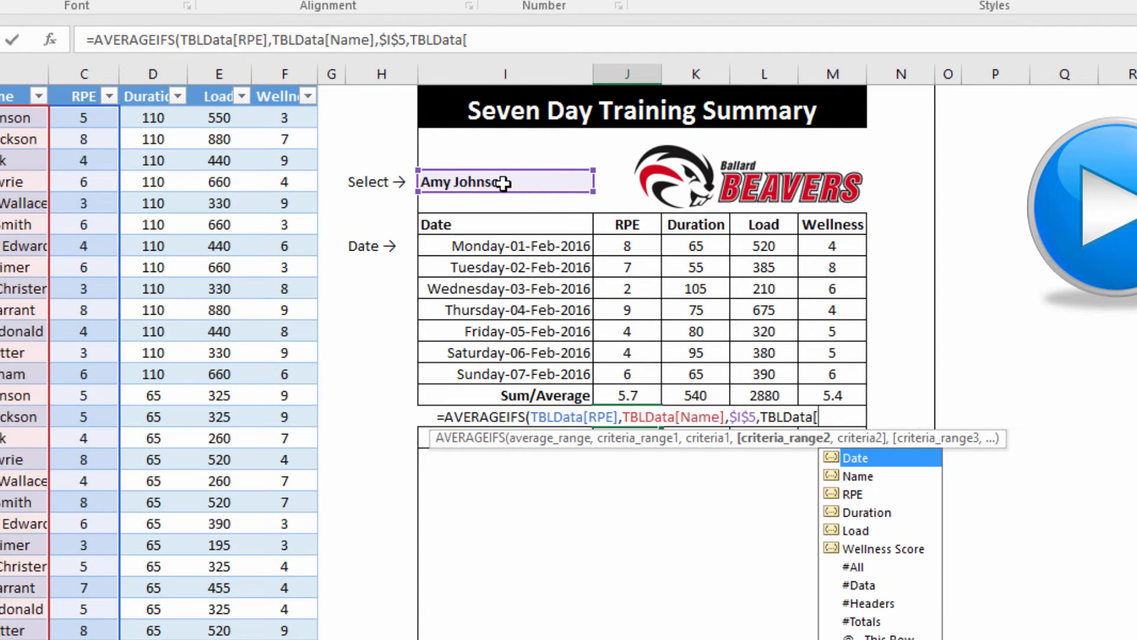
pyautogui.press('Tab')
pyautogui.write(']')
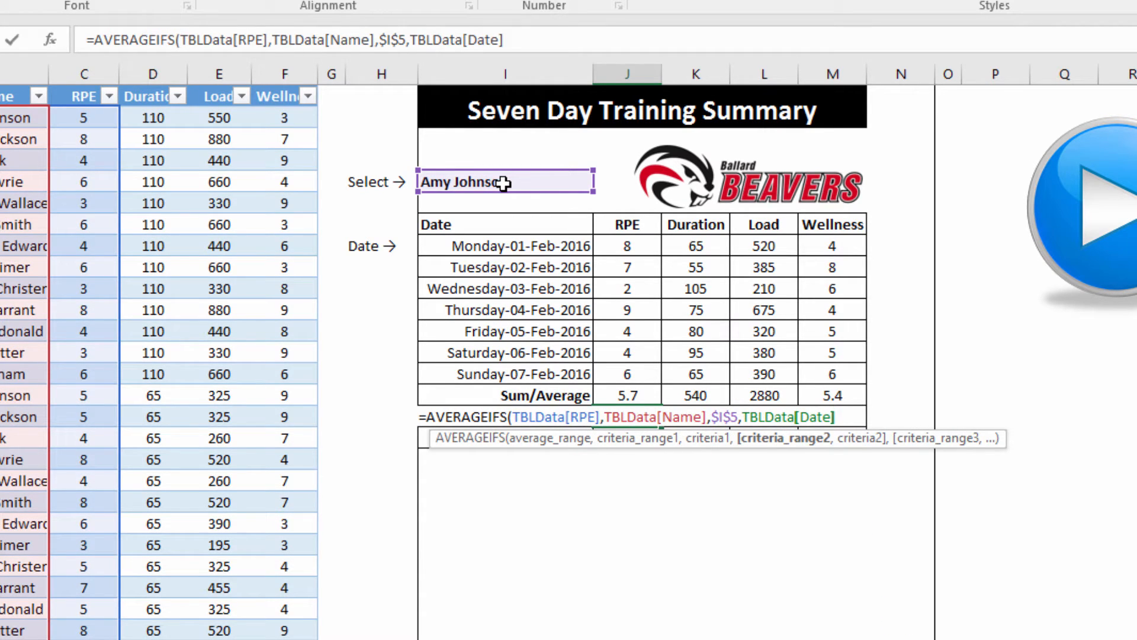
pyautogui.write(',')
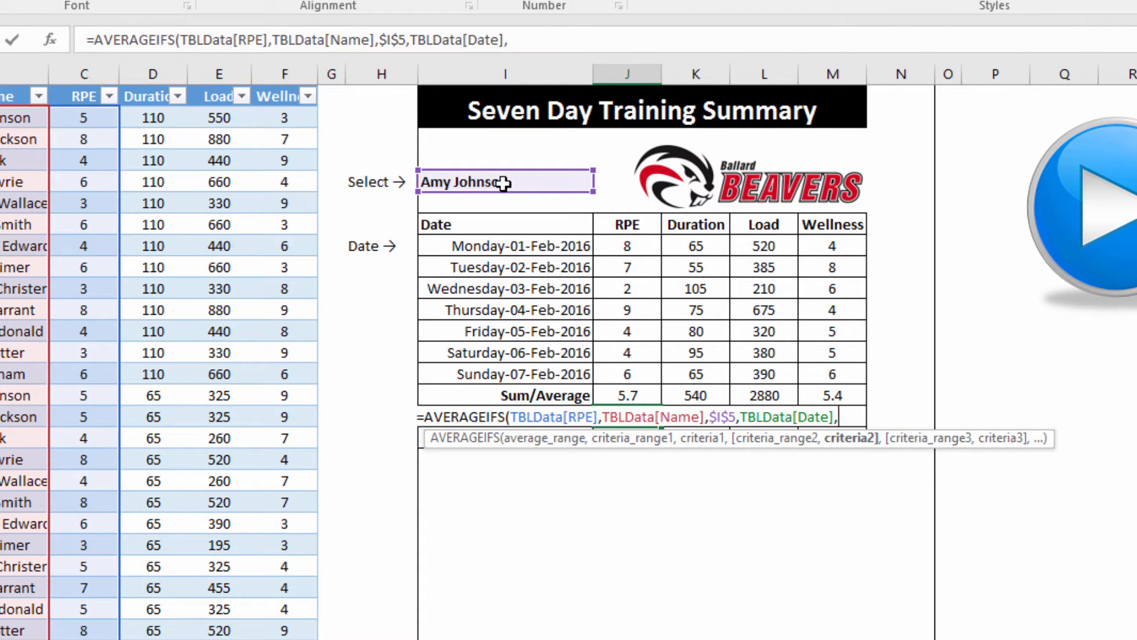
pyautogui.write('"')
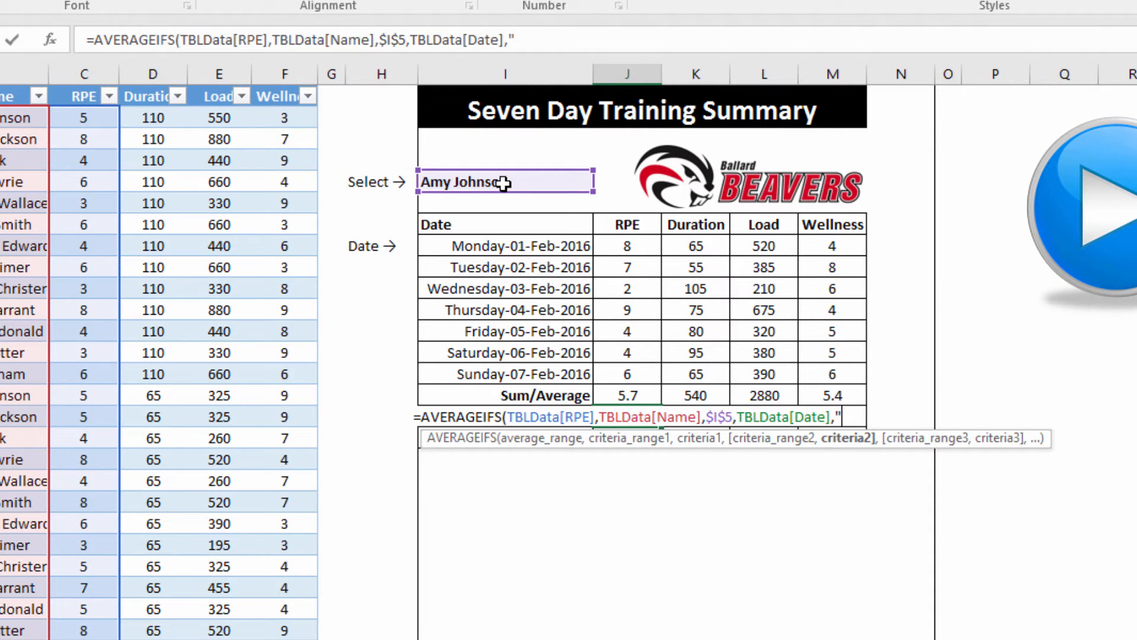
pyautogui.write('>=')
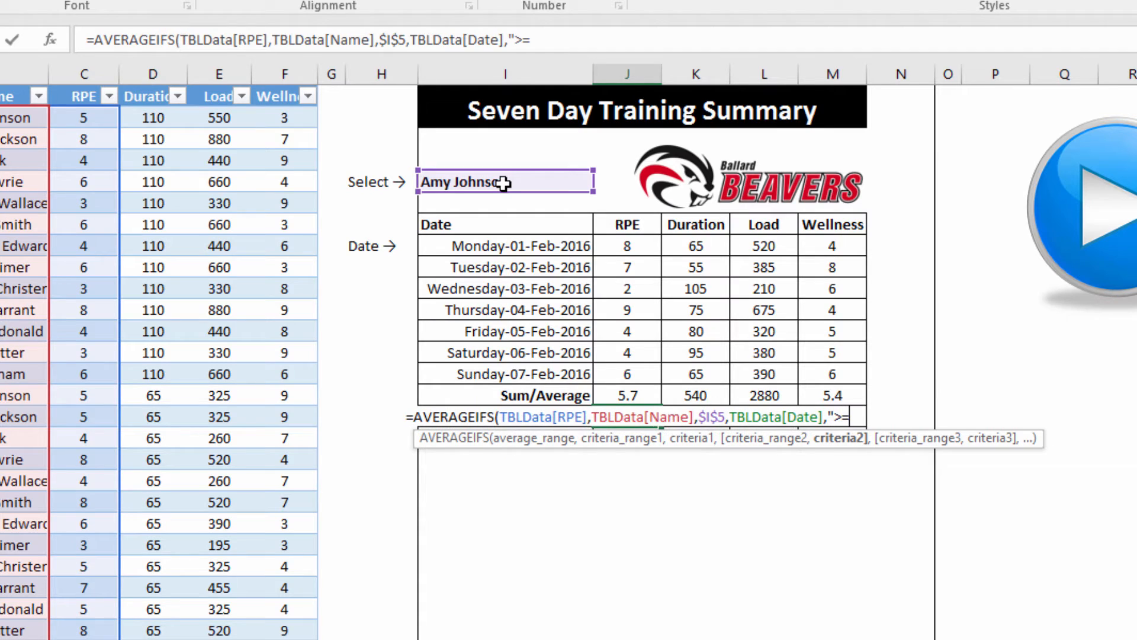
pyautogui.write('"&')
pyautogui.click(489, 246)
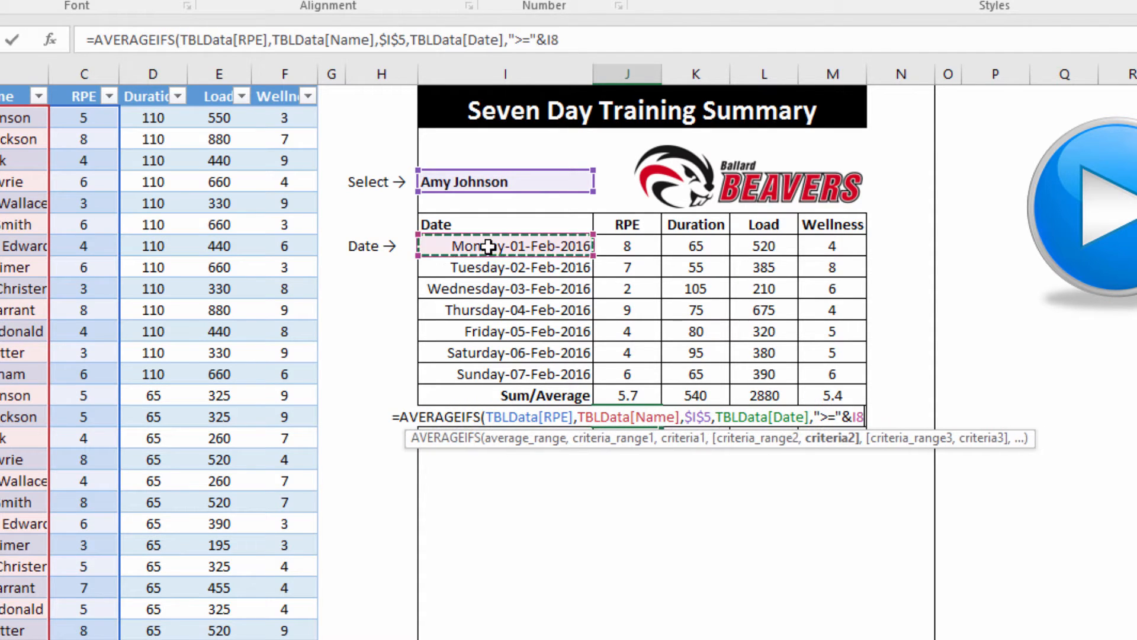
pyautogui.press('F4')
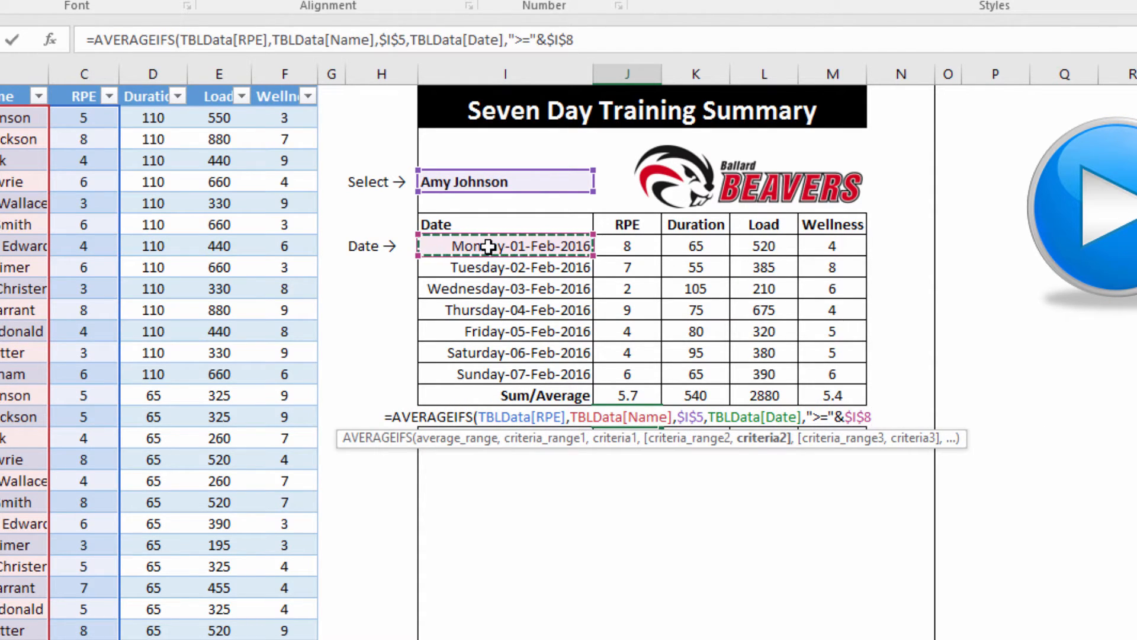
pyautogui.write('-7')
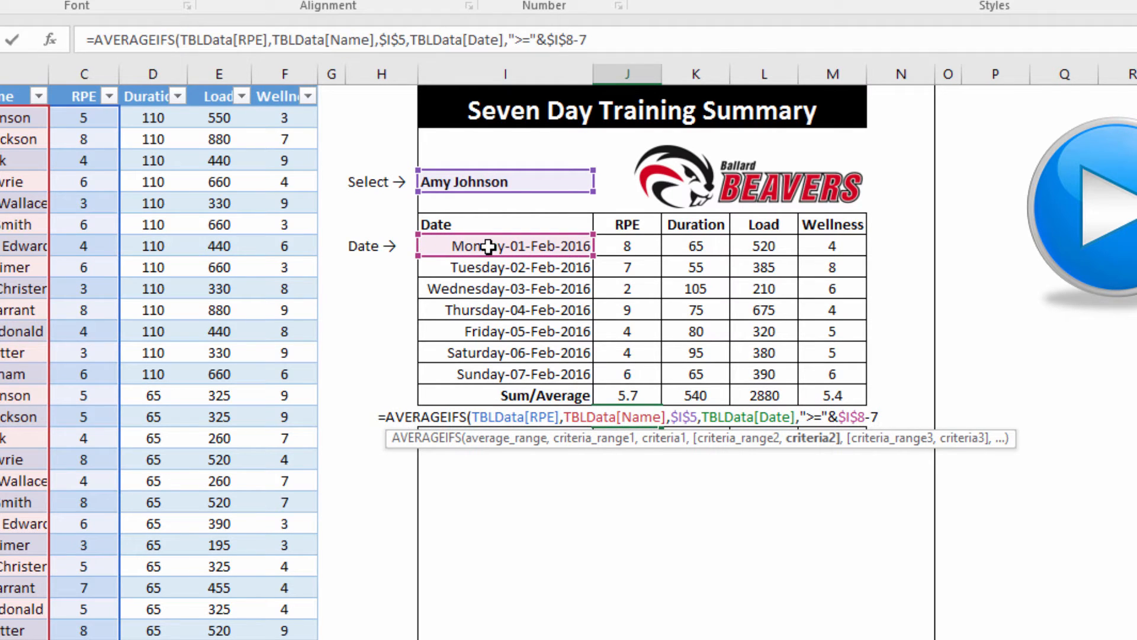
pyautogui.write(',')
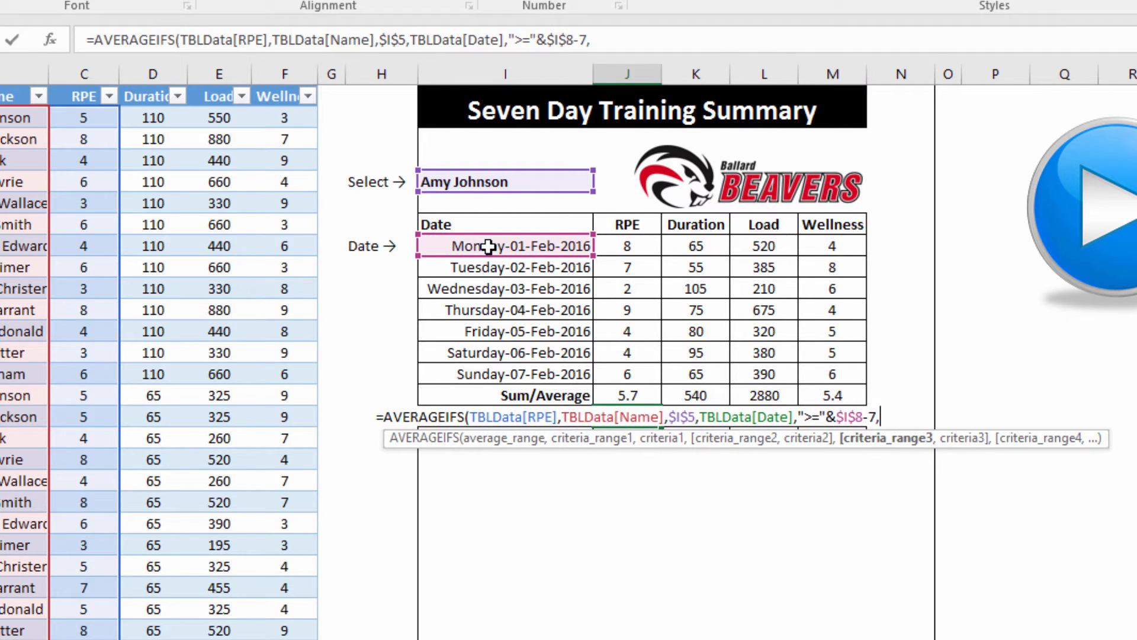
pyautogui.write('tbl')
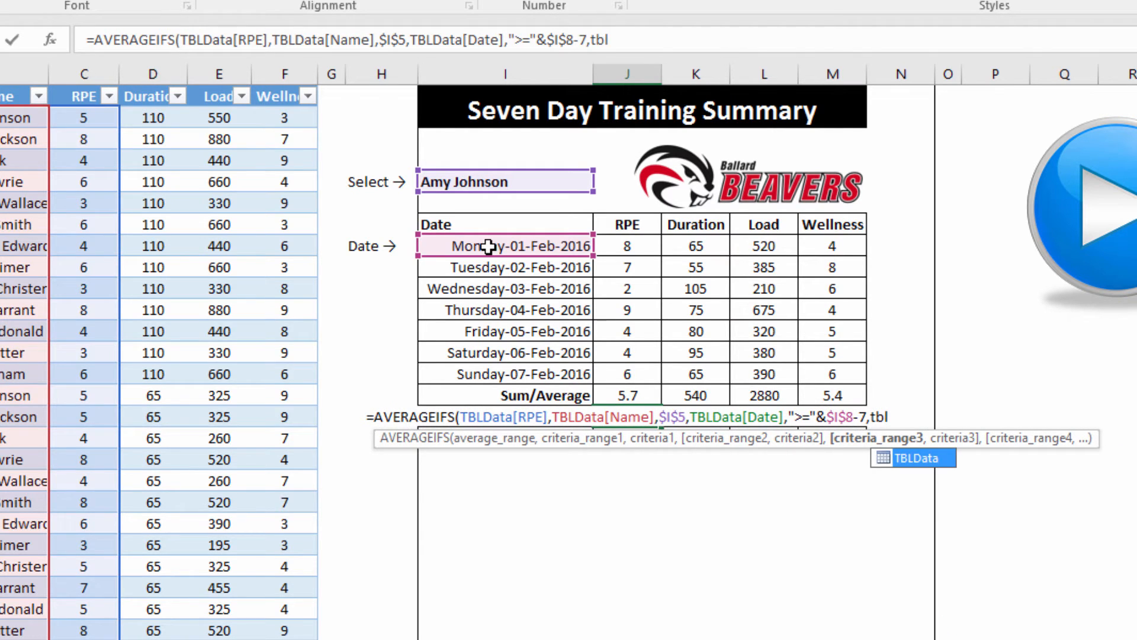
pyautogui.press('Tab')
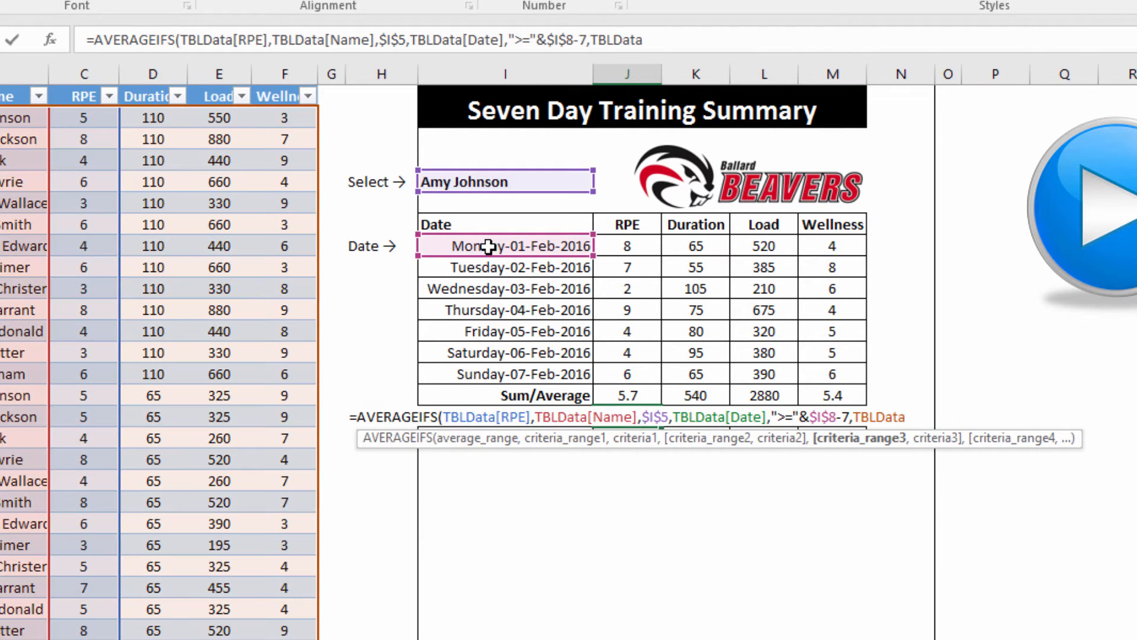
pyautogui.write('[')
pyautogui.press('Tab')
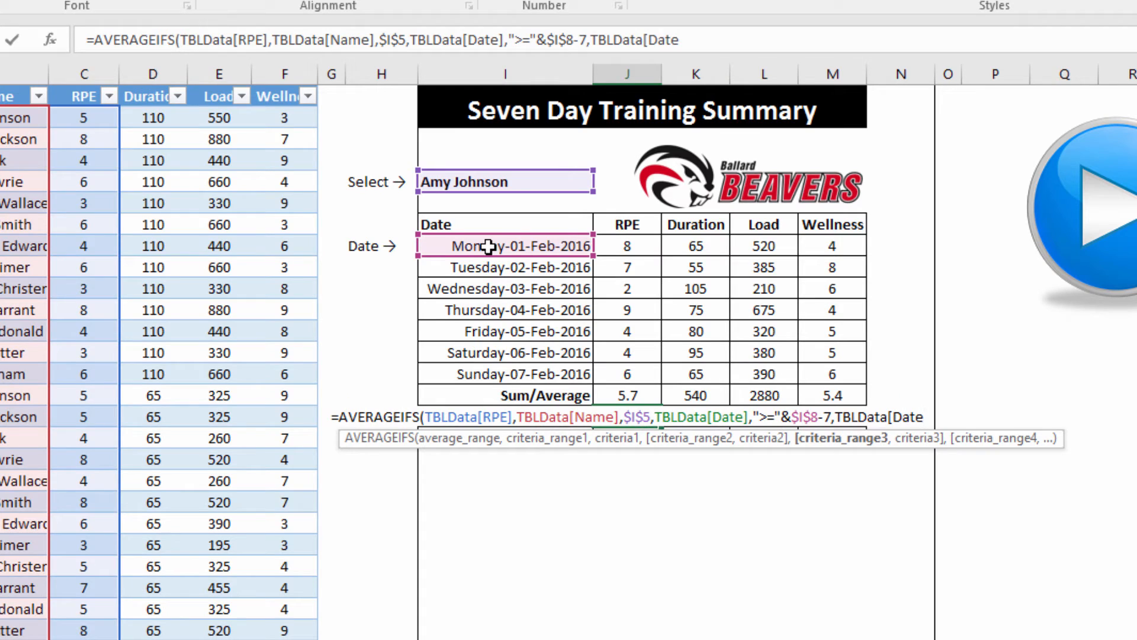
pyautogui.write('],"<')
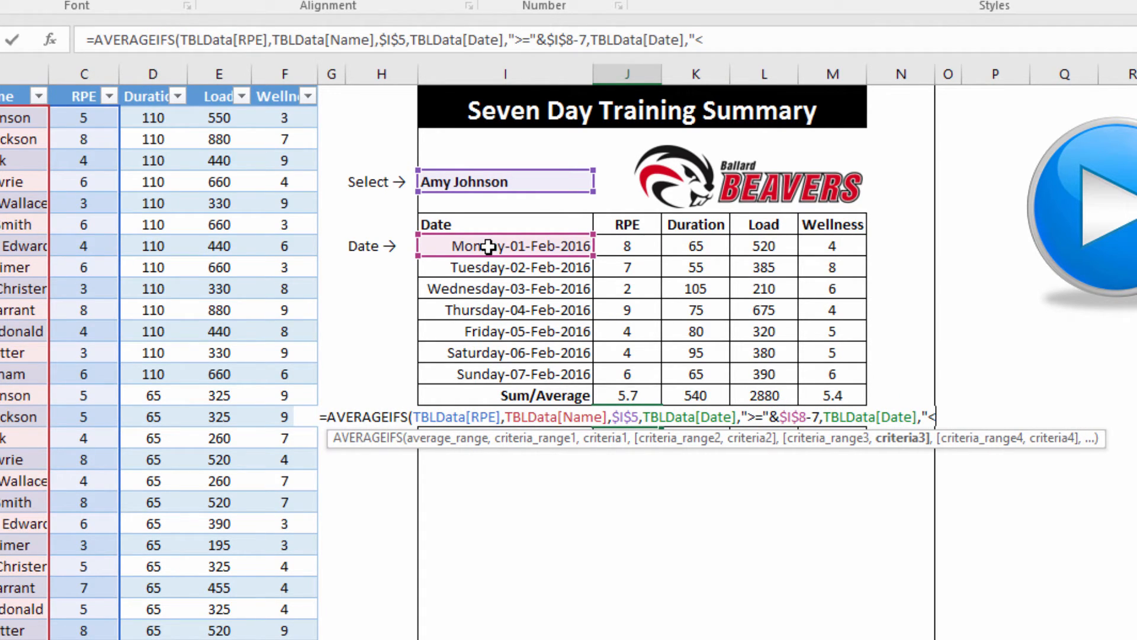
pyautogui.write('"')
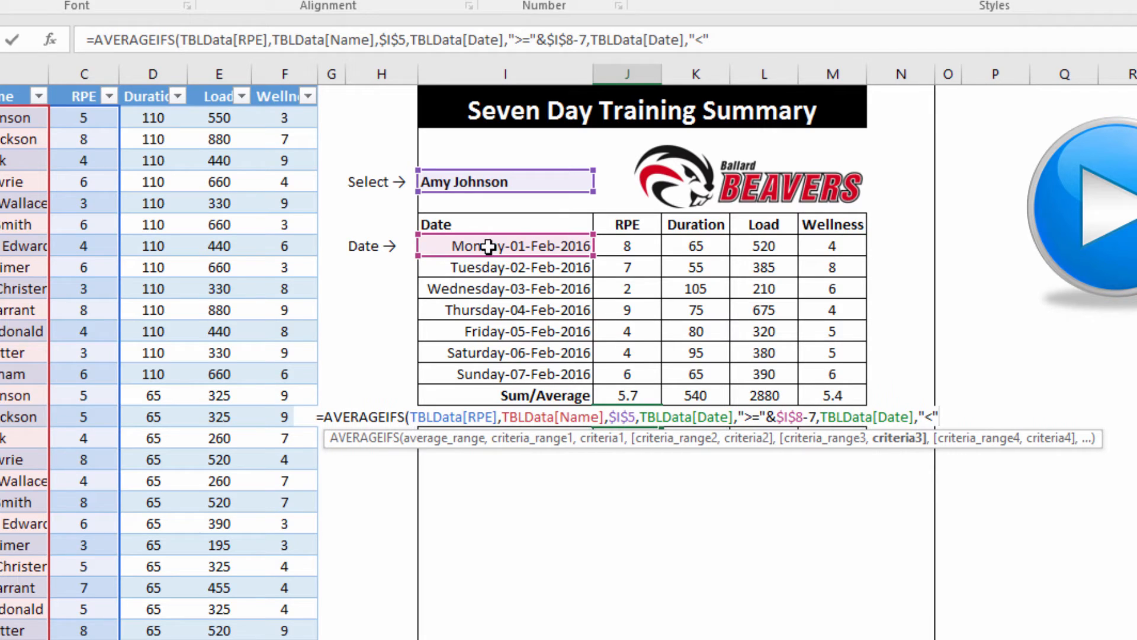
pyautogui.write('&')
pyautogui.click(490, 246)
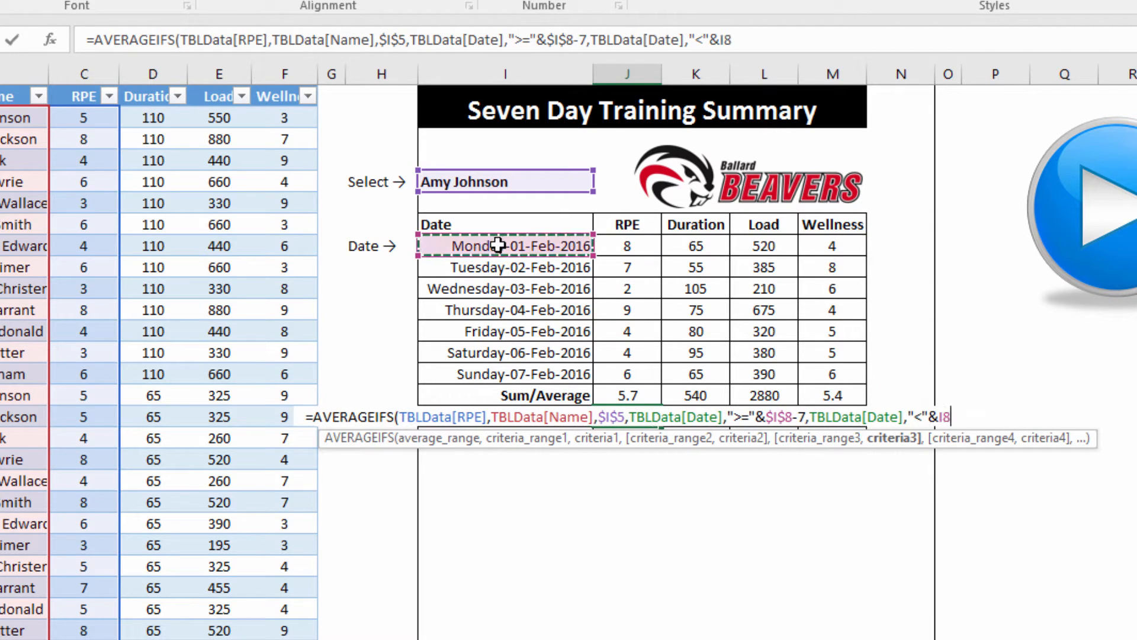
pyautogui.press('F4')
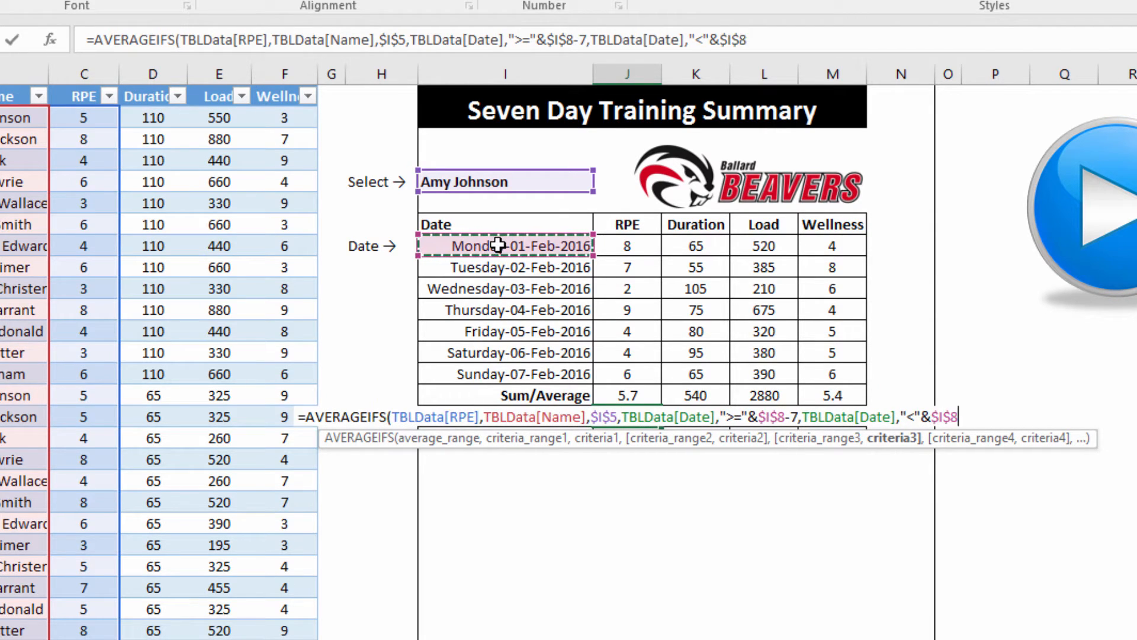
pyautogui.write(')')
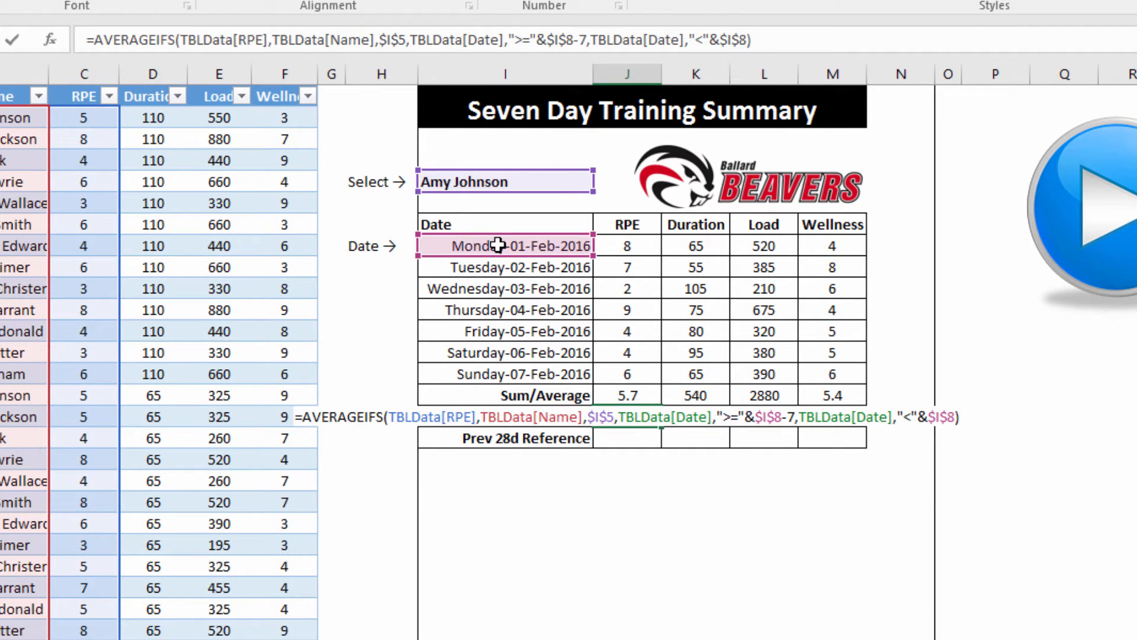
pyautogui.press('Return')
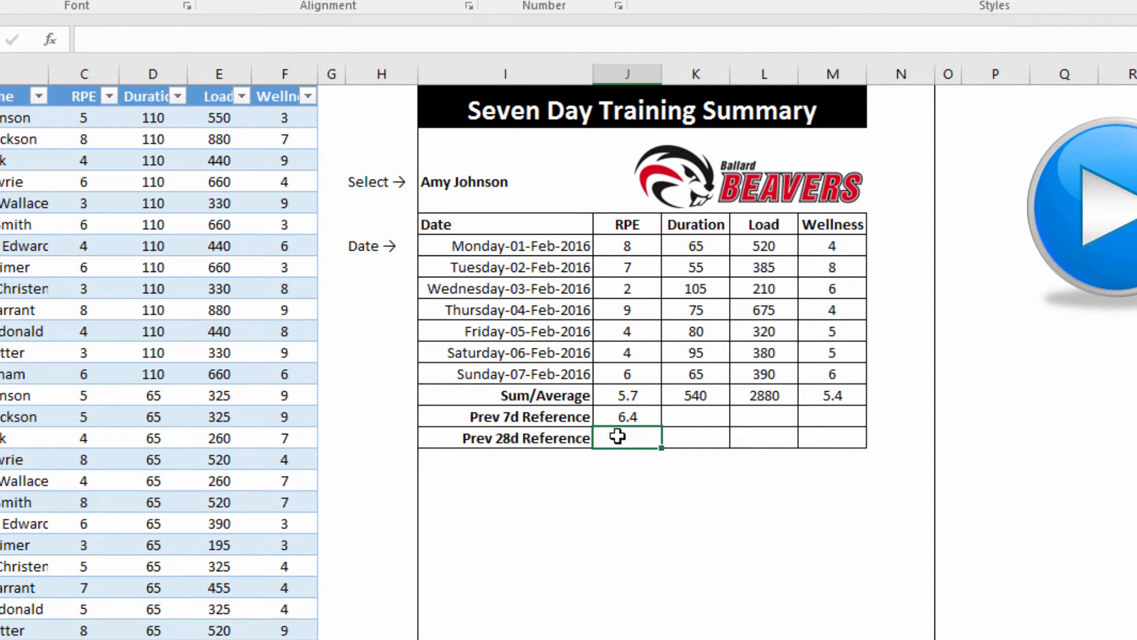
pyautogui.click(628, 420)
pyautogui.moveTo(661, 428); pyautogui.dragTo(658, 442)
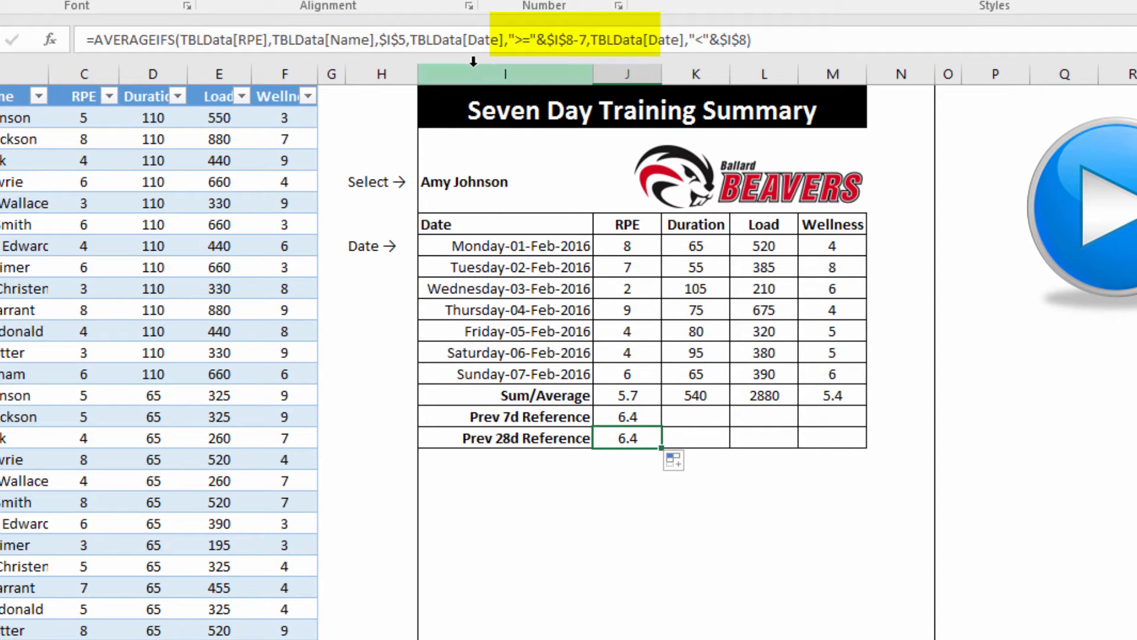
# Change the Prev 28d RPE formula's offset from -7 to -28, giving 6.3
pyautogui.click(582, 39)
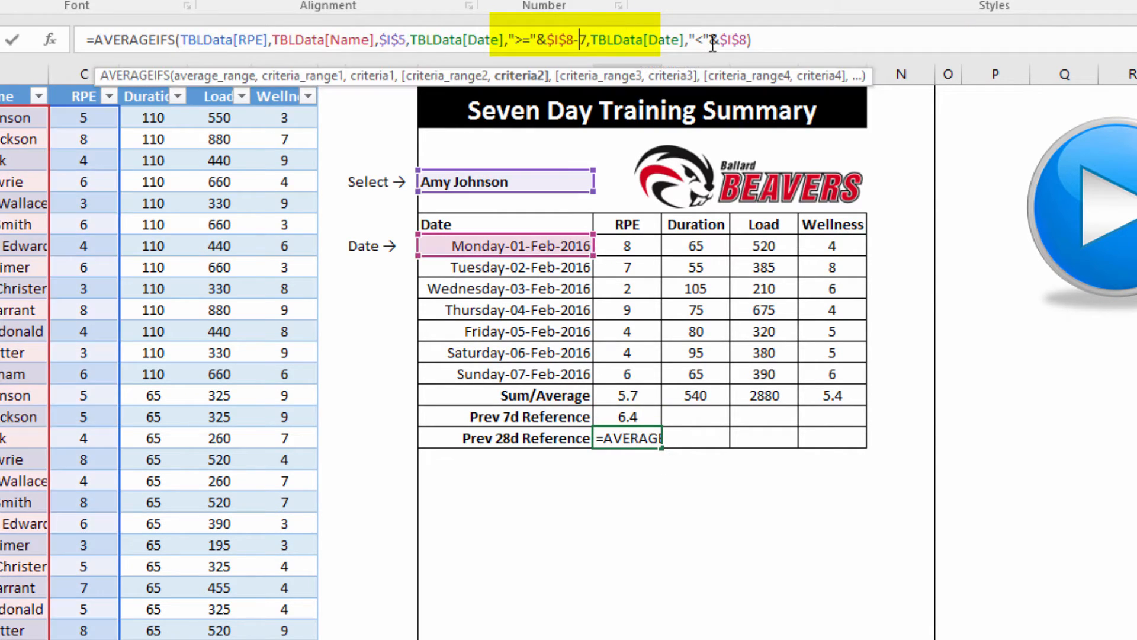
pyautogui.press('Delete')
pyautogui.write('28')
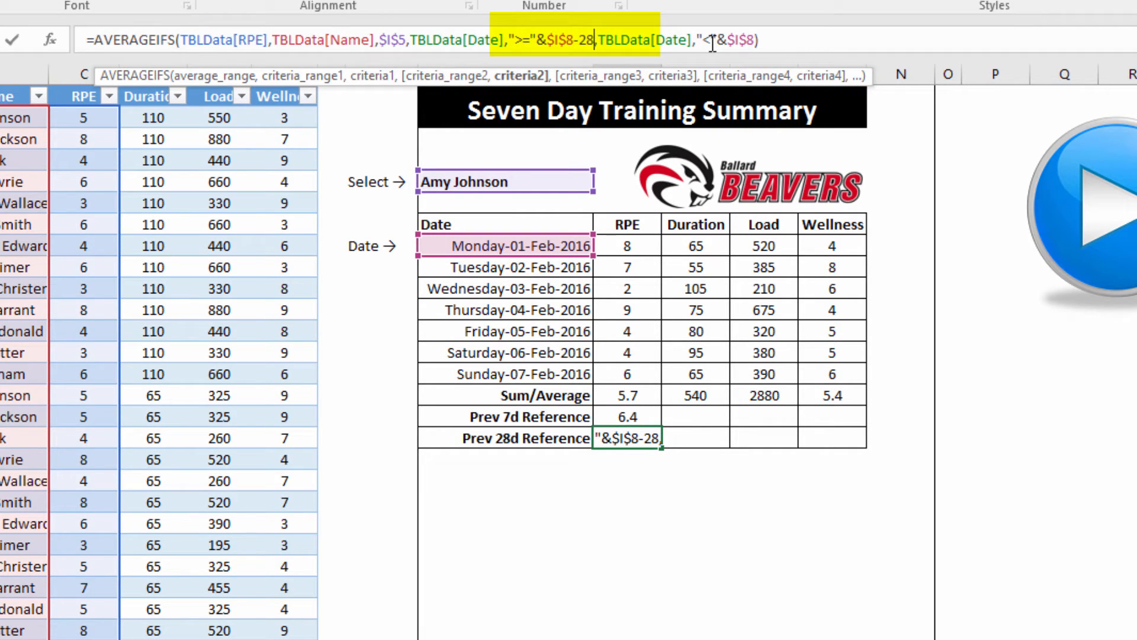
pyautogui.press('Return')
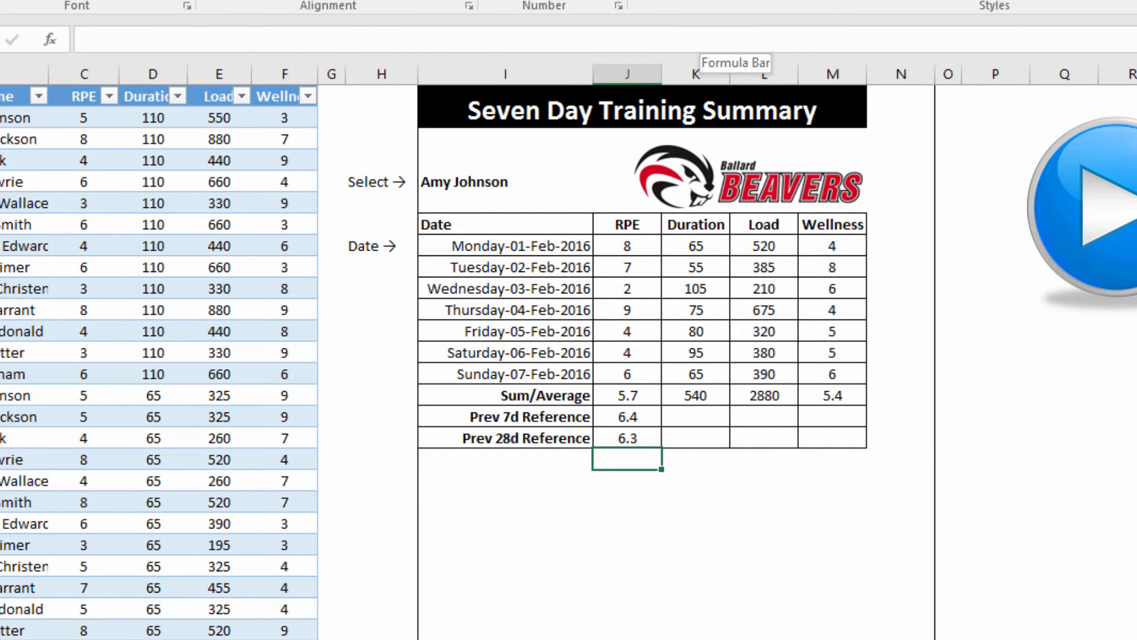
# Copy the Prev 7d RPE formula text from the formula bar
pyautogui.click(630, 416)
pyautogui.moveTo(794, 39); pyautogui.dragTo(410, 39)
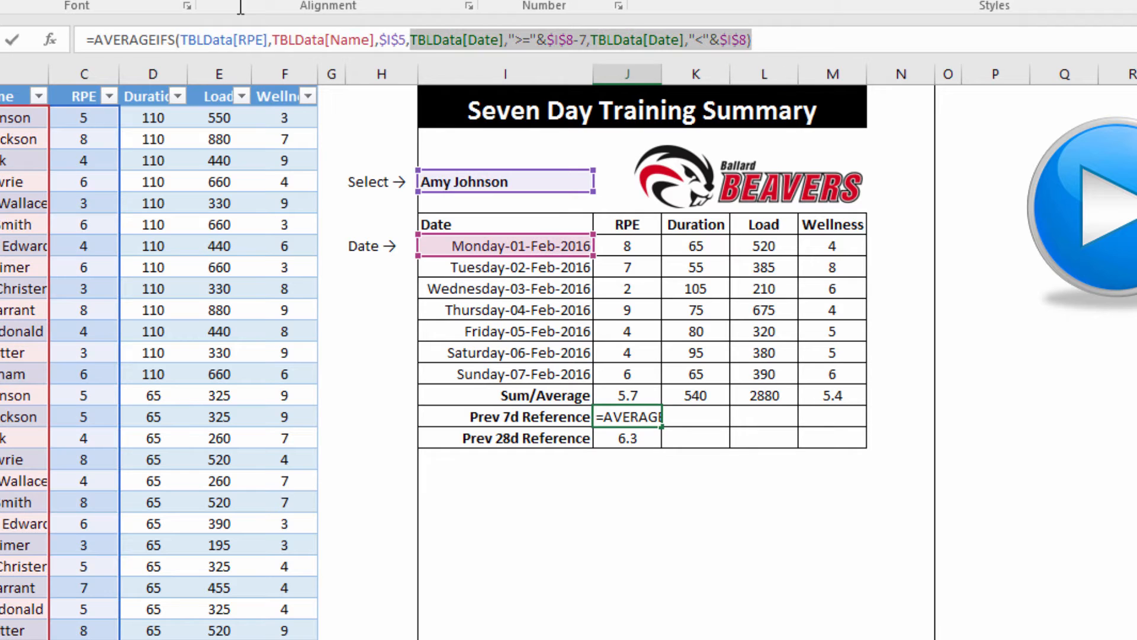
pyautogui.moveTo(241, 7); pyautogui.dragTo(237, 9)
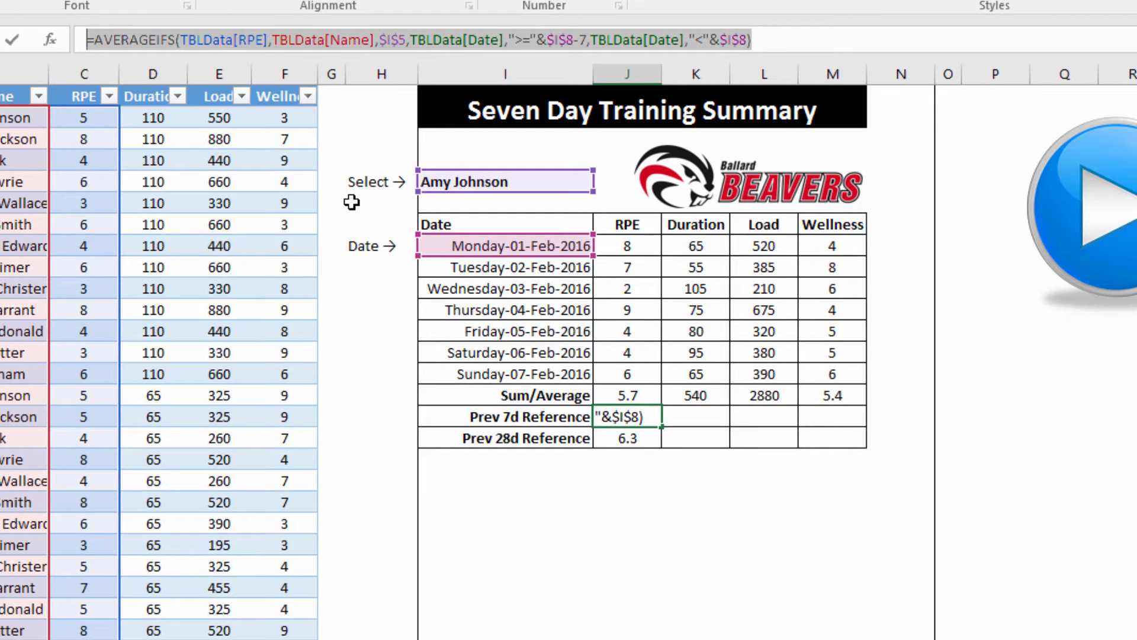
pyautogui.press('Escape')
pyautogui.click(838, 419)
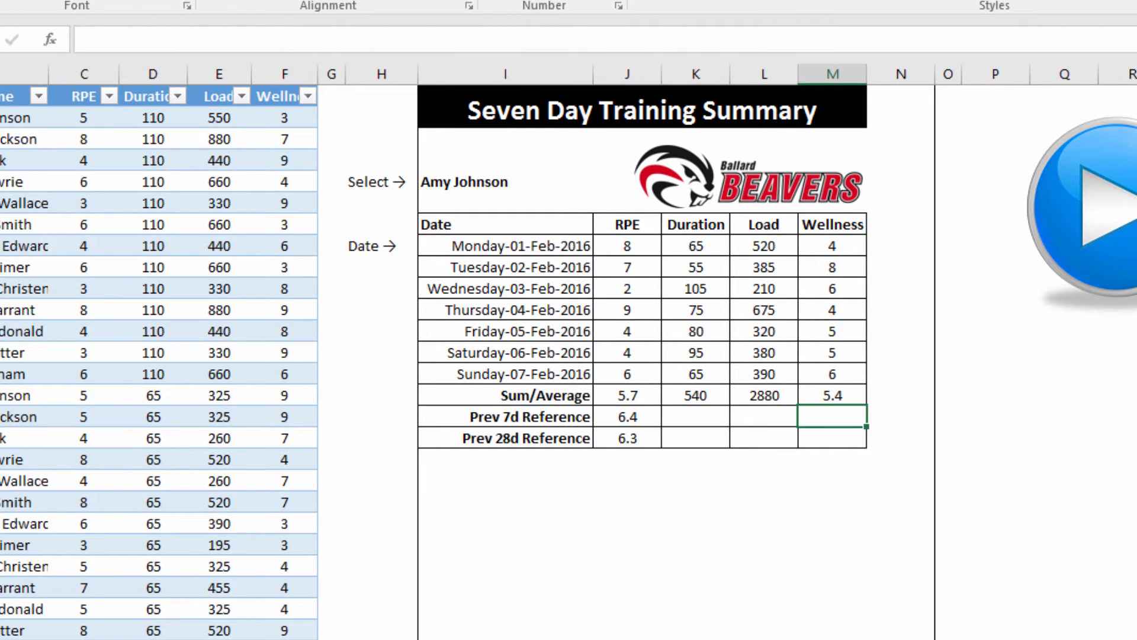
# Paste the formula into Wellness Prev 7d, swapping RPE for Wellness Score, giving 5.4
pyautogui.click(129, 41)
pyautogui.hotkey('ctrl', 'v')
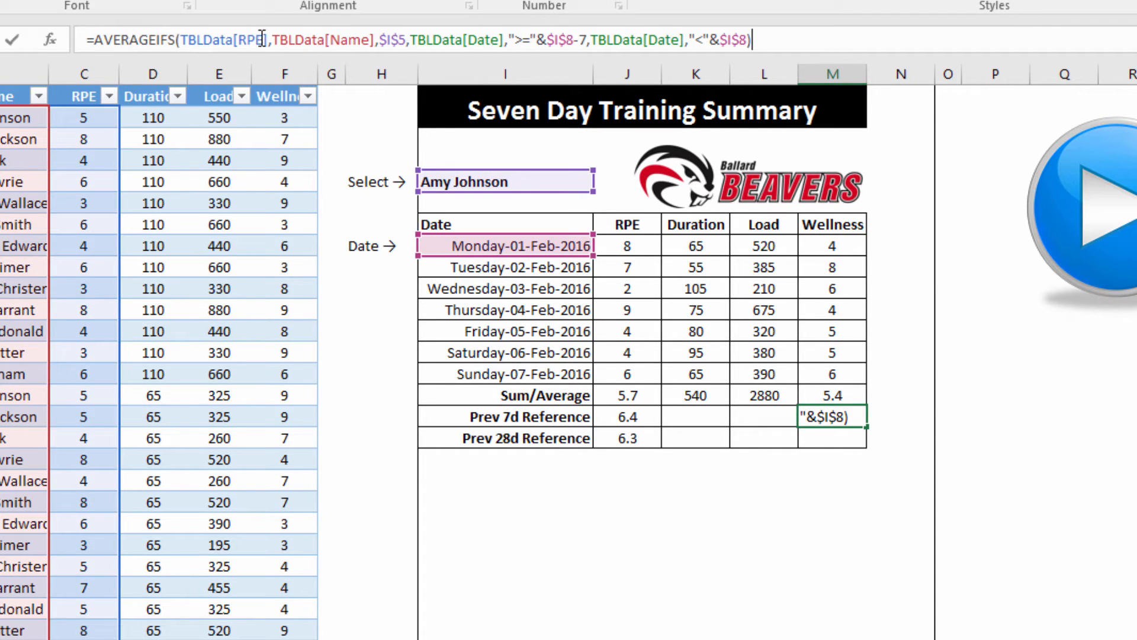
pyautogui.moveTo(264, 39); pyautogui.dragTo(239, 39)
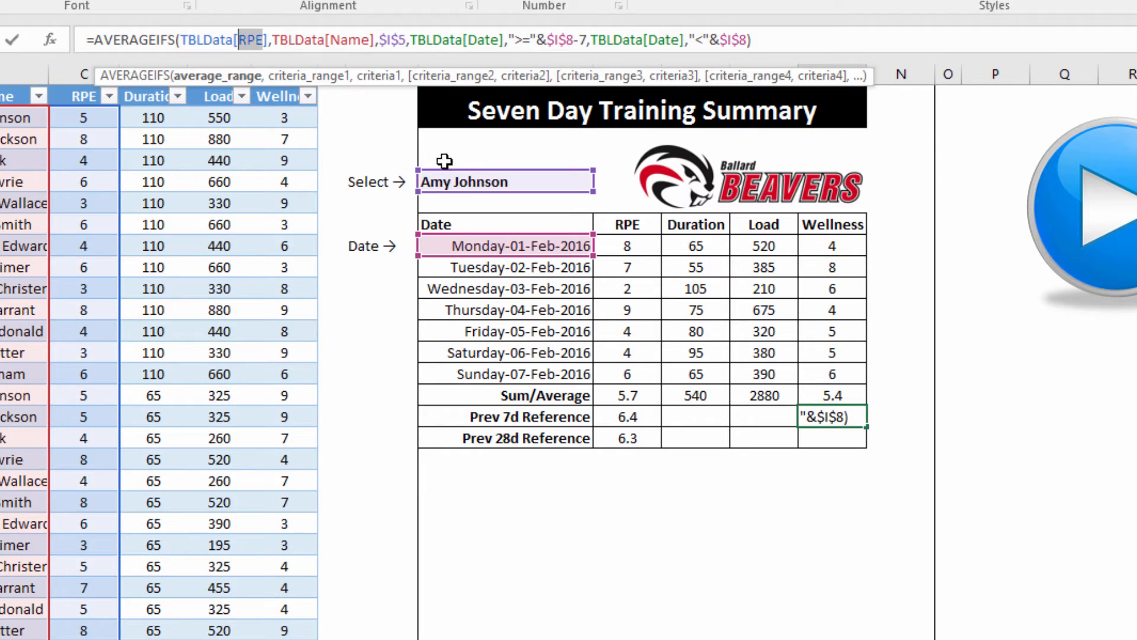
pyautogui.write('we')
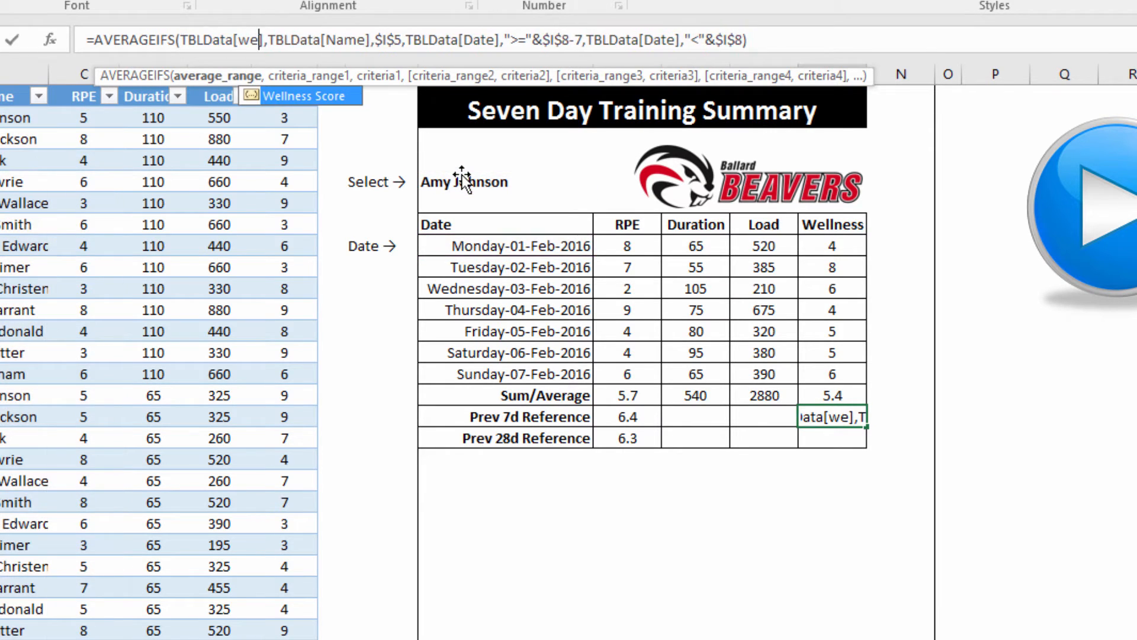
pyautogui.press('Tab')
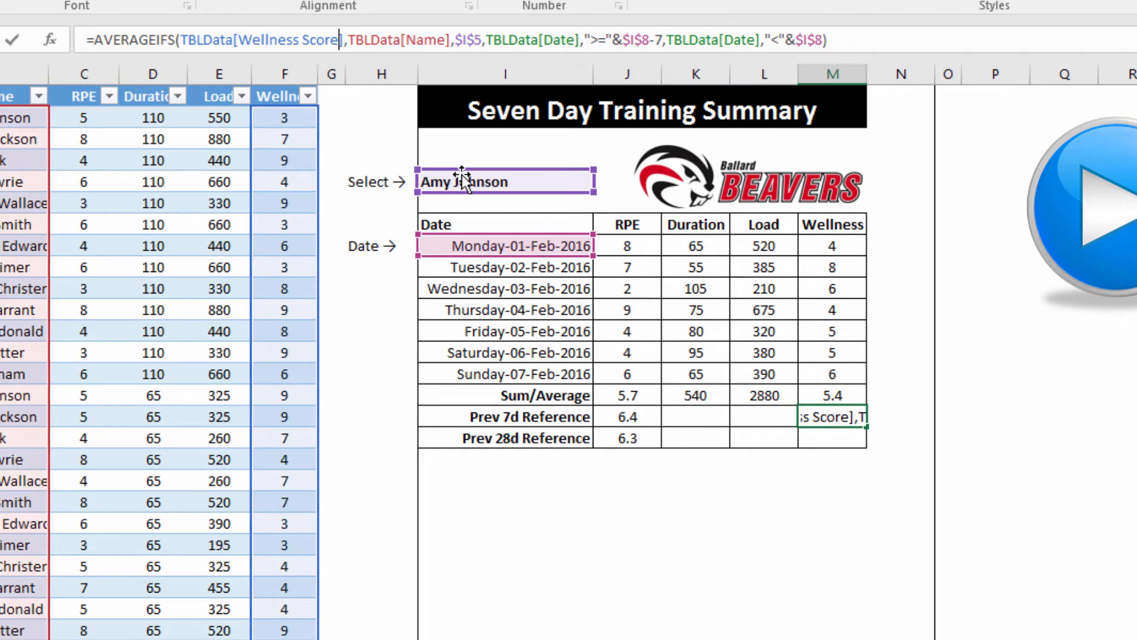
pyautogui.press('Return')
# Fill the Wellness formula down to Prev 28d and change -7 to -28, giving 5.8
pyautogui.click(829, 416)
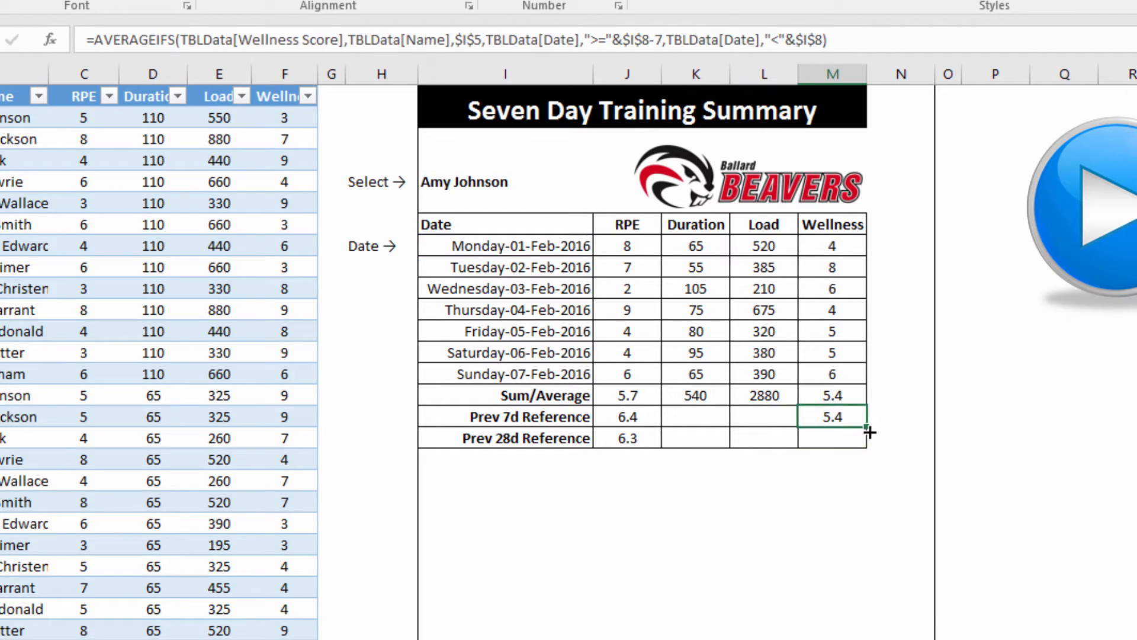
pyautogui.moveTo(866, 428); pyautogui.dragTo(856, 438)
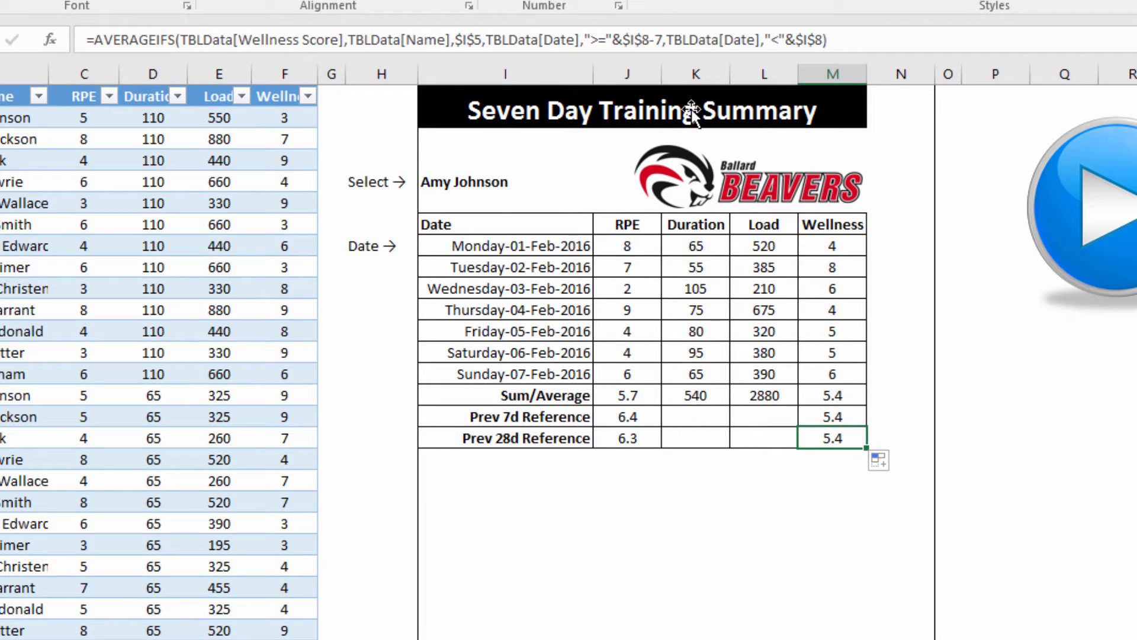
pyautogui.click(655, 40)
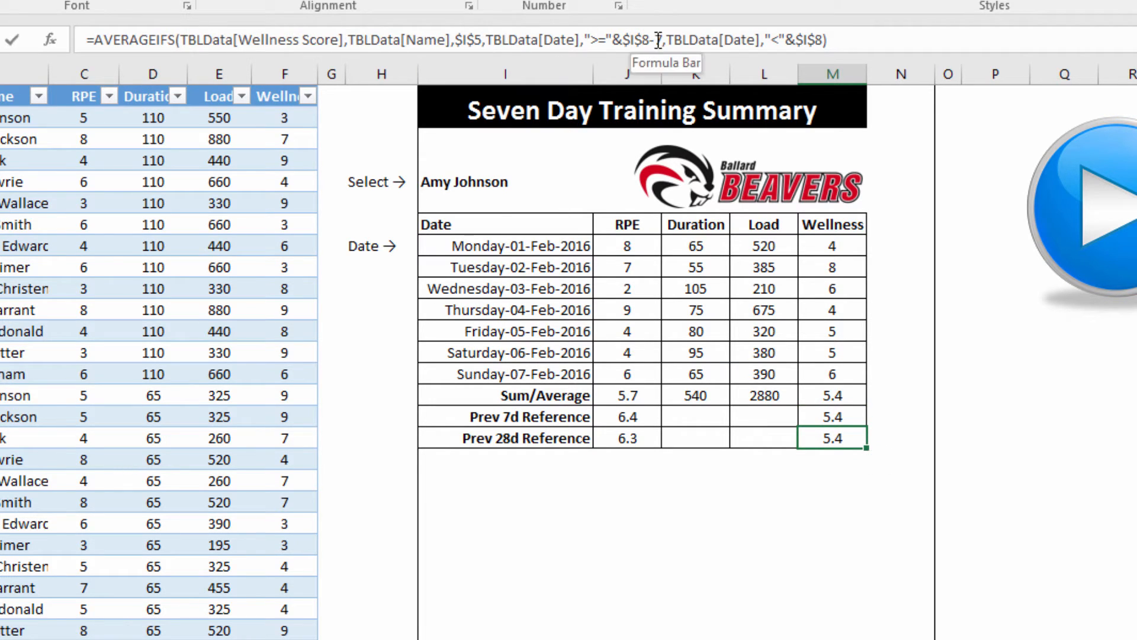
pyautogui.press('Delete')
pyautogui.write('28')
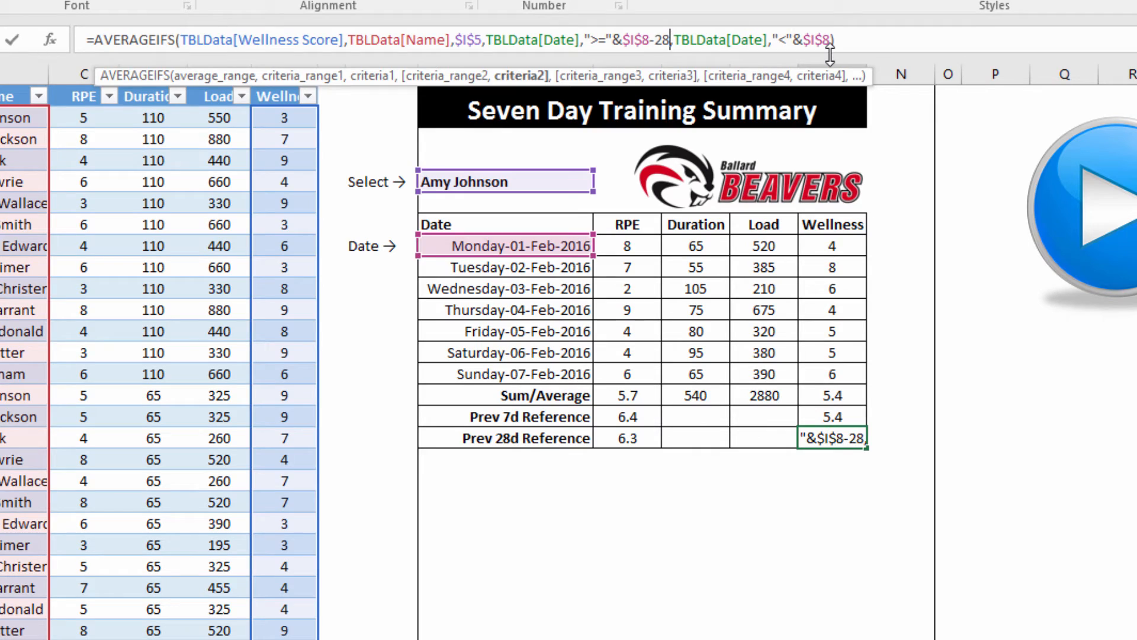
pyautogui.press('Return')
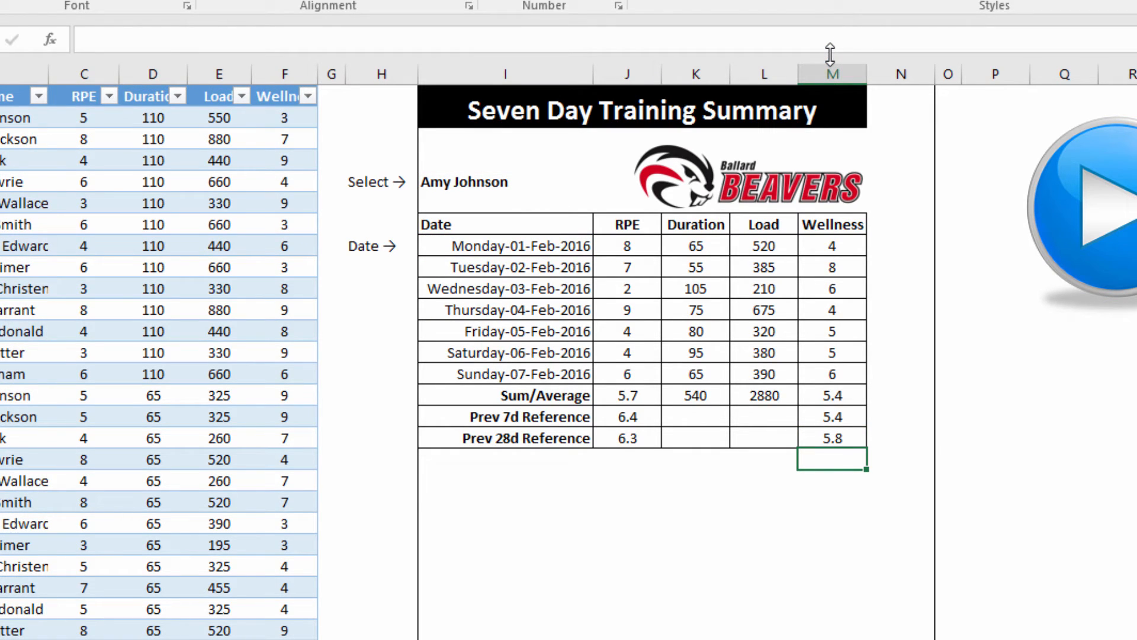
# Paste the 7-day RPE formula into Duration and Load Prev 7d cells, showing 6 and 6.428571
pyautogui.click(631, 418)
pyautogui.moveTo(809, 43); pyautogui.dragTo(84, 41)
pyautogui.hotkey('ctrl', 'c')
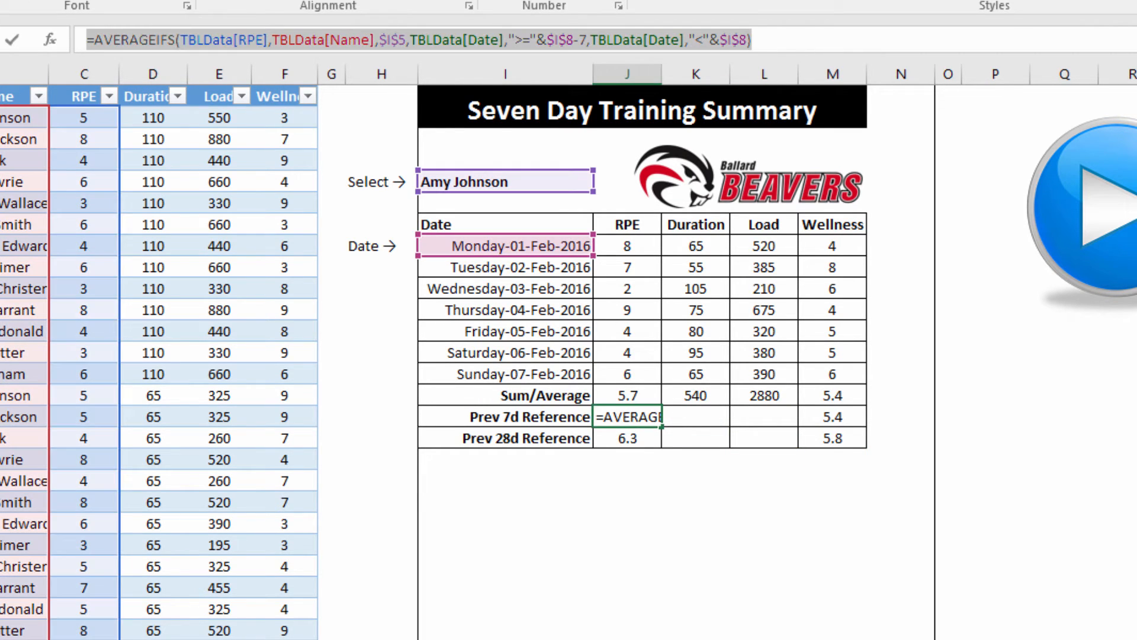
pyautogui.press('Escape')
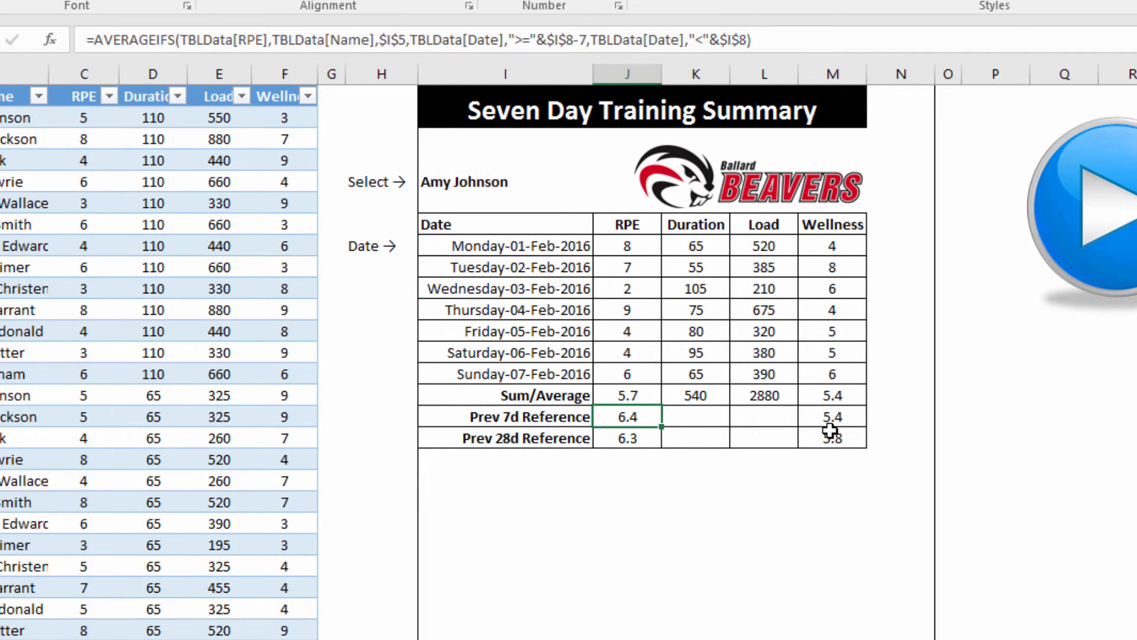
pyautogui.click(708, 414)
pyautogui.click(159, 45)
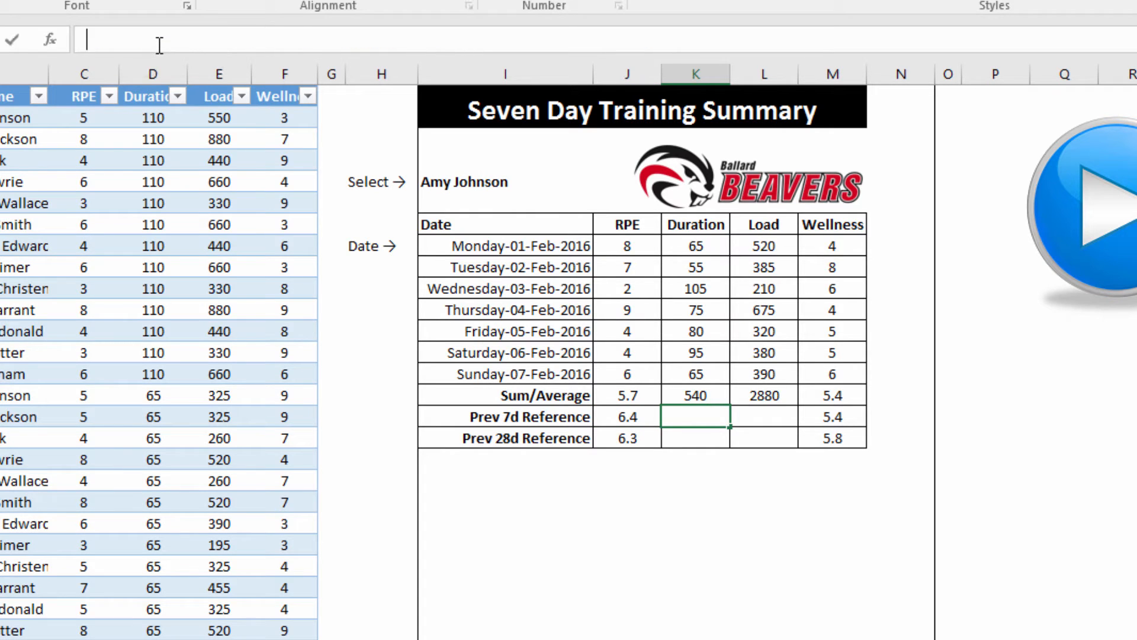
pyautogui.hotkey('ctrl', 'v')
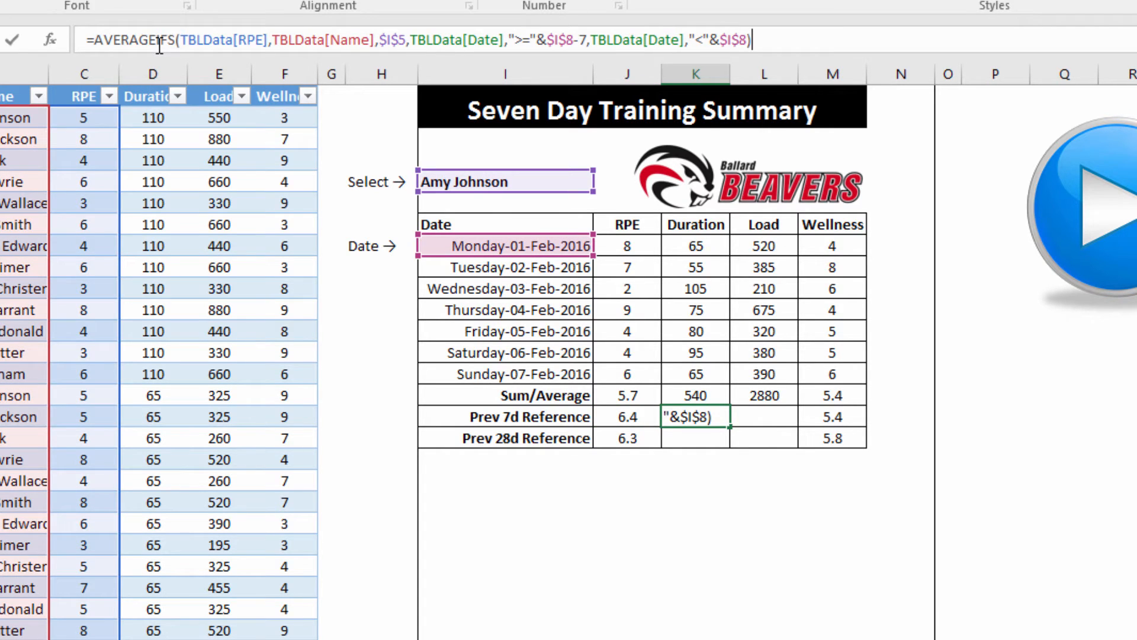
pyautogui.press('Return')
pyautogui.click(754, 414)
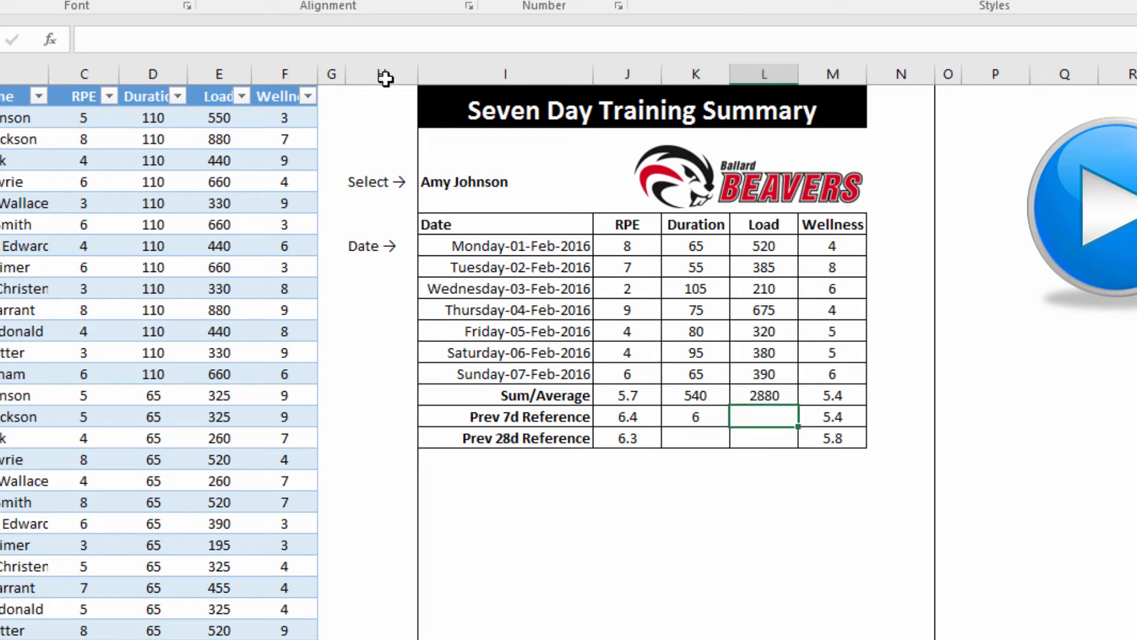
pyautogui.click(159, 33)
pyautogui.write('=AVERAGEIFS(TBLData[RPE],TBLData[Name],$I$5,TBLData[Date],">="&$I$6-7,TBLData[Date],"<"&$I$6)')
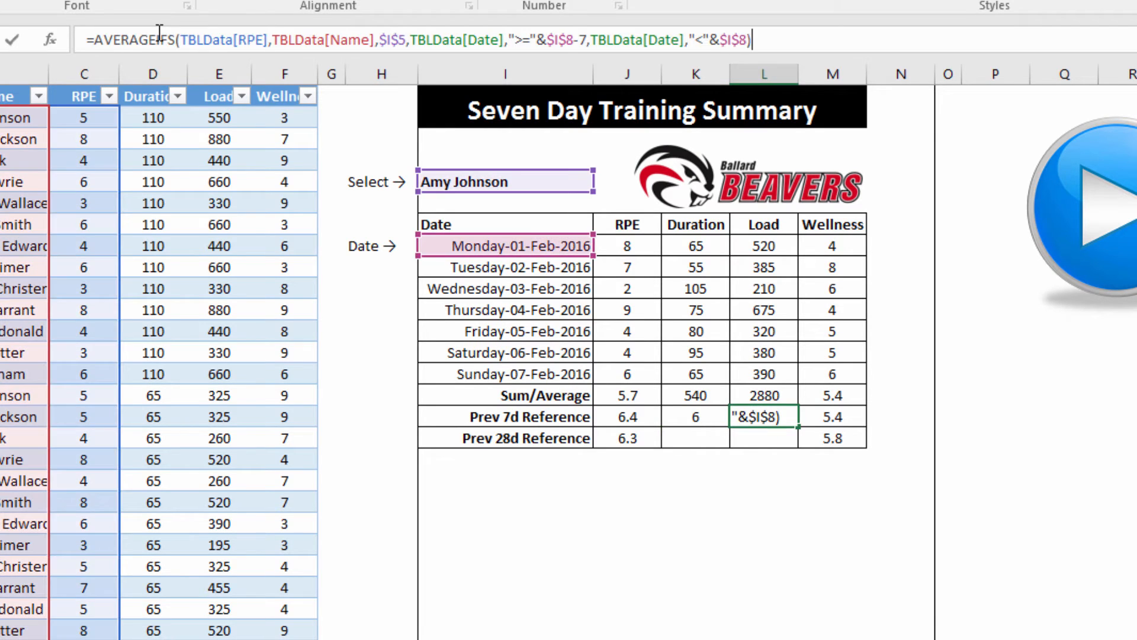
pyautogui.press('Return')
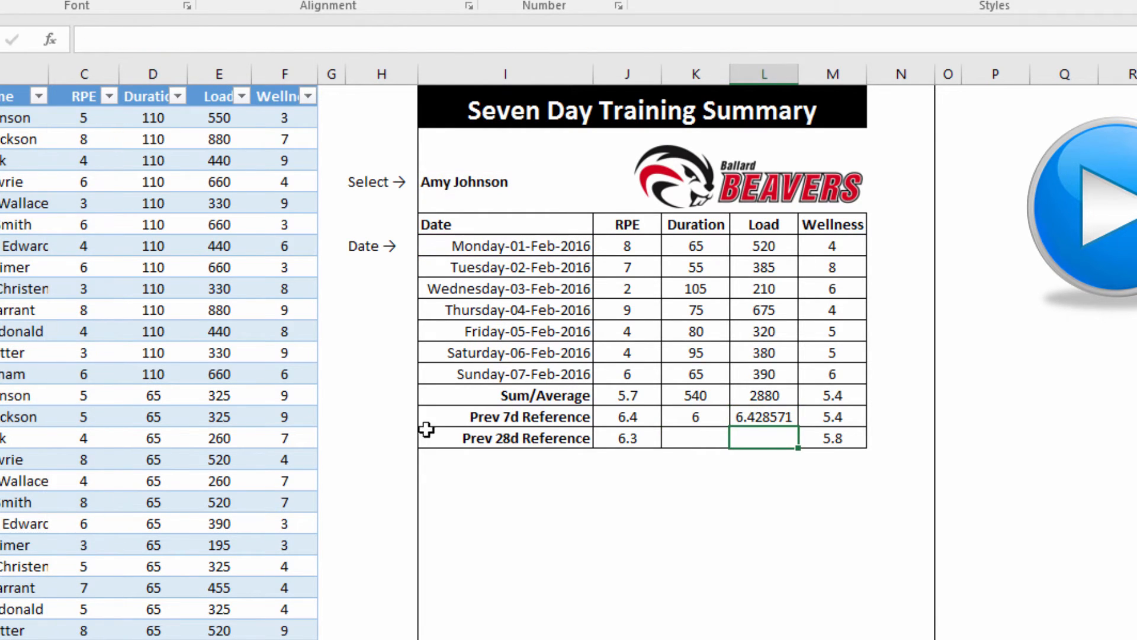
pyautogui.click(723, 415)
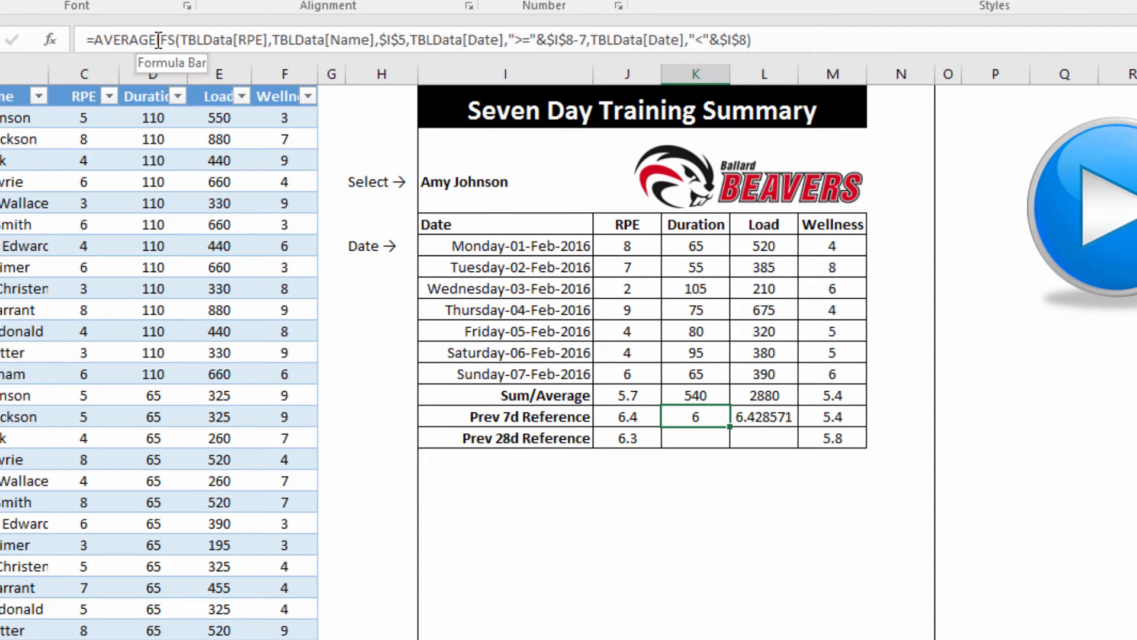
# Turn the Duration Prev 7d formula into SUMIFS over TBLData[Duration], giving 560
pyautogui.moveTo(156, 40); pyautogui.dragTo(93, 39)
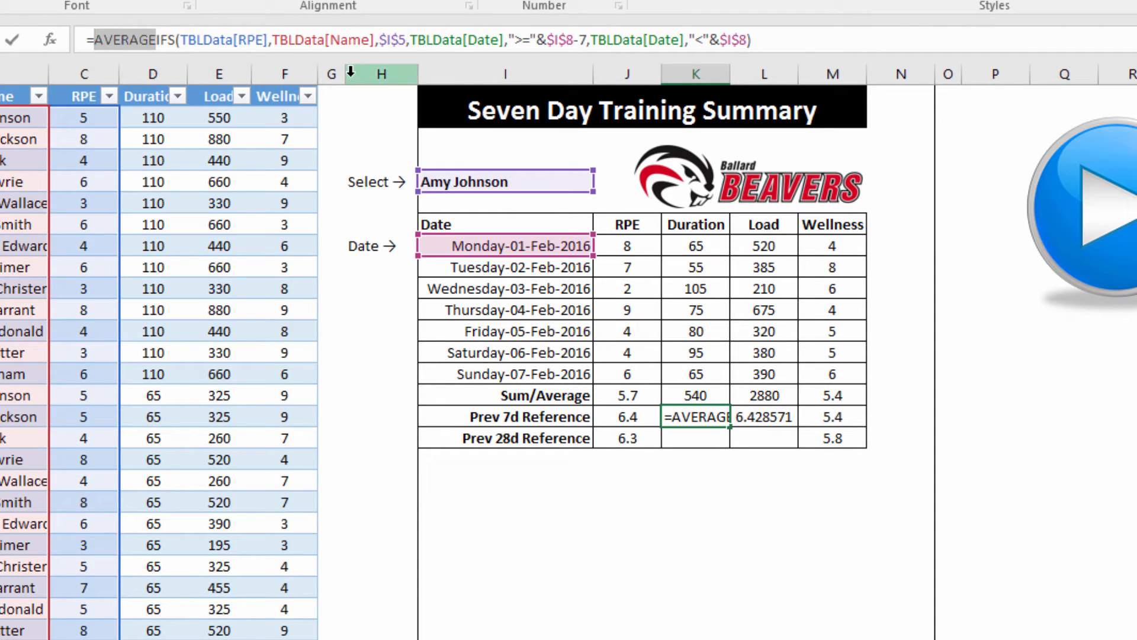
pyautogui.write('sum')
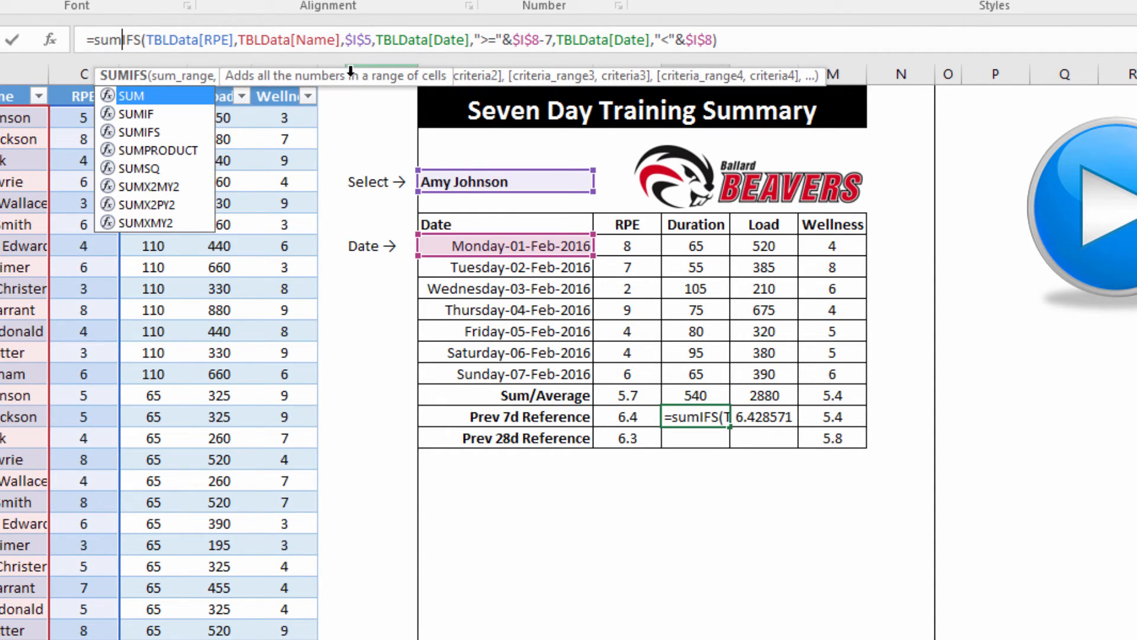
pyautogui.click(229, 39)
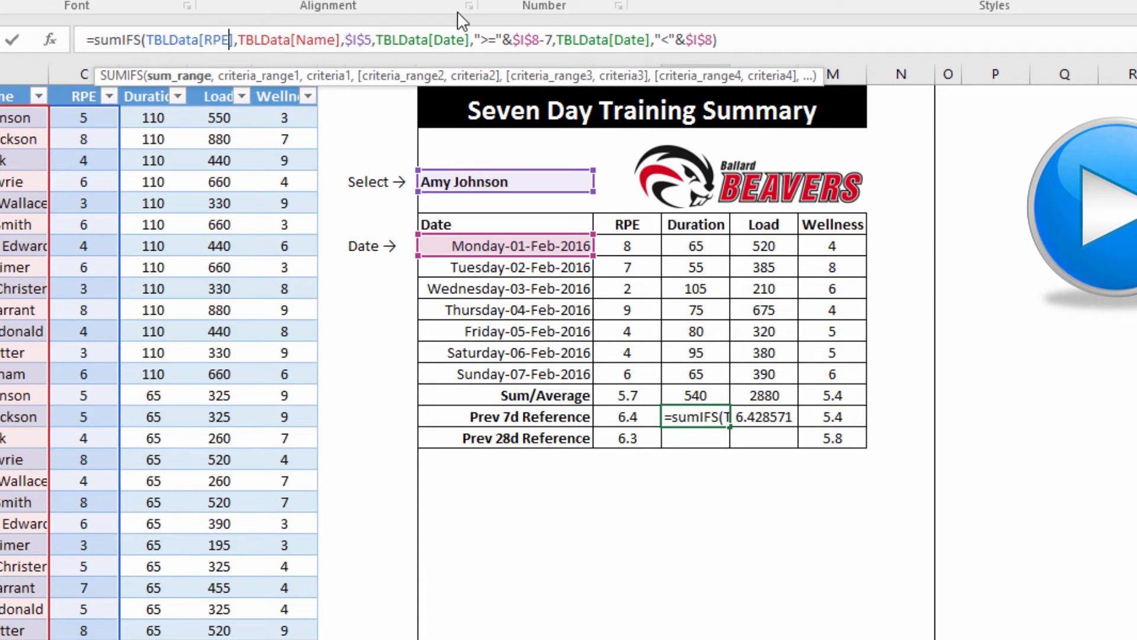
pyautogui.press('BackSpace')
pyautogui.press('BackSpace')
pyautogui.press('BackSpace')
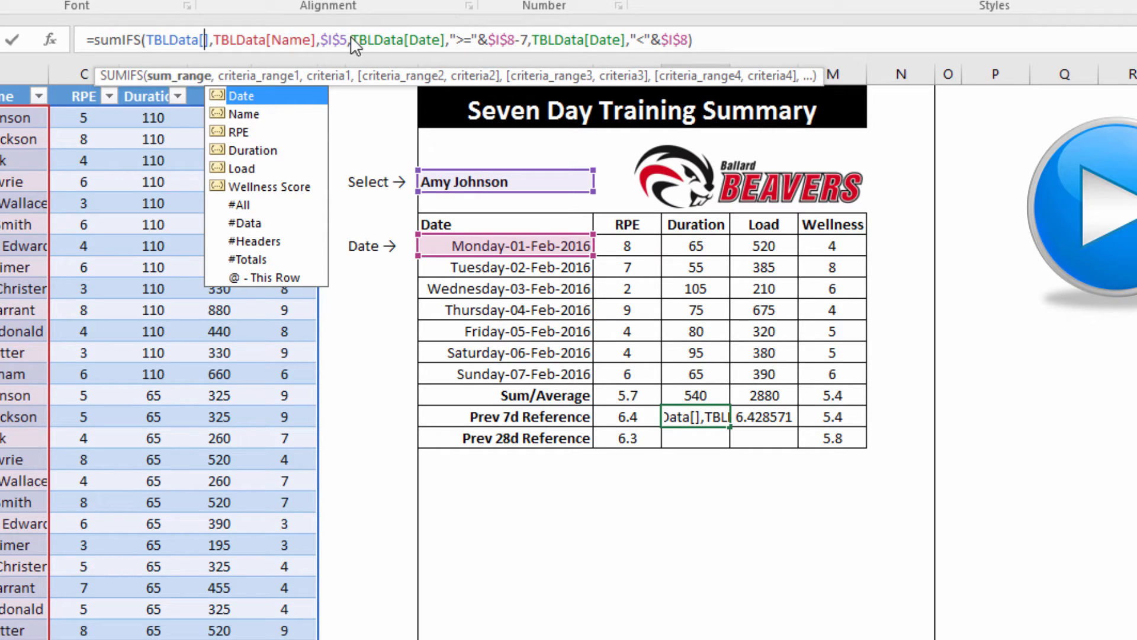
pyautogui.doubleClick(223, 151)
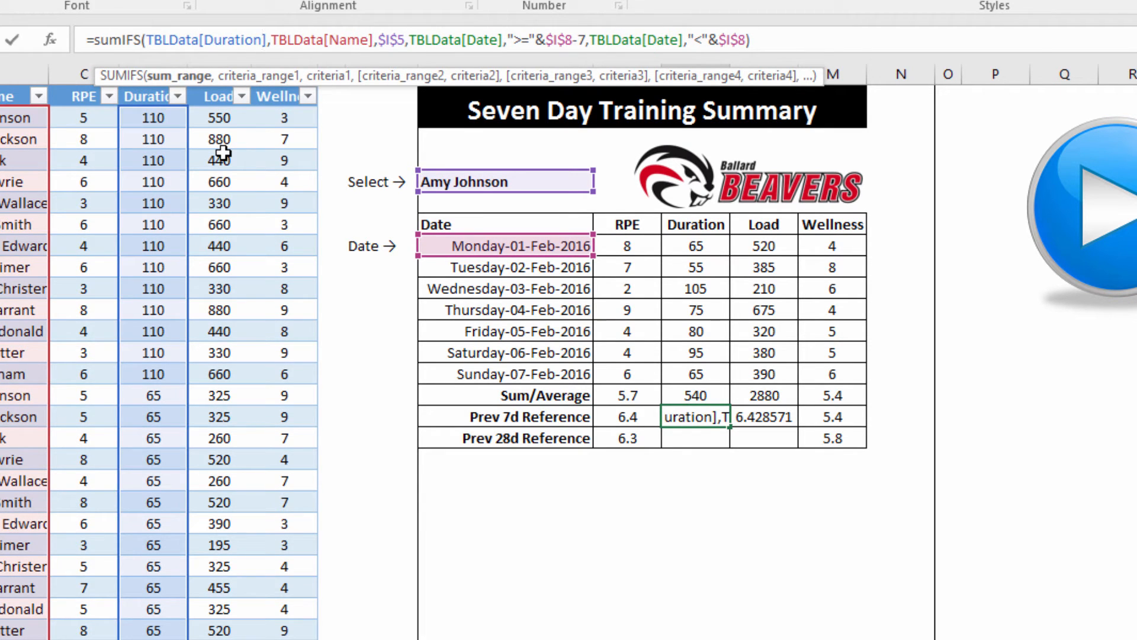
pyautogui.press('Return')
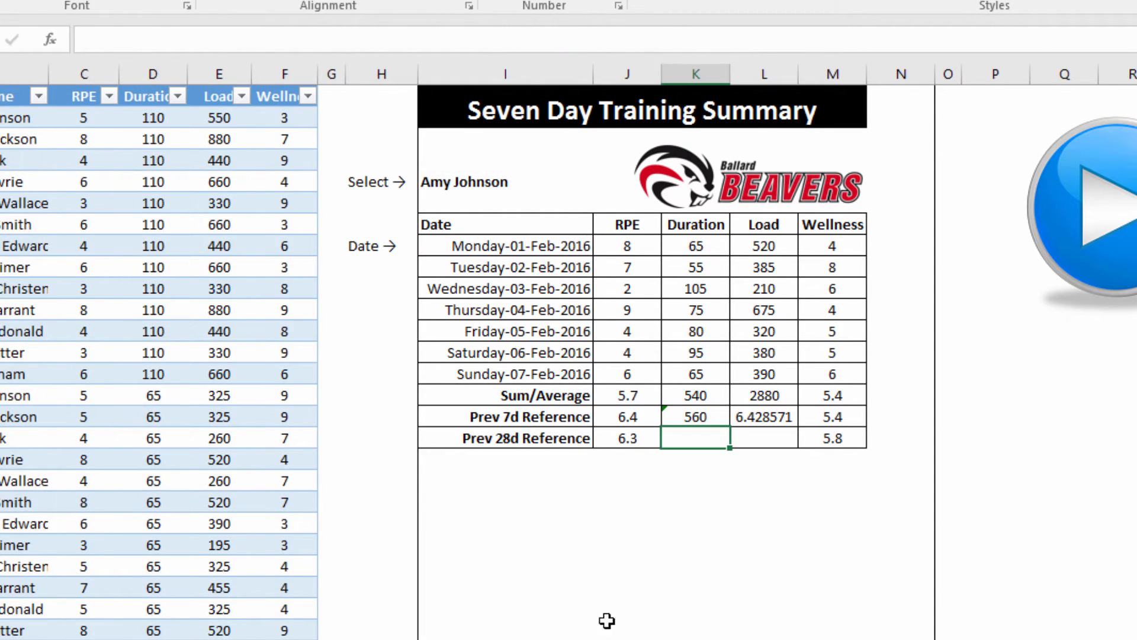
# Turn the Load Prev 7d formula into SUMIFS over TBLData[Load], giving 3560
pyautogui.click(761, 413)
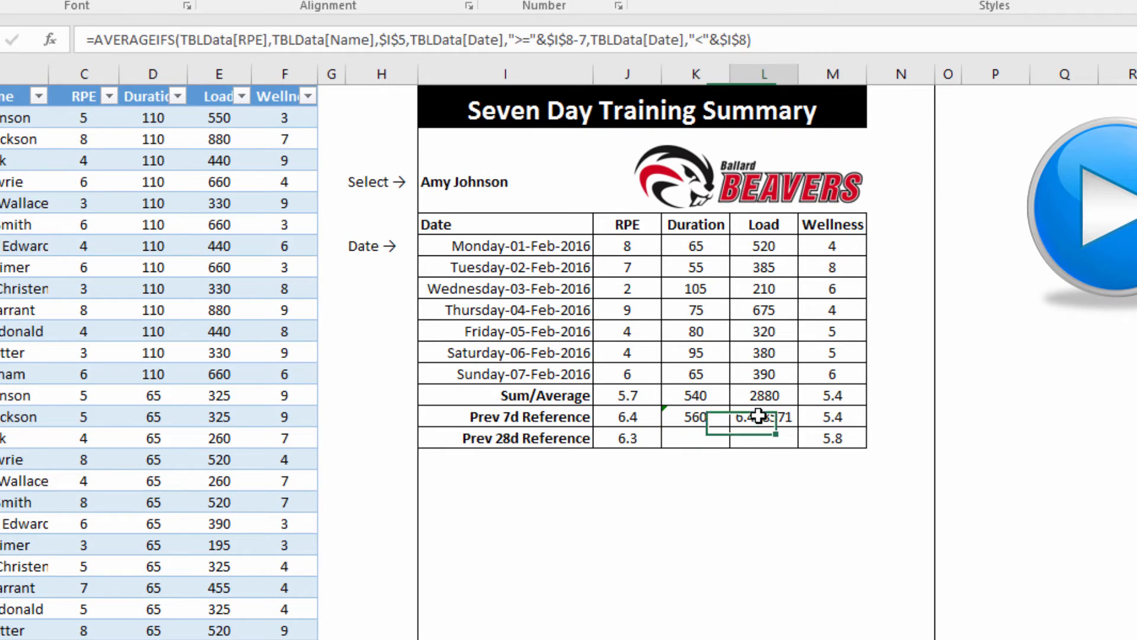
pyautogui.click(157, 40)
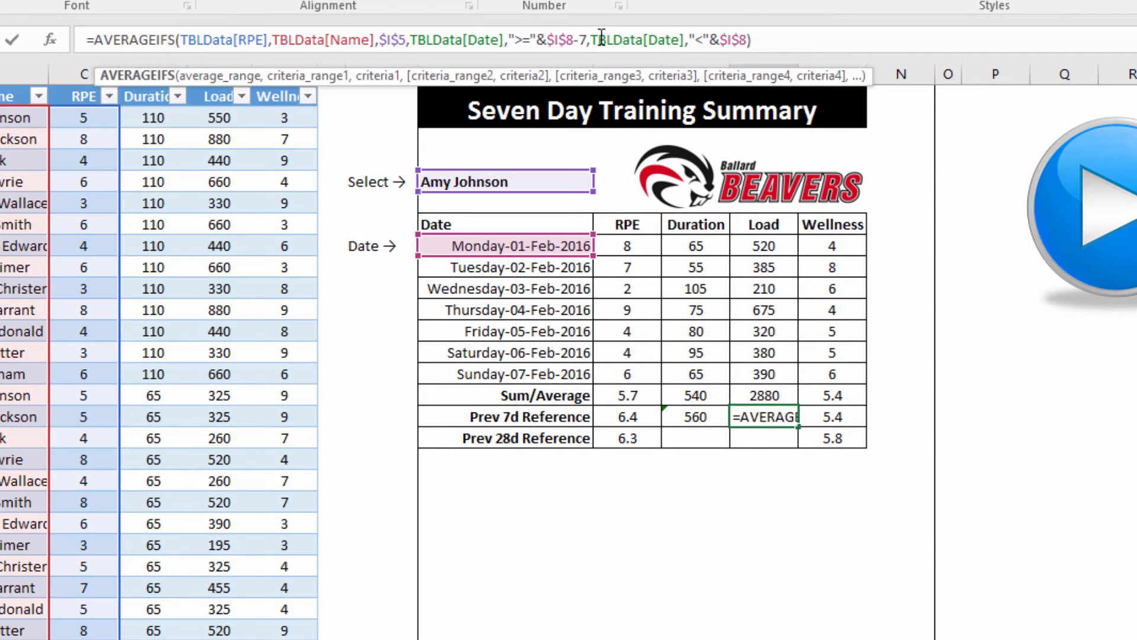
pyautogui.press('BackSpace')
pyautogui.press('BackSpace')
pyautogui.press('BackSpace')
pyautogui.press('BackSpace')
pyautogui.press('BackSpace')
pyautogui.press('BackSpace')
pyautogui.press('BackSpace')
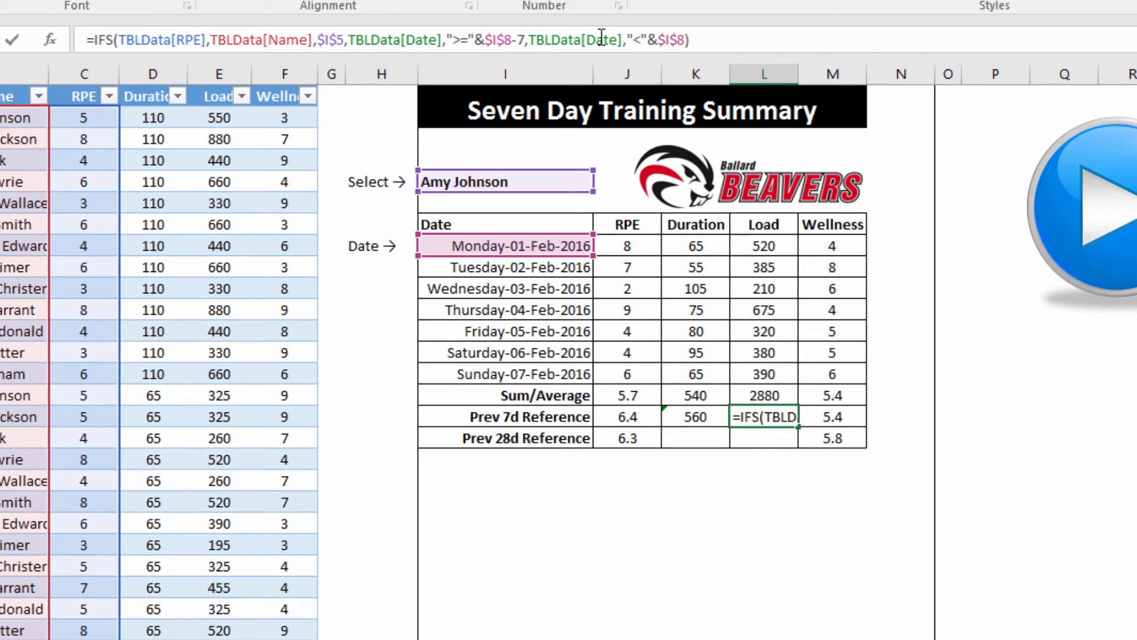
pyautogui.write('sum')
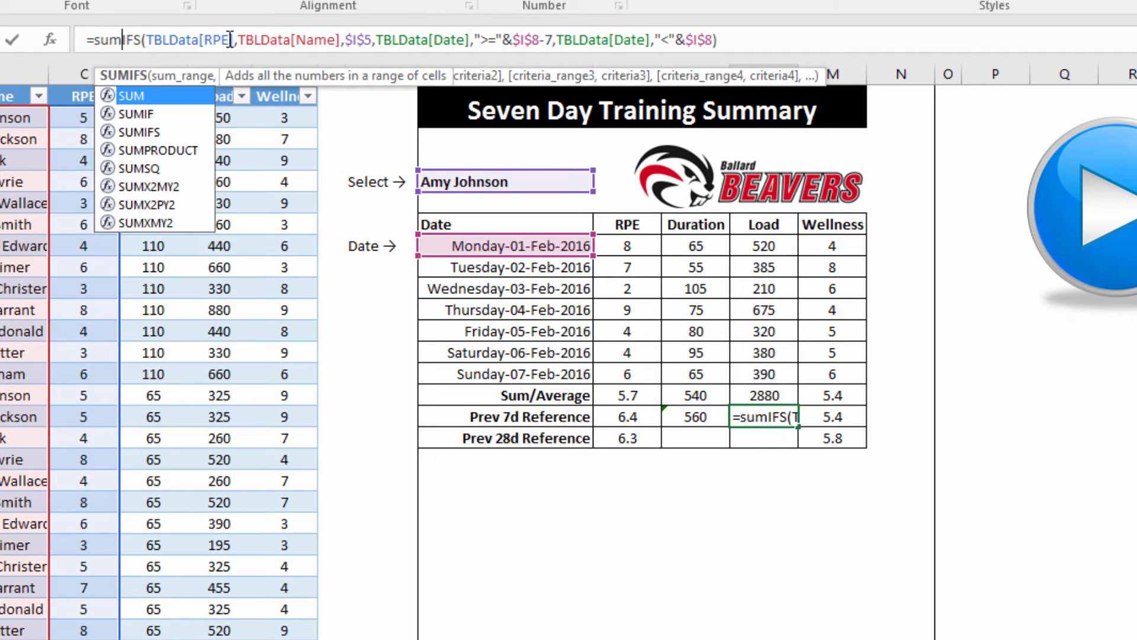
pyautogui.click(231, 40)
pyautogui.press('BackSpace')
pyautogui.press('BackSpace')
pyautogui.press('BackSpace')
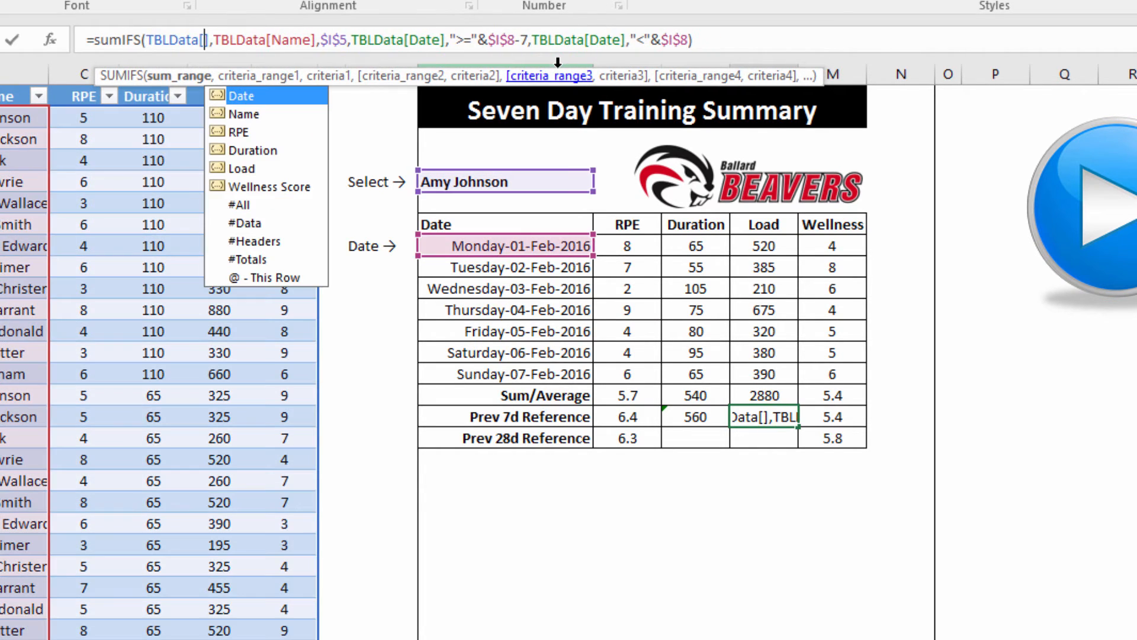
pyautogui.write('lo')
pyautogui.press('Tab')
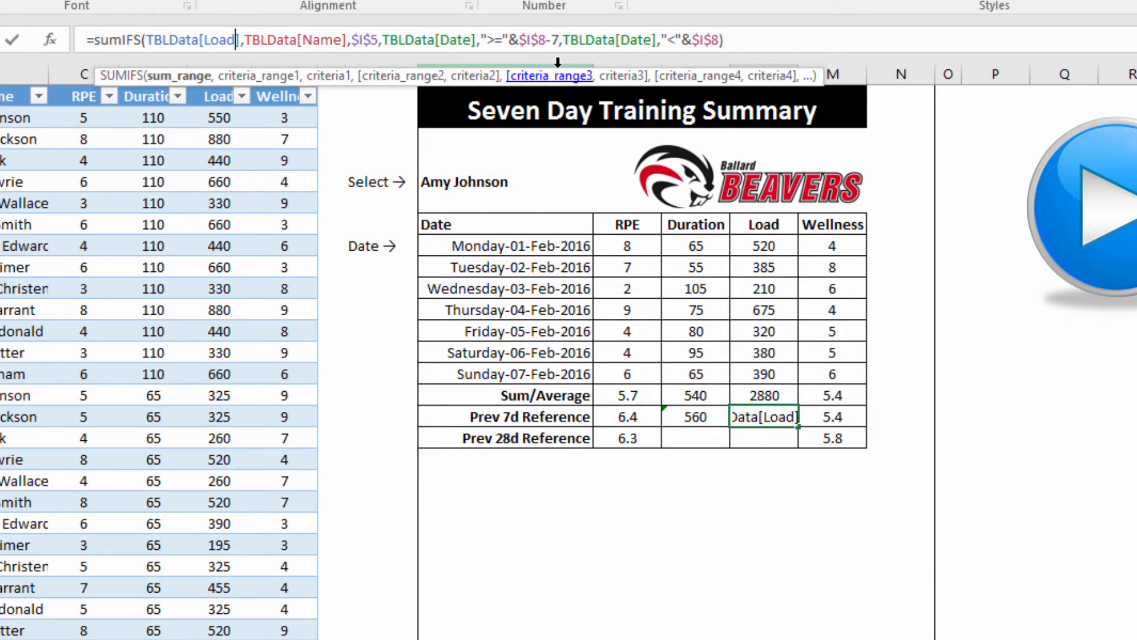
pyautogui.press('Return')
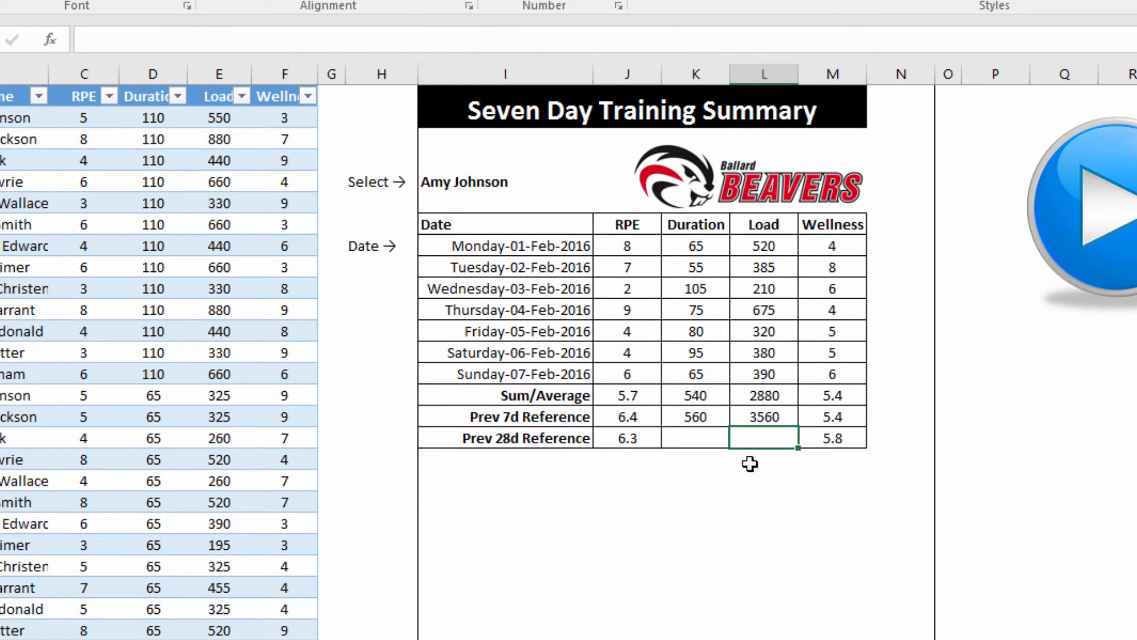
# Fill the Duration and Load sums down to Prev 28d and change -7 to -28
pyautogui.moveTo(718, 422); pyautogui.dragTo(797, 443)
pyautogui.click(690, 439)
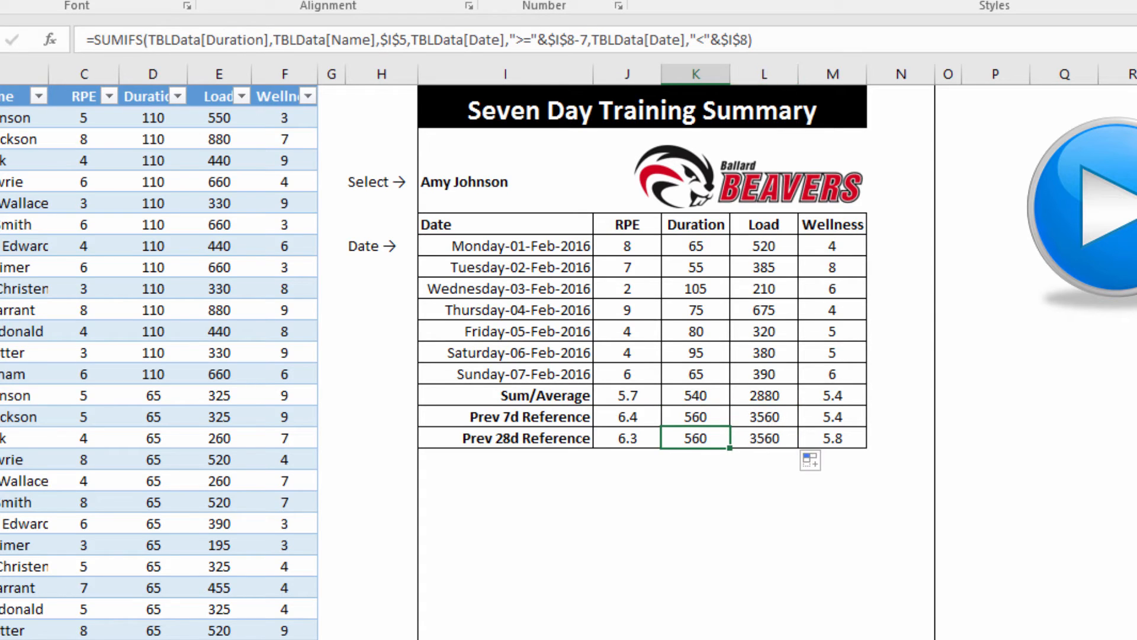
pyautogui.click(587, 40)
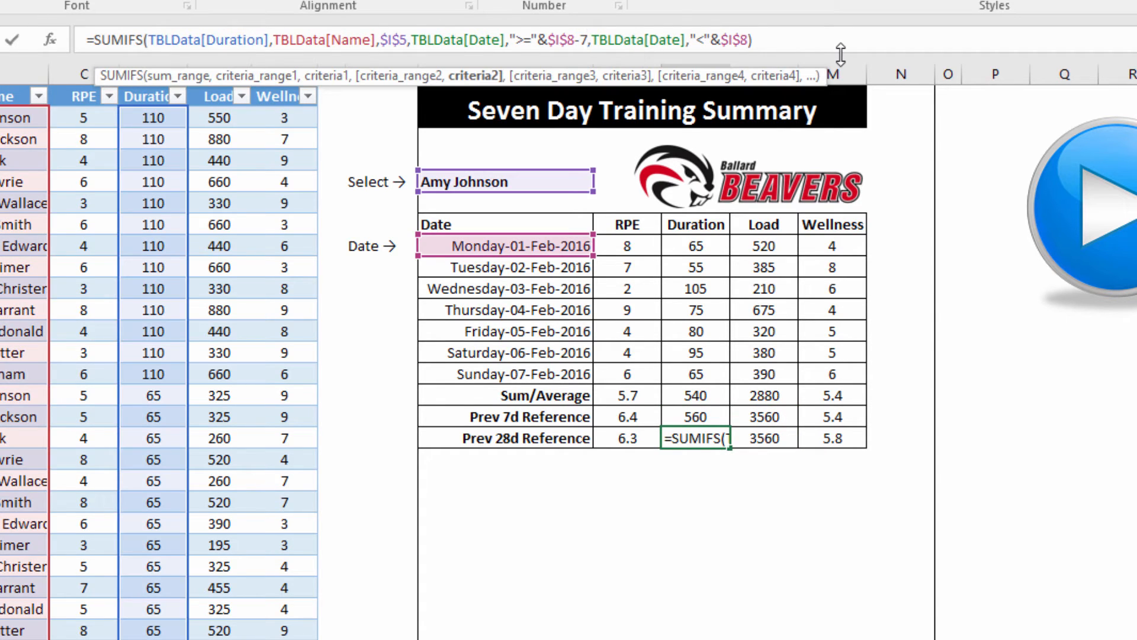
pyautogui.press('BackSpace')
pyautogui.write('28')
pyautogui.press('Return')
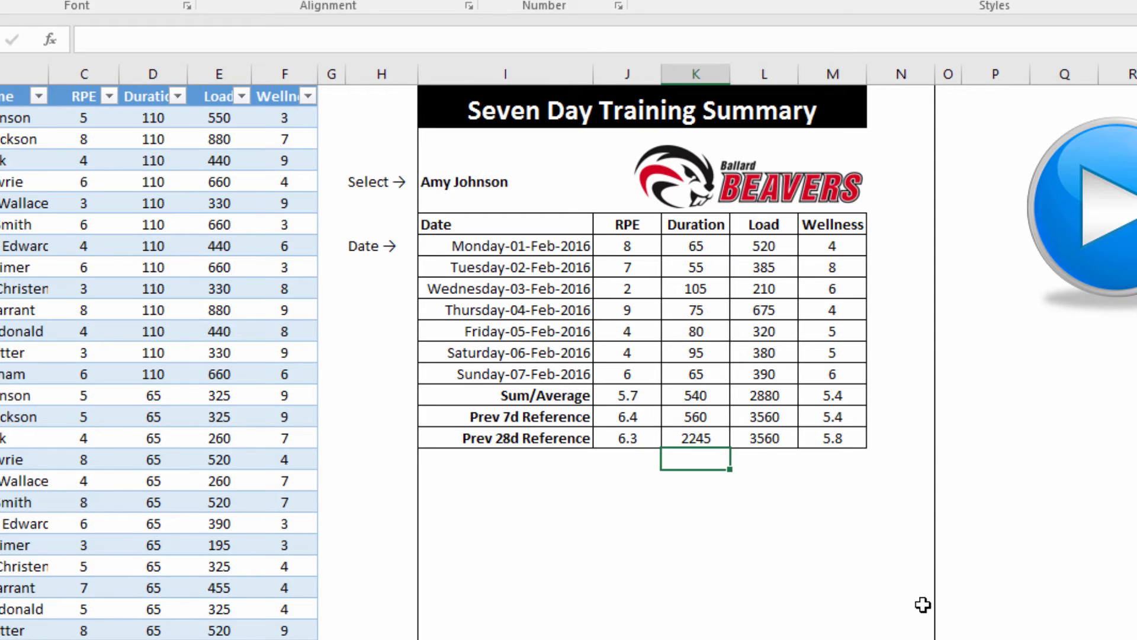
pyautogui.click(785, 440)
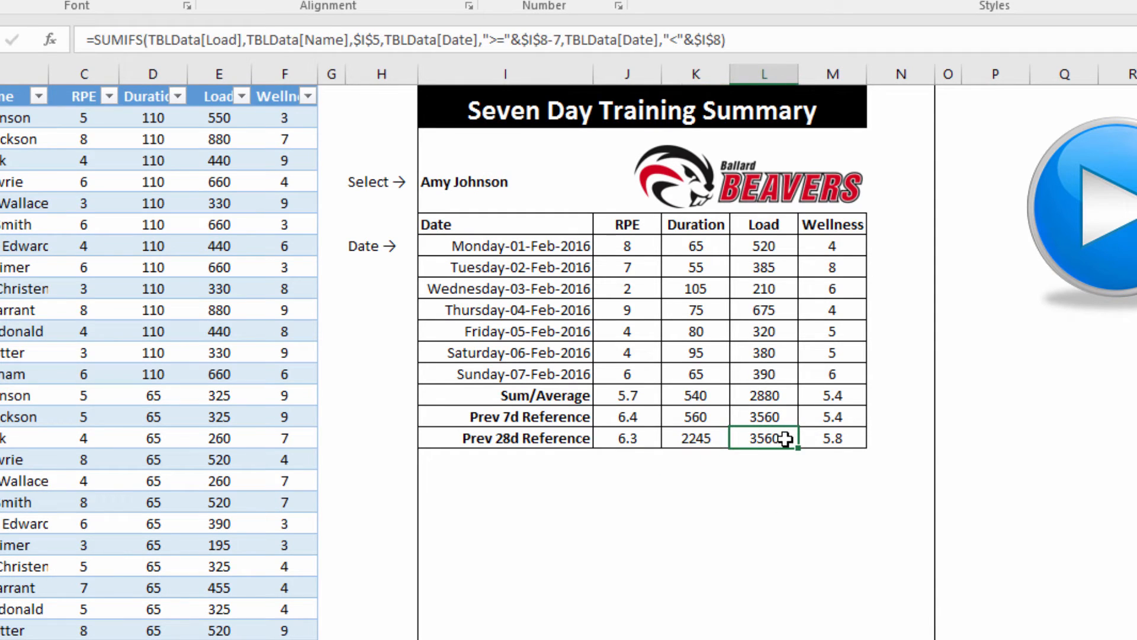
pyautogui.click(566, 41)
pyautogui.press('BackSpace')
pyautogui.write('2')
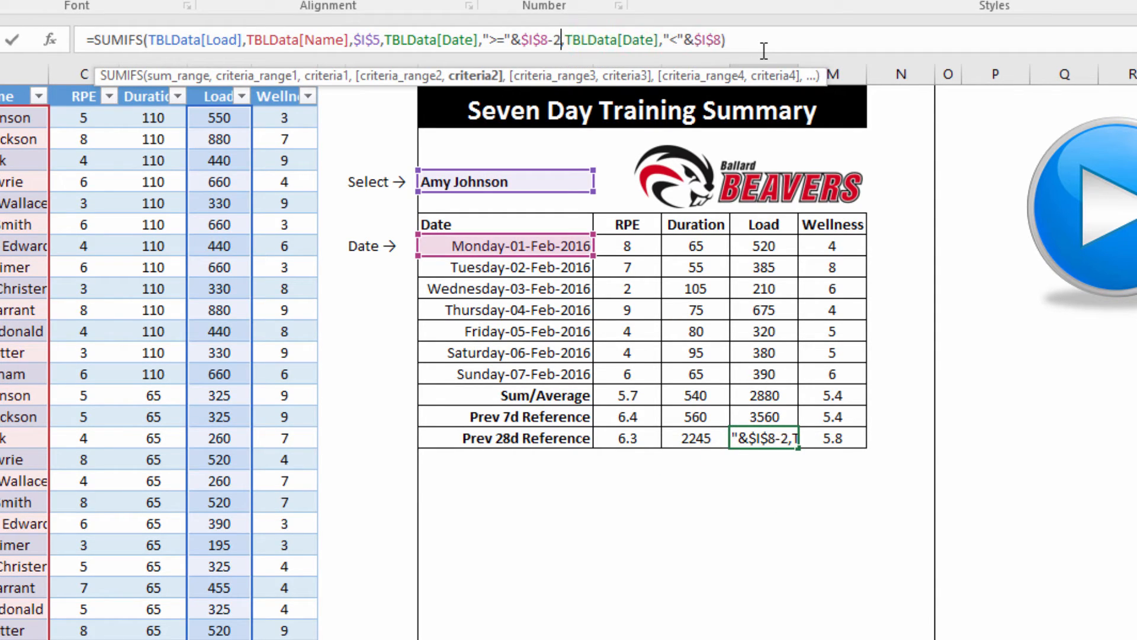
pyautogui.write('8')
pyautogui.press('Return')
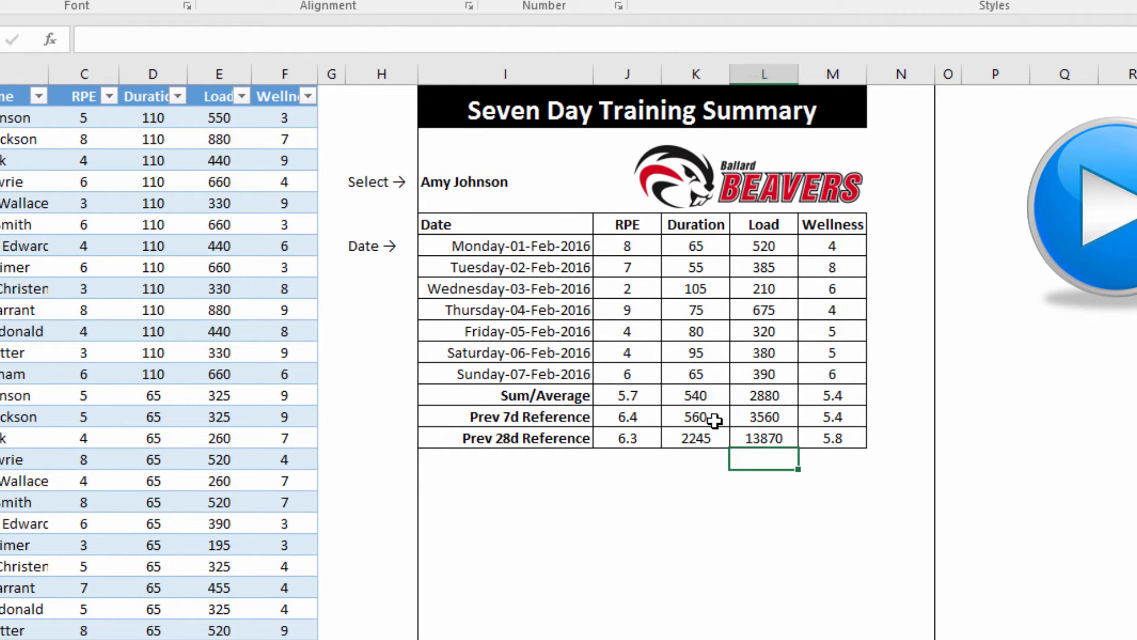
# Append /4 to both Prev 28d formulas for weekly averages 561 and 3467.5
pyautogui.click(705, 437)
pyautogui.click(811, 46)
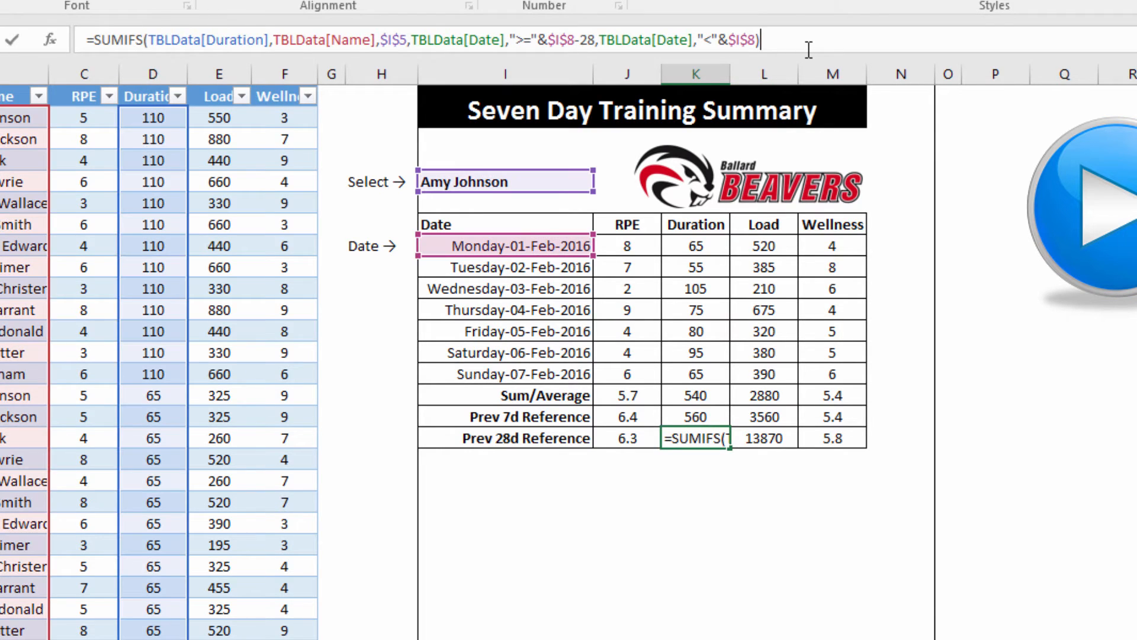
pyautogui.write('/4')
pyautogui.press('Return')
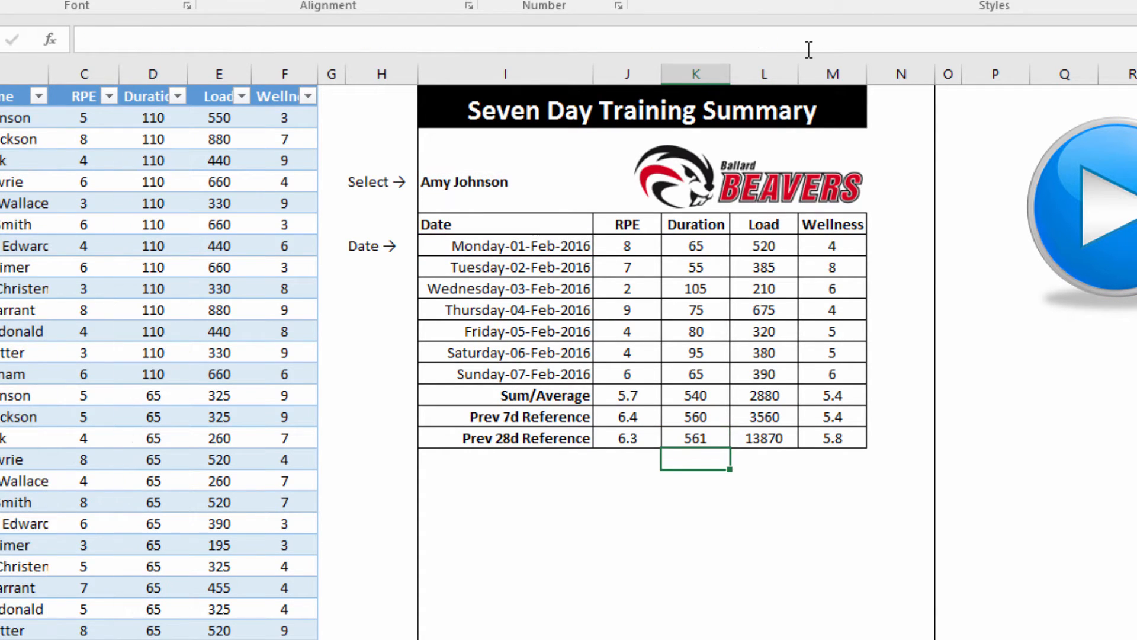
pyautogui.click(767, 440)
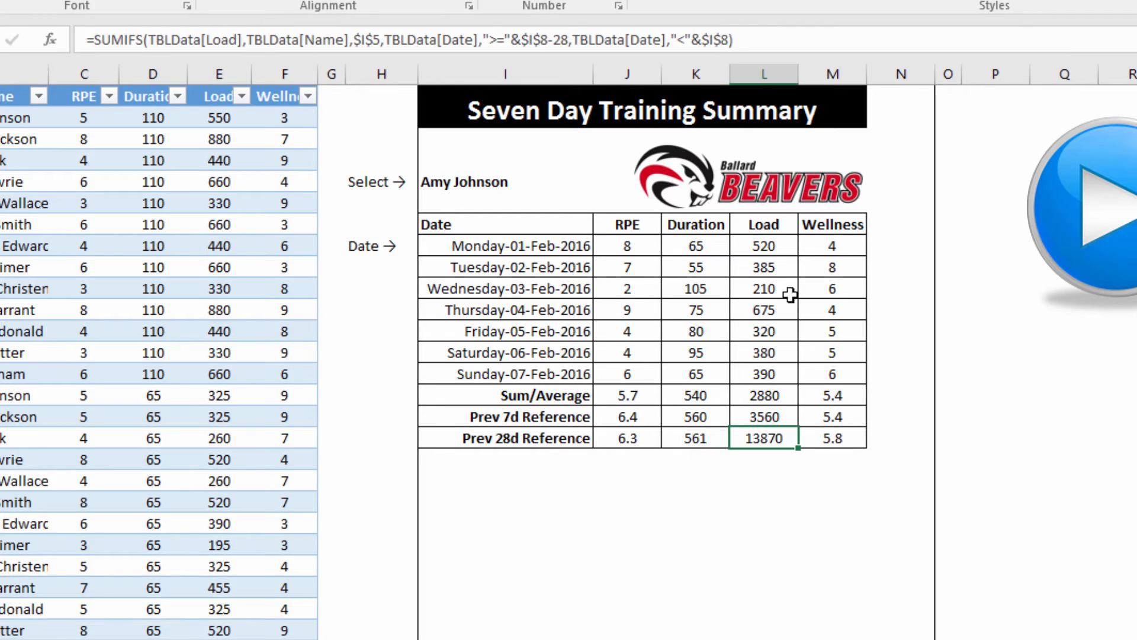
pyautogui.click(780, 37)
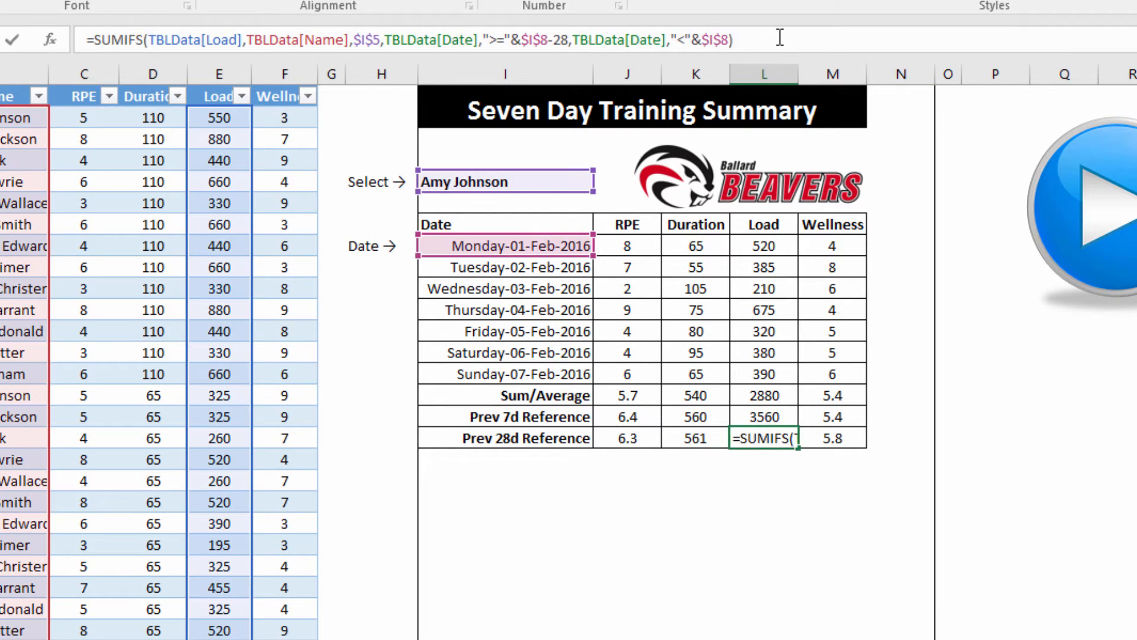
pyautogui.write('/4')
pyautogui.press('Return')
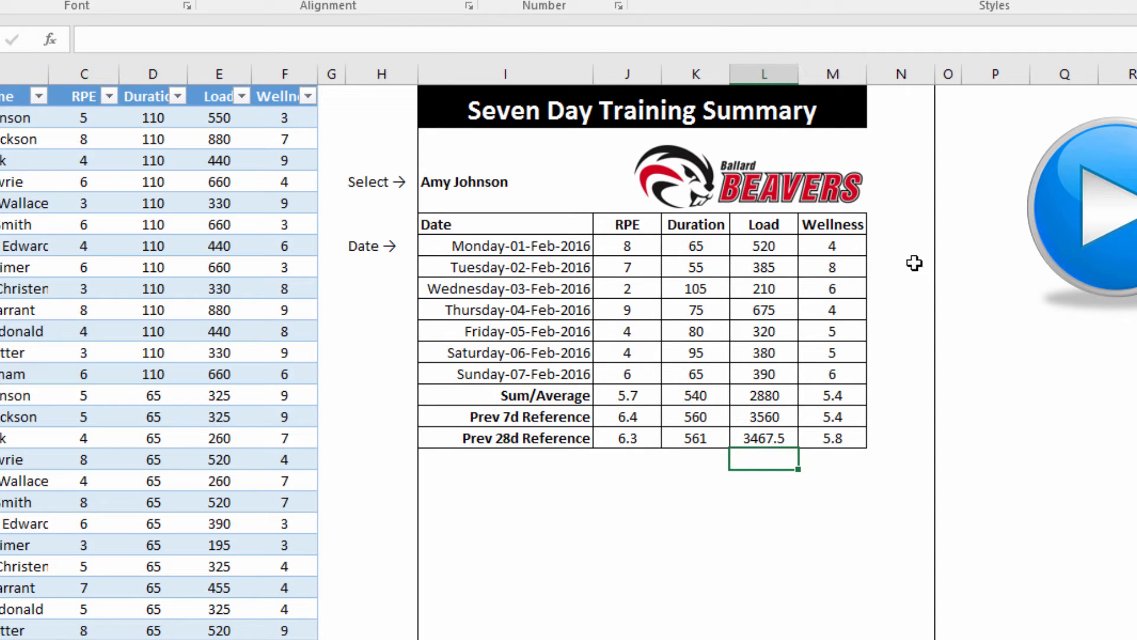
pyautogui.moveTo(562, 225); pyautogui.dragTo(616, 374)
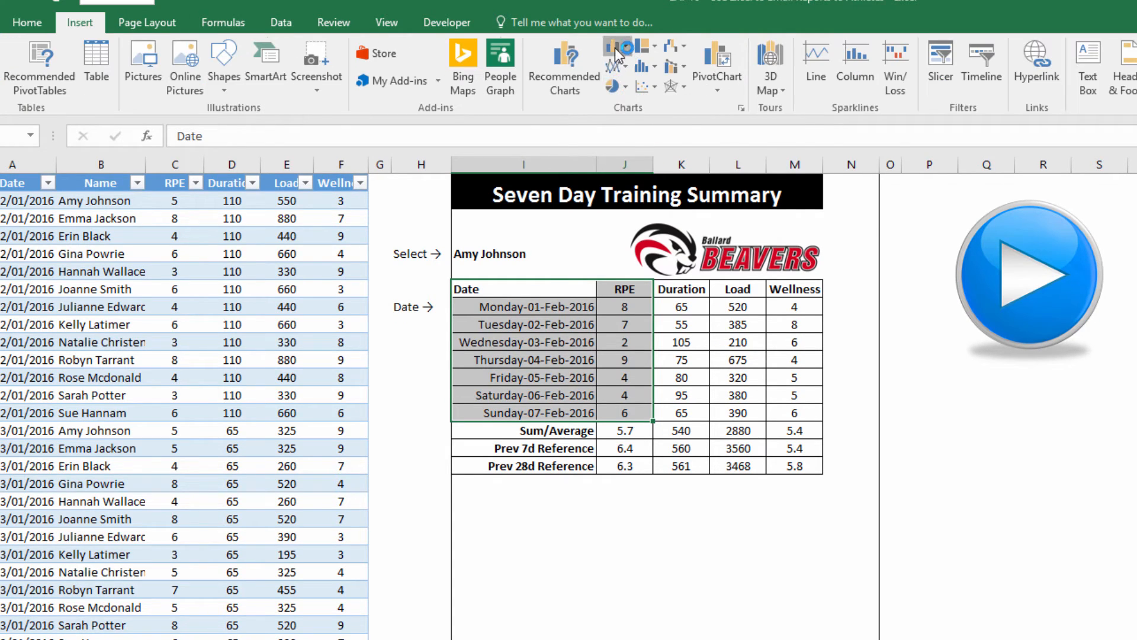
# Insert a clustered column chart below the table, resized, plotting Load for Monday–Sunday
pyautogui.click(617, 46)
pyautogui.click(622, 104)
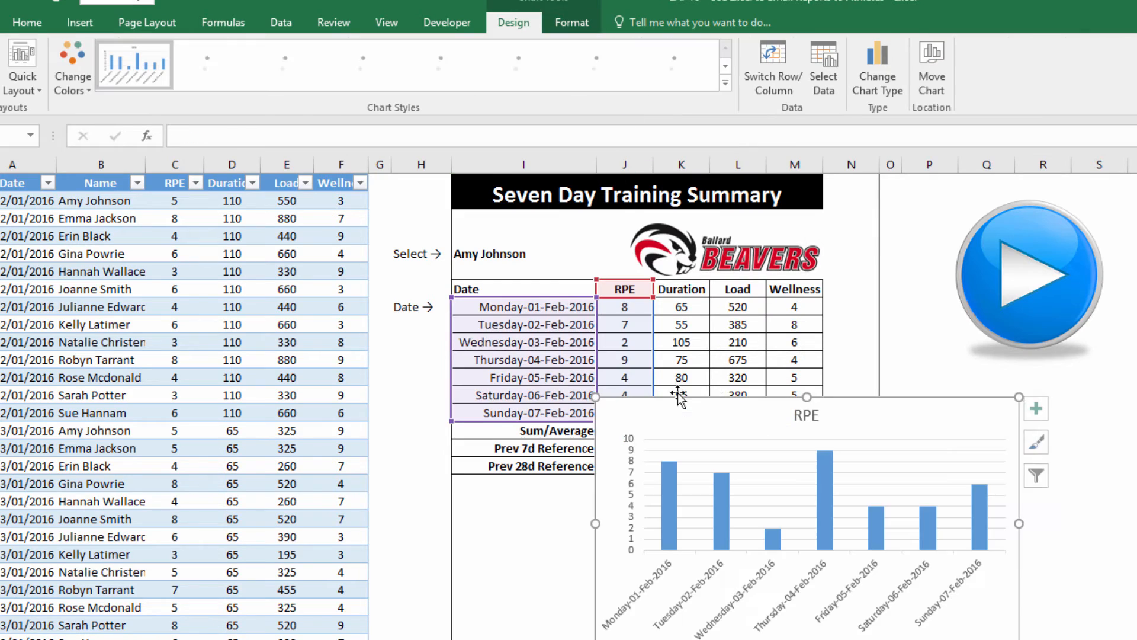
pyautogui.moveTo(679, 404); pyautogui.dragTo(536, 491)
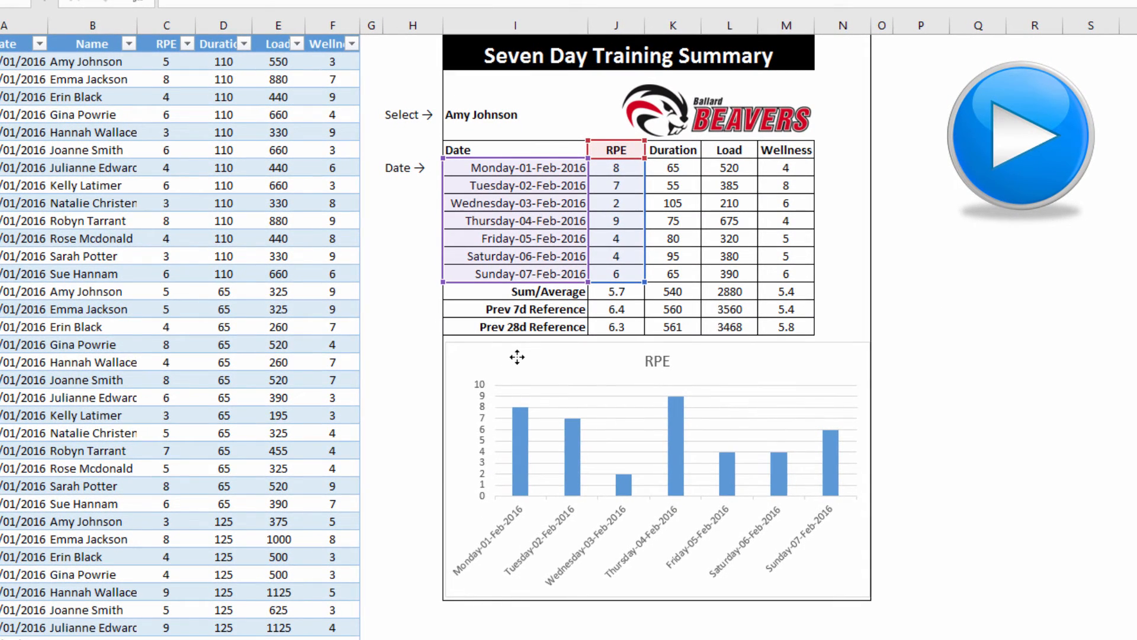
pyautogui.moveTo(518, 357); pyautogui.dragTo(519, 354)
pyautogui.click(519, 355)
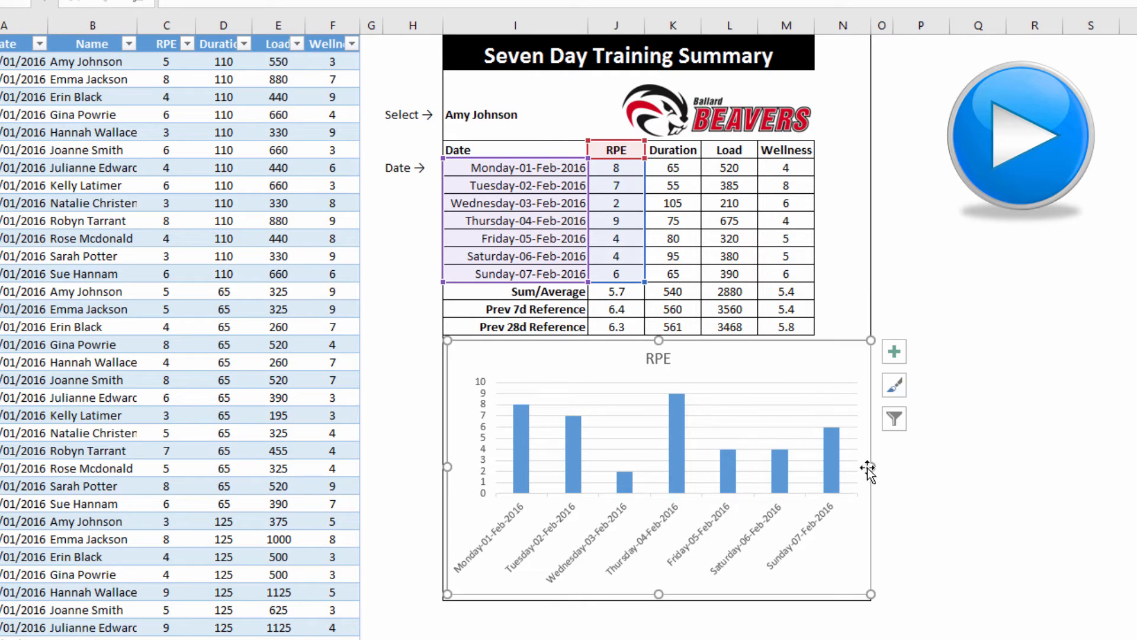
pyautogui.moveTo(871, 467); pyautogui.dragTo(866, 467)
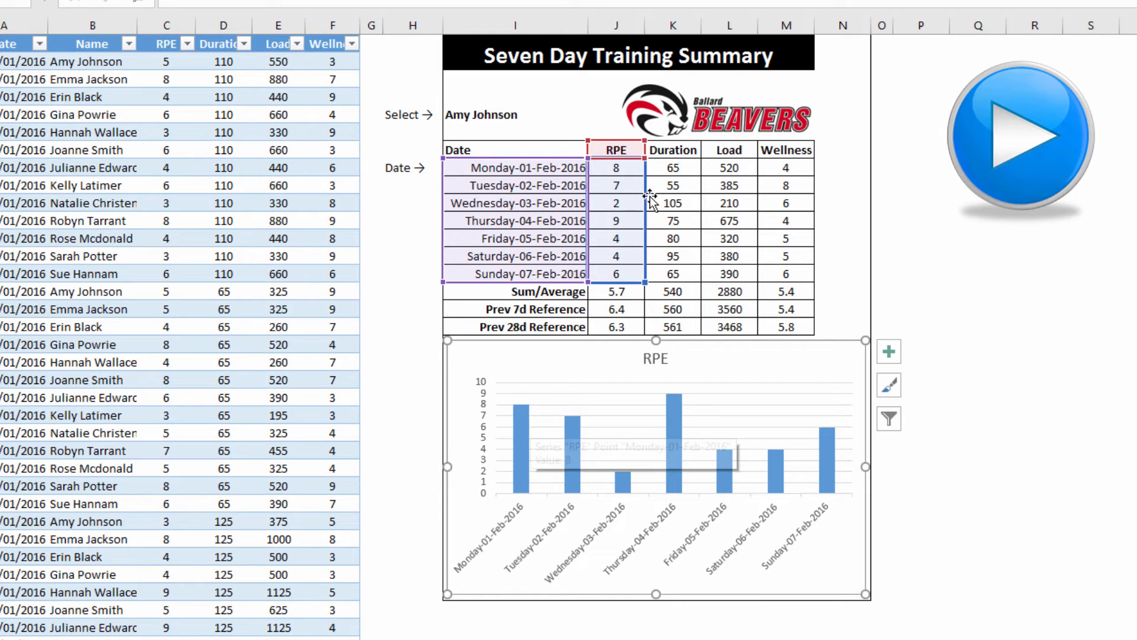
pyautogui.moveTo(645, 201); pyautogui.dragTo(738, 218)
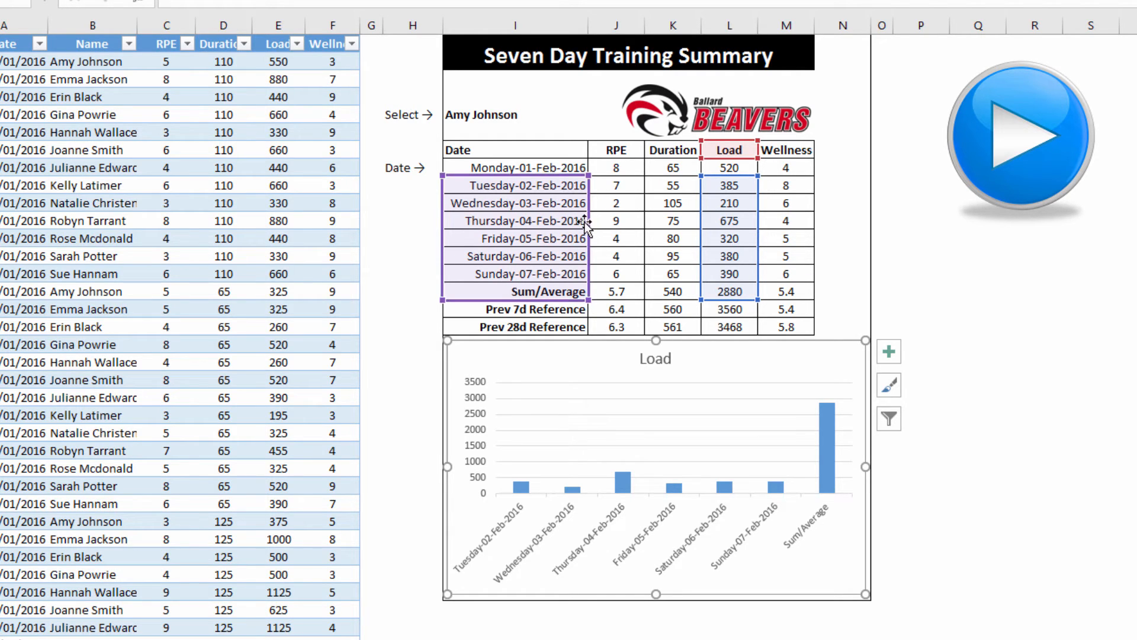
pyautogui.moveTo(589, 220); pyautogui.dragTo(588, 203)
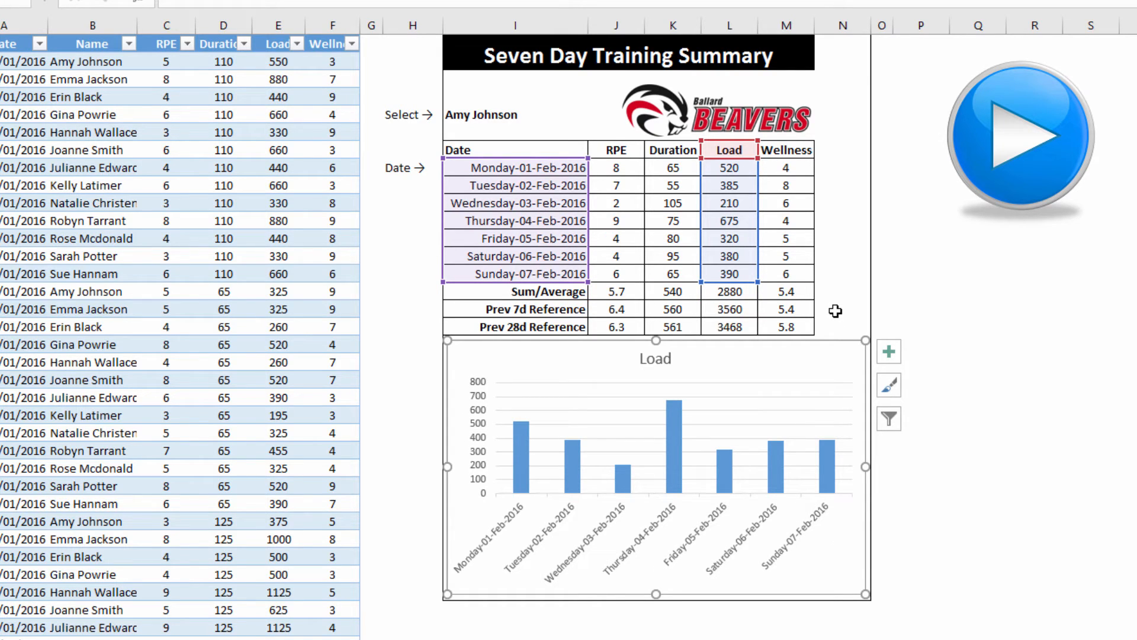
# Set the date axis number format code to dd-mm so labels read 01-02 to 07-02
pyautogui.click(540, 544)
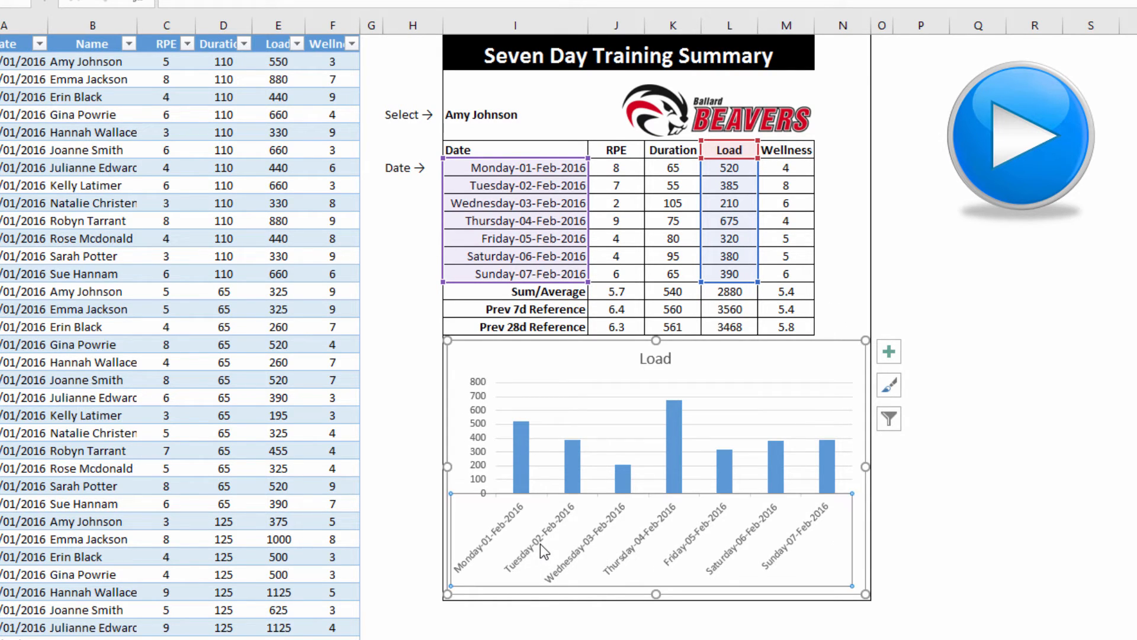
pyautogui.rightClick(540, 544)
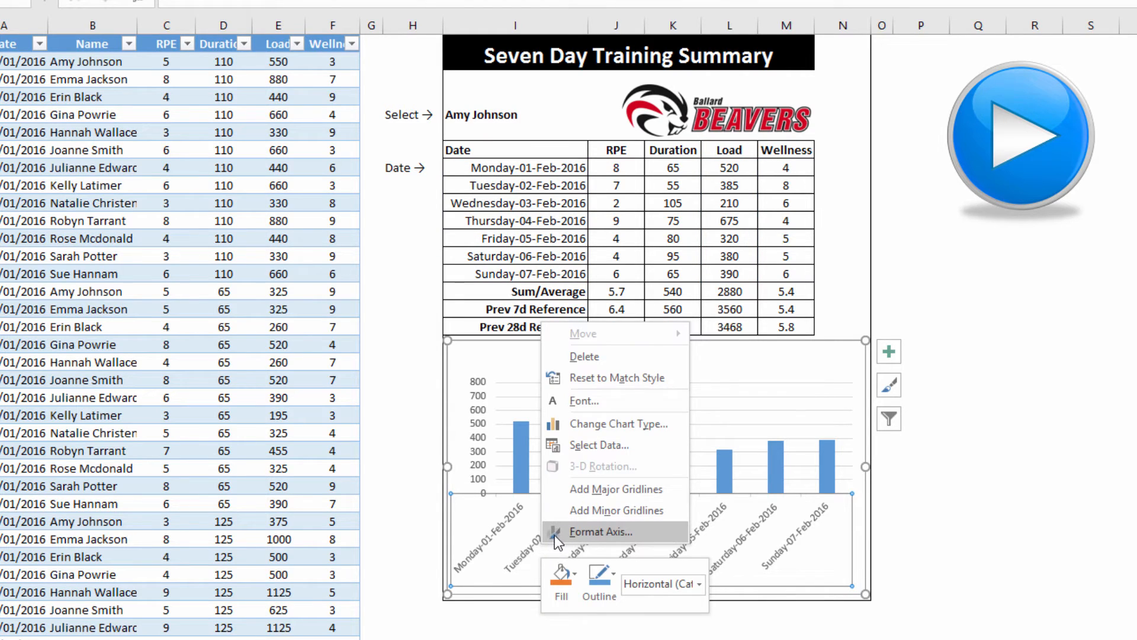
pyautogui.click(555, 535)
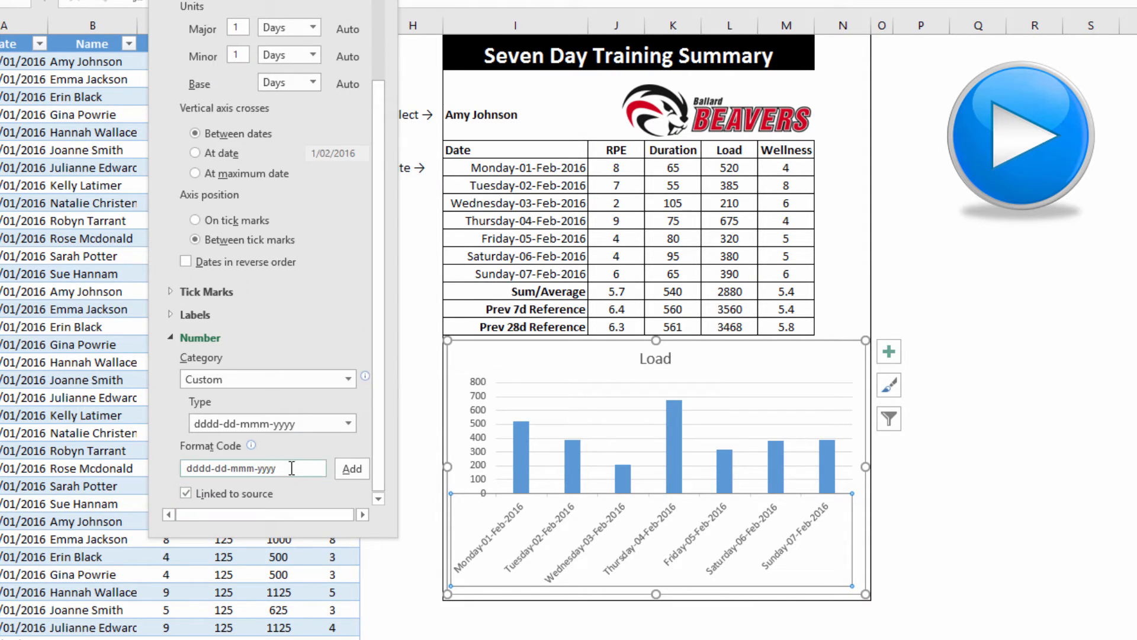
pyautogui.click(292, 468)
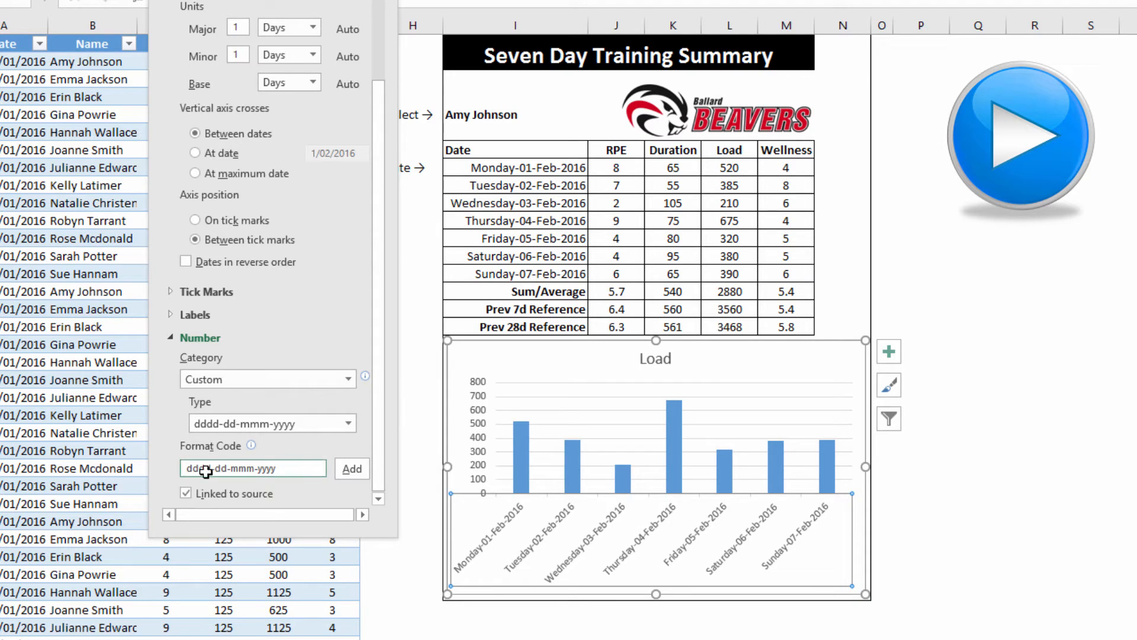
pyautogui.click(377, 501)
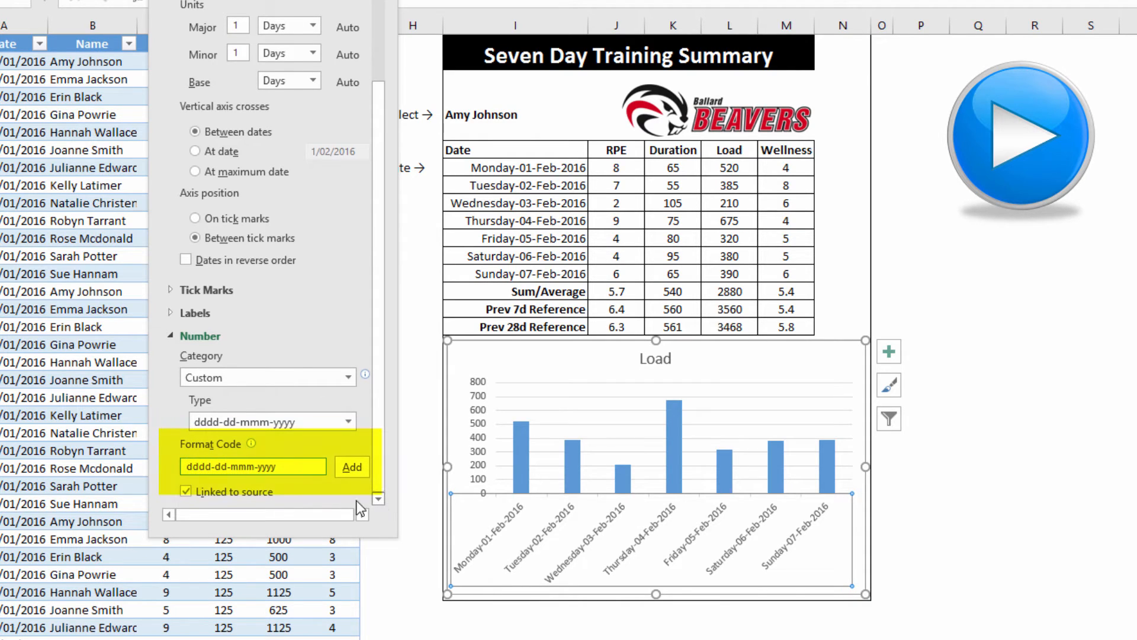
pyautogui.moveTo(296, 468); pyautogui.dragTo(154, 466)
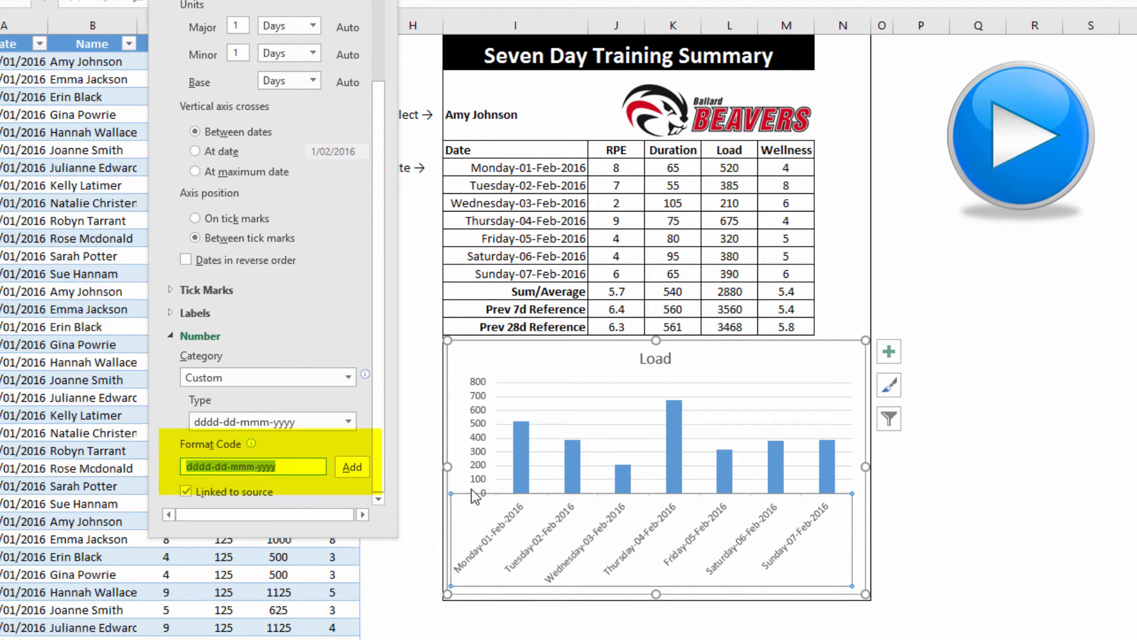
pyautogui.write('dd-mm')
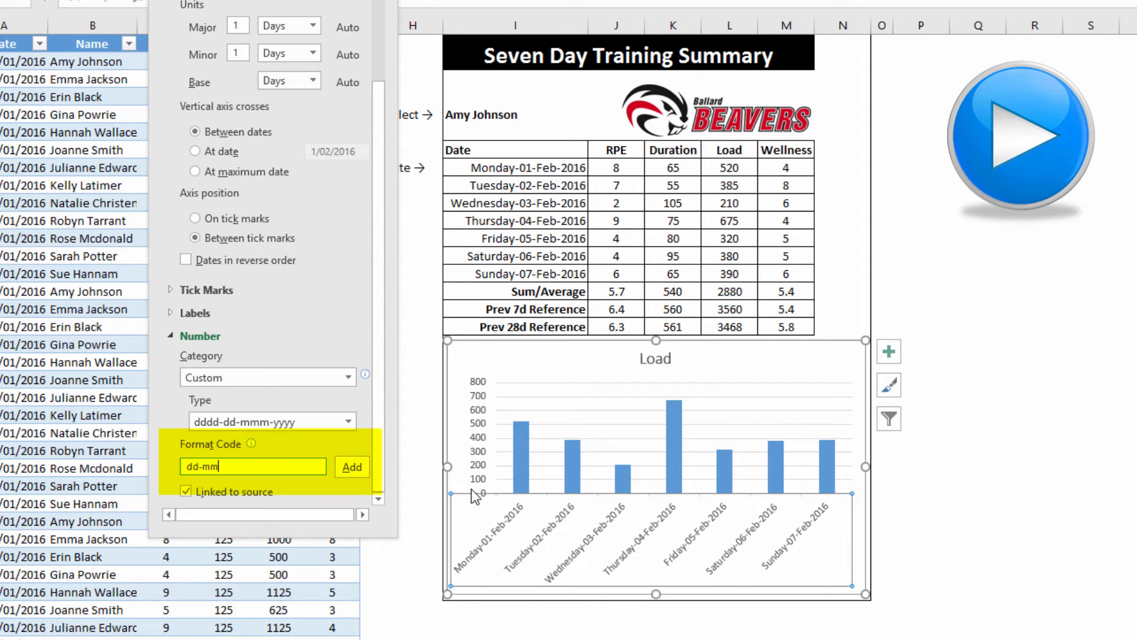
pyautogui.click(352, 467)
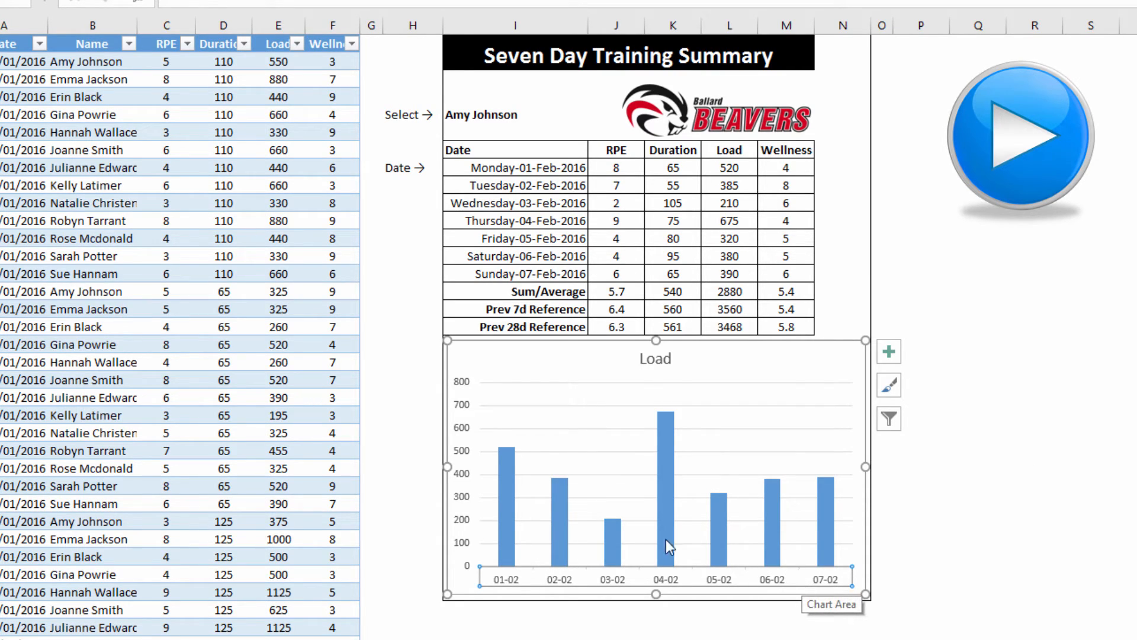
# Add a Wellness series to the chart, named from M7 with values M8:M14
pyautogui.click(505, 482)
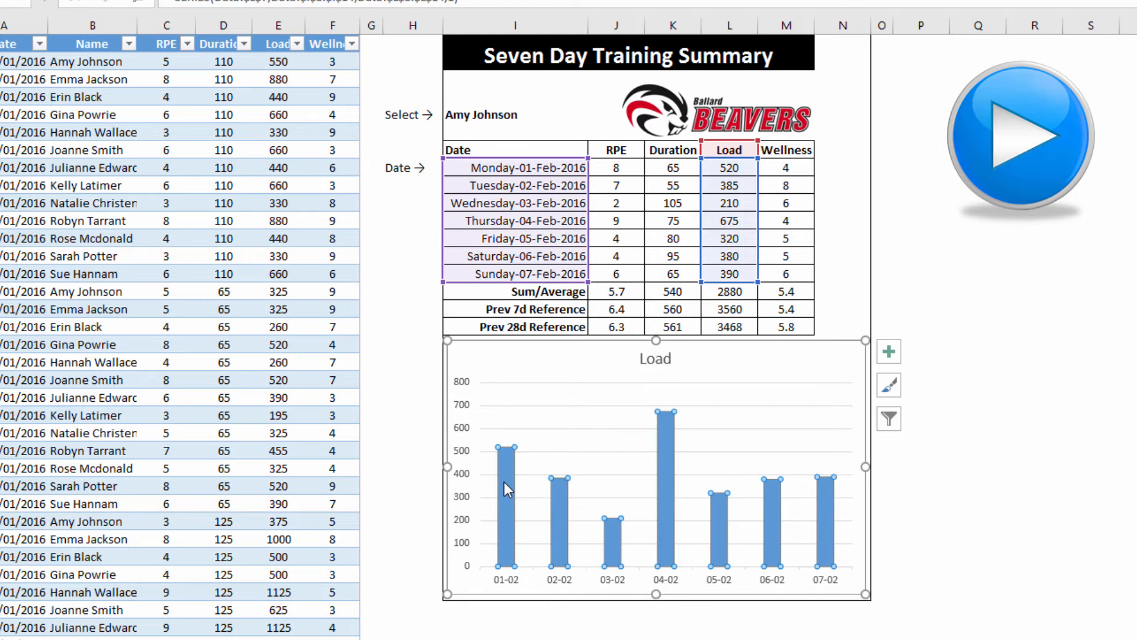
pyautogui.rightClick(504, 481)
pyautogui.click(545, 555)
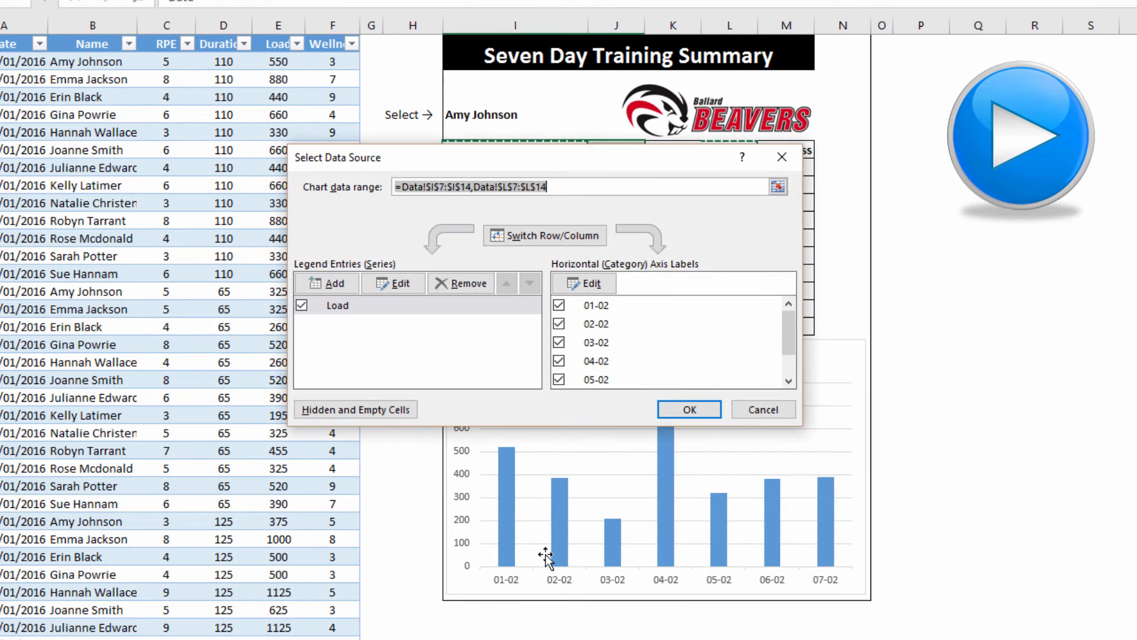
pyautogui.click(339, 279)
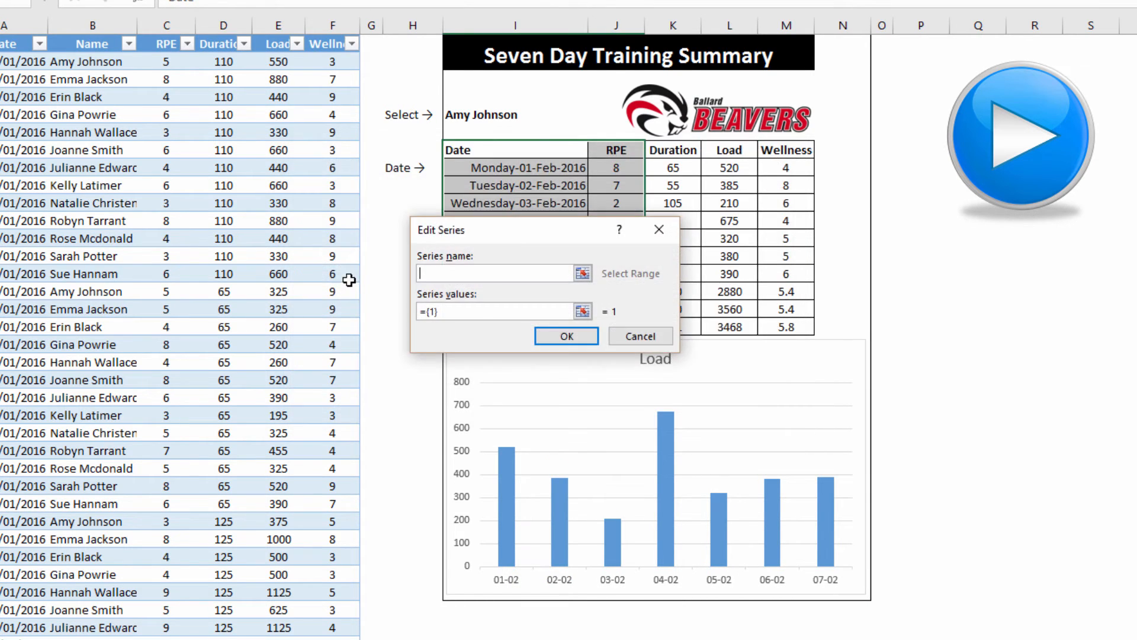
pyautogui.click(774, 151)
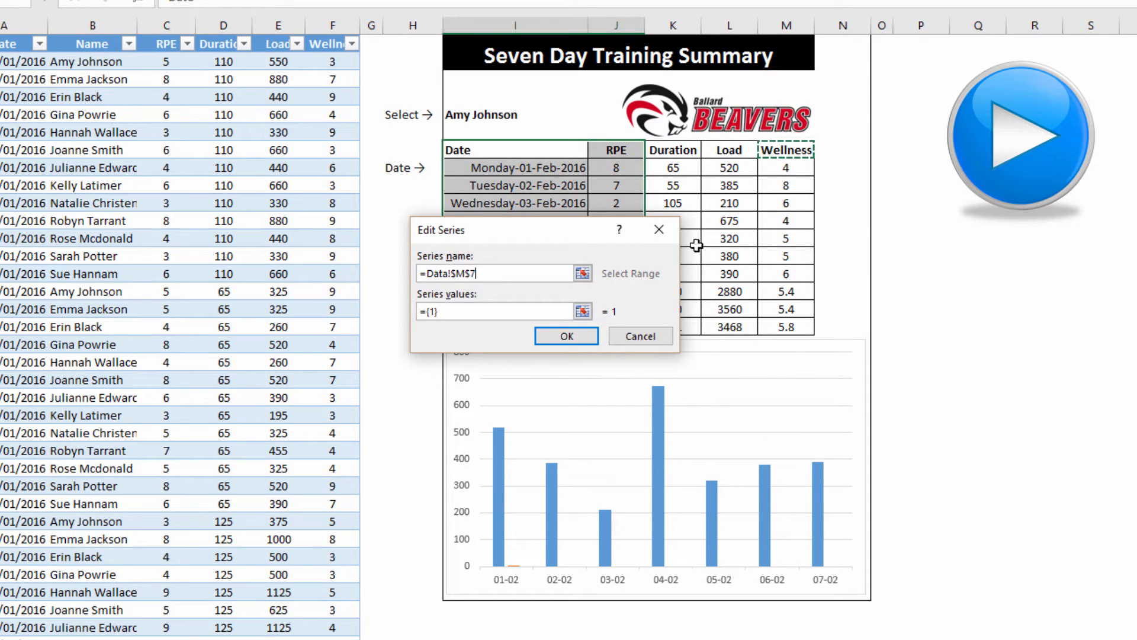
pyautogui.click(583, 311)
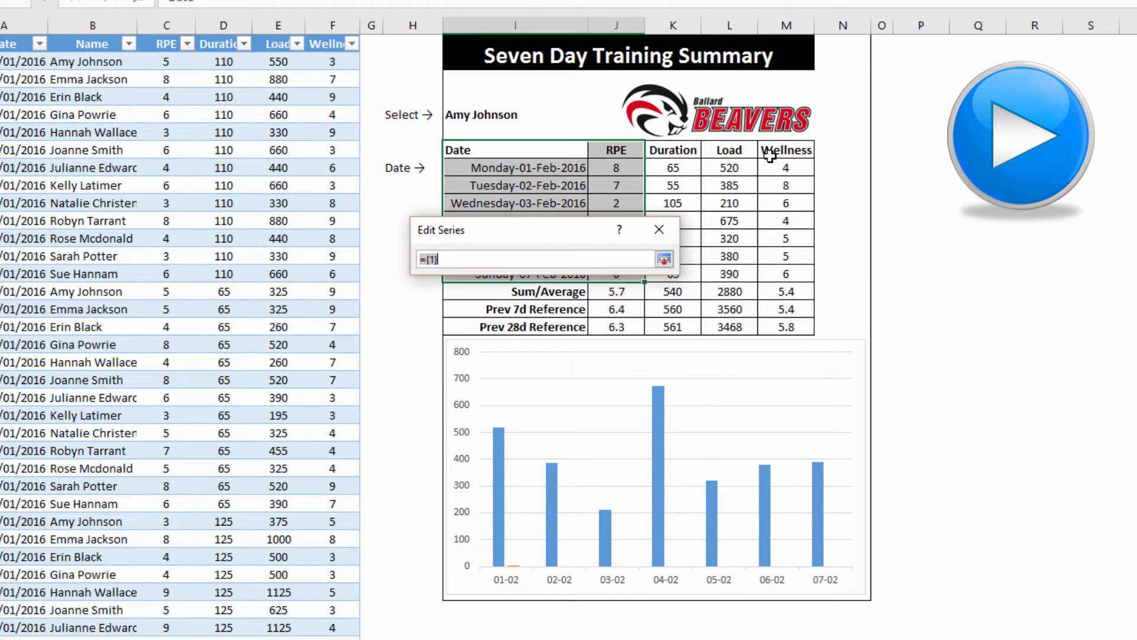
pyautogui.moveTo(772, 168); pyautogui.dragTo(772, 272)
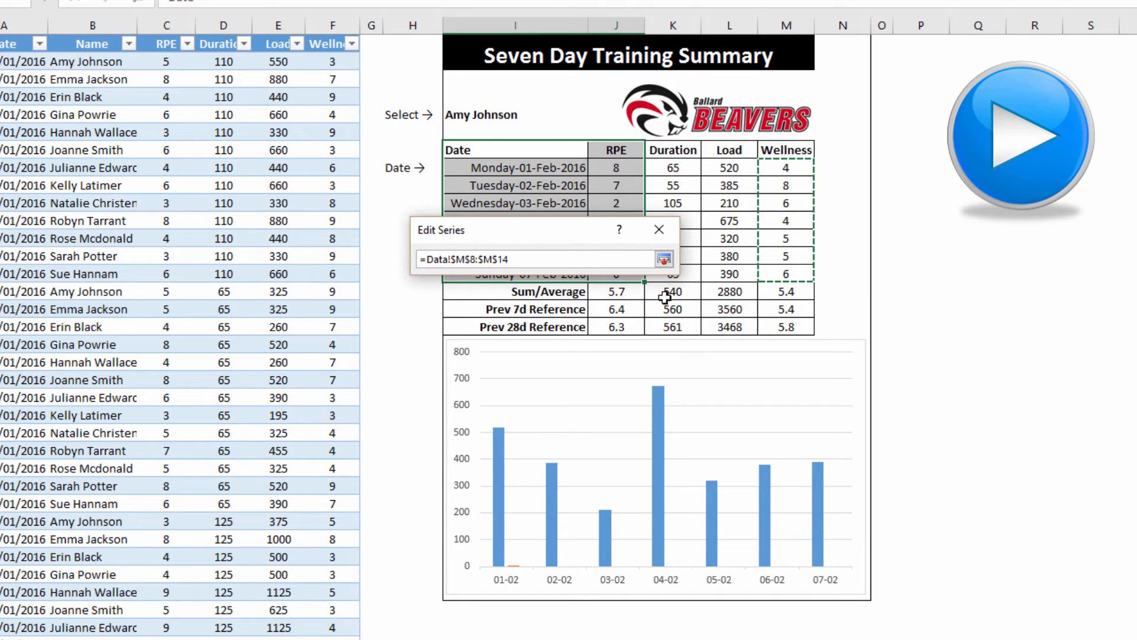
pyautogui.click(664, 260)
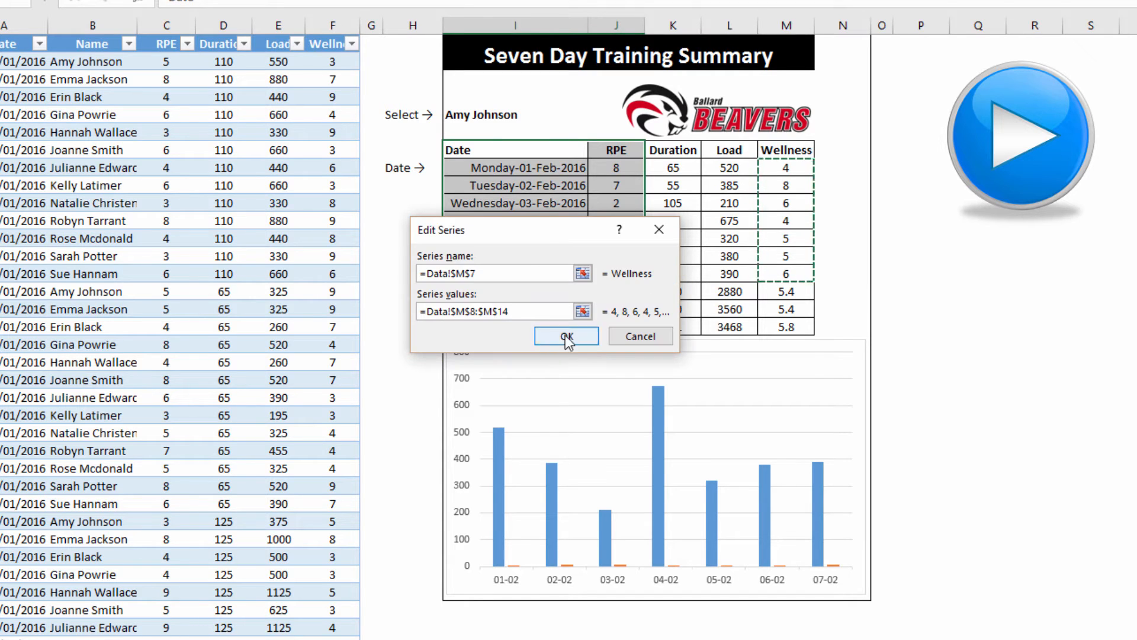
pyautogui.click(567, 336)
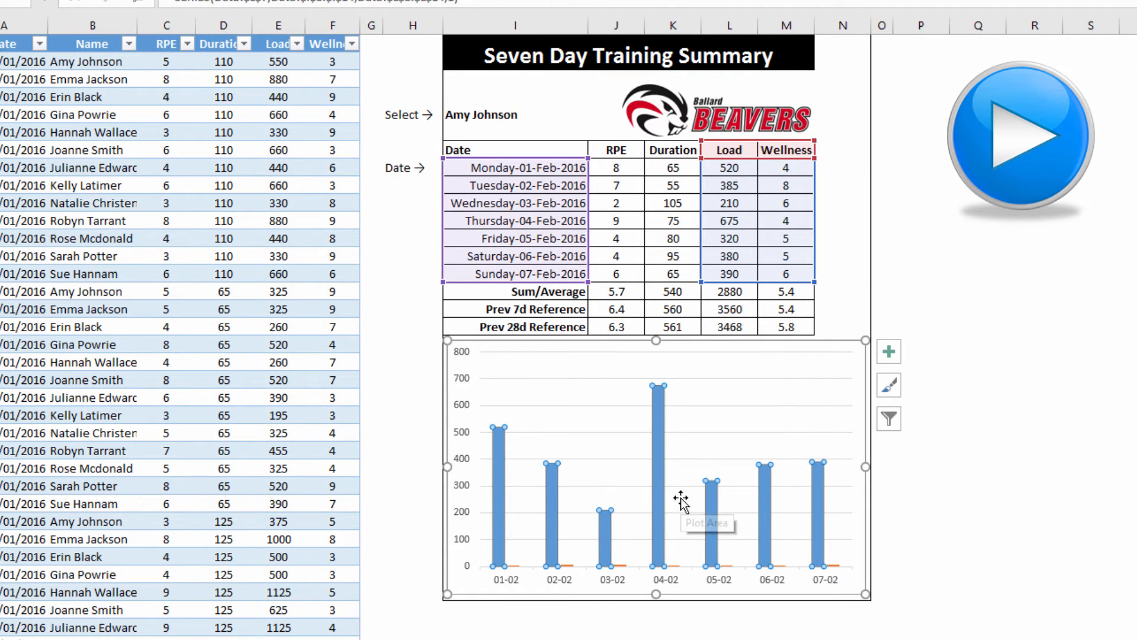
# Make the Wellness series a line with markers on the secondary axis
pyautogui.rightClick(660, 445)
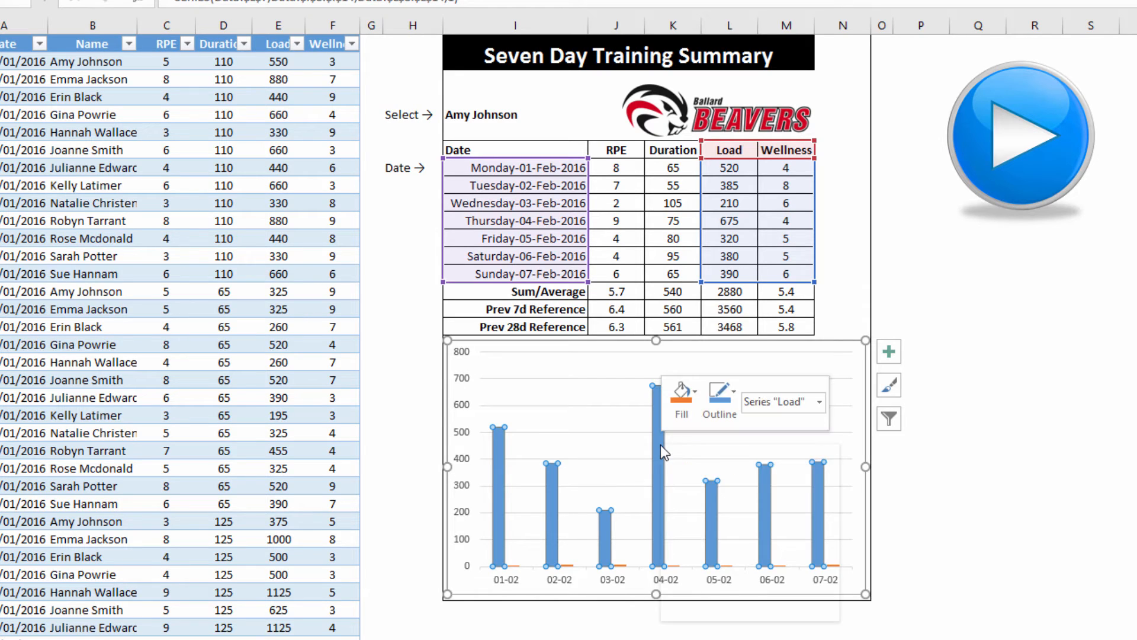
pyautogui.click(702, 501)
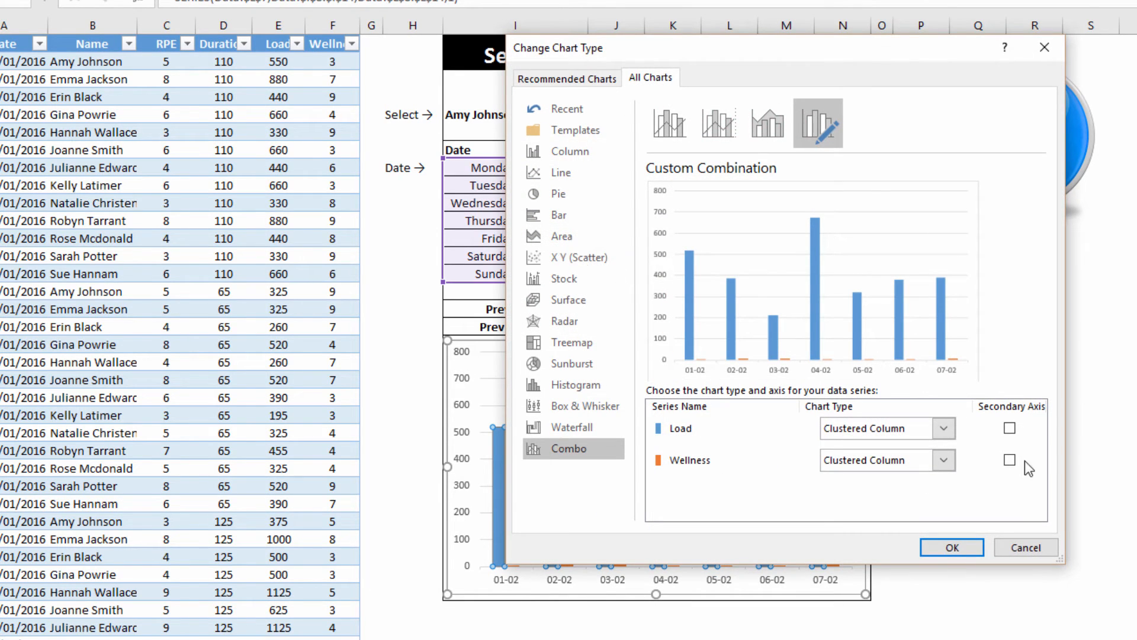
pyautogui.click(944, 461)
pyautogui.click(993, 307)
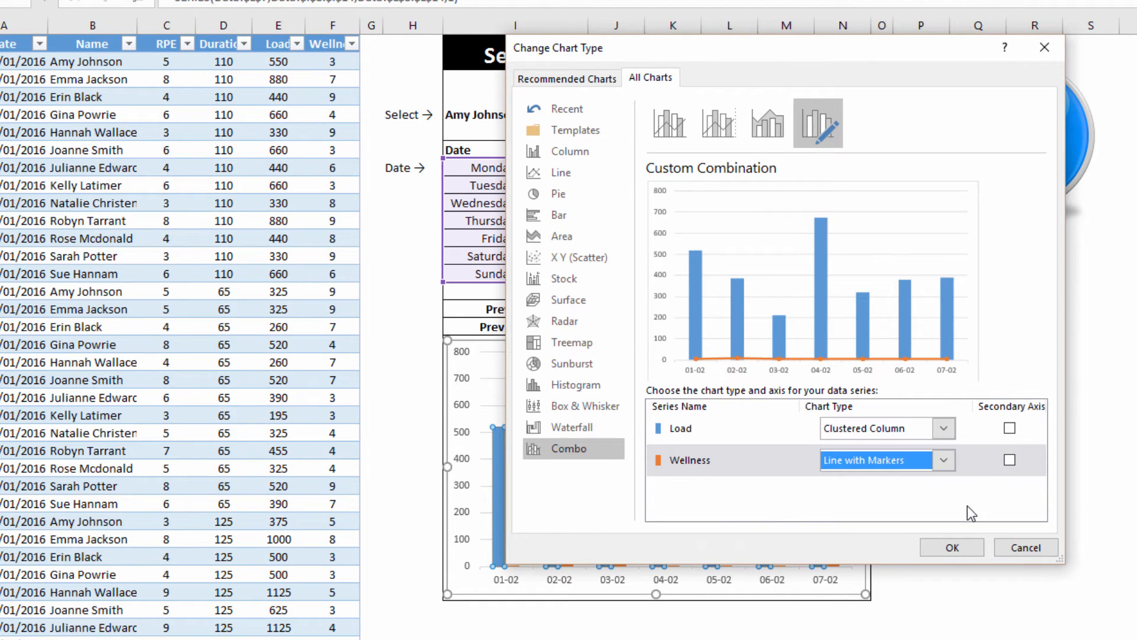
pyautogui.click(1010, 460)
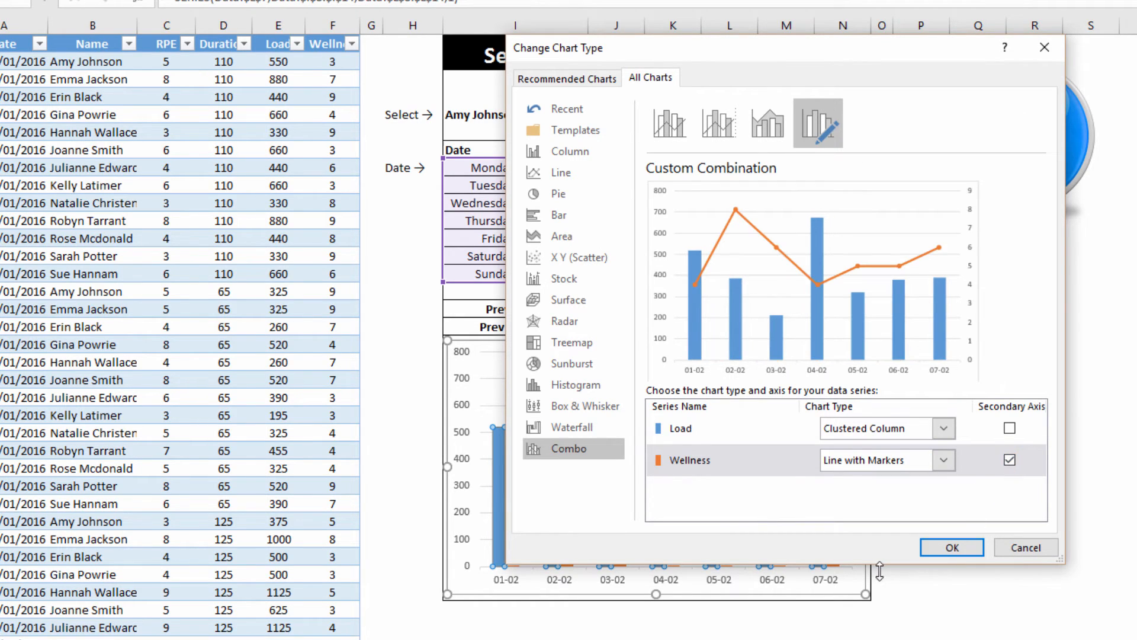
pyautogui.click(954, 549)
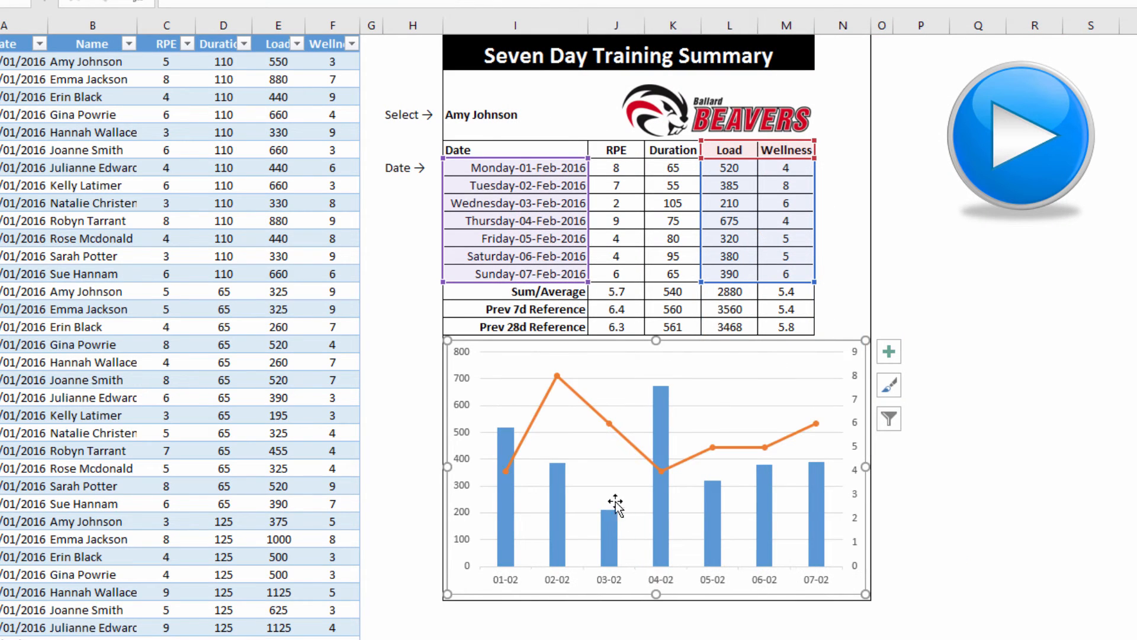
# Set the Load column series gap width to 50%, then select the Wellness line in the chart
pyautogui.rightClick(656, 499)
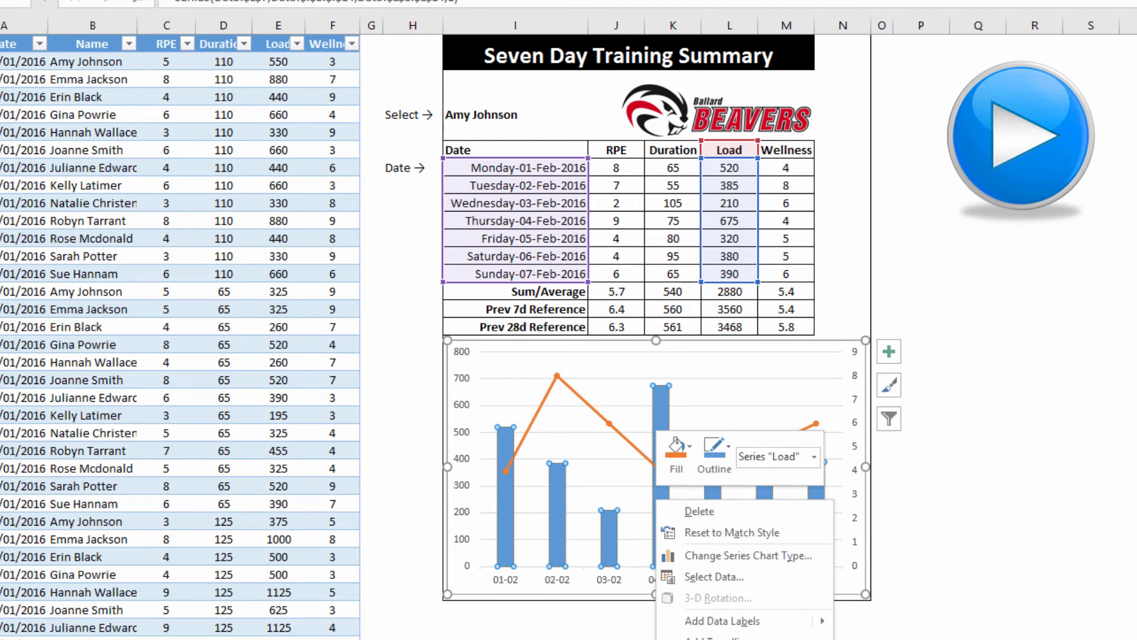
pyautogui.click(702, 639)
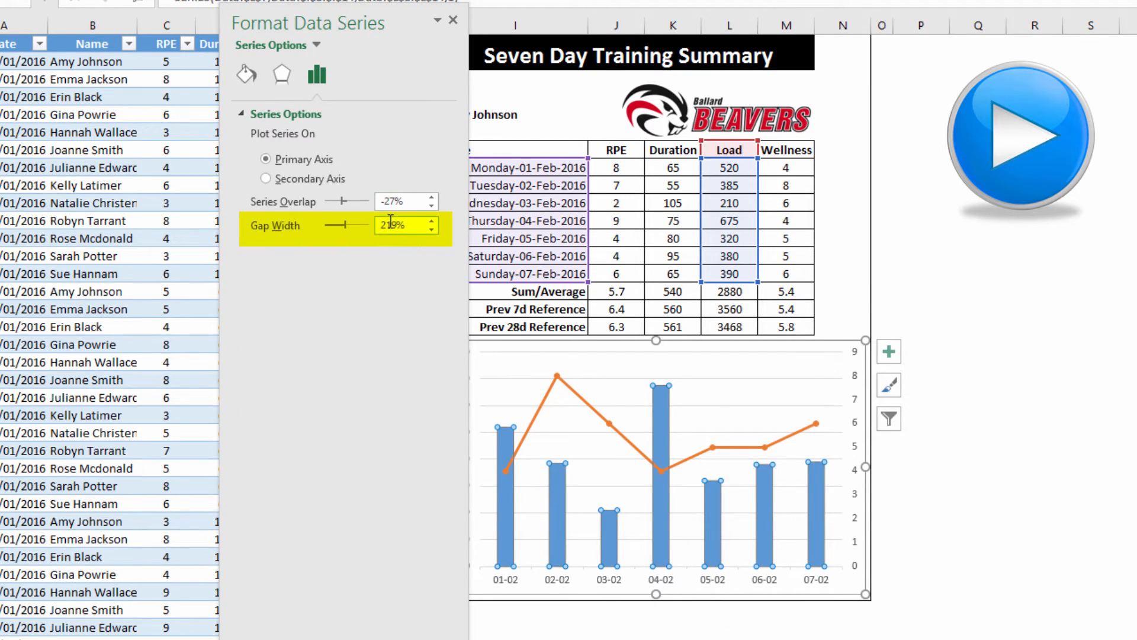
pyautogui.doubleClick(397, 224)
pyautogui.press('BackSpace')
pyautogui.write('50')
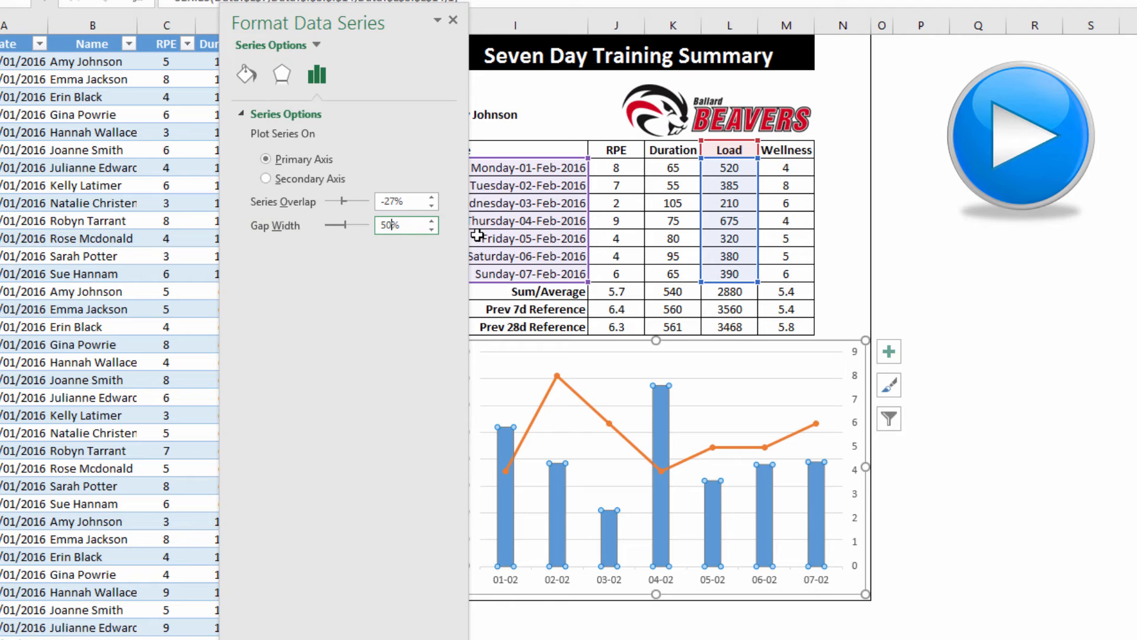
pyautogui.press('Return')
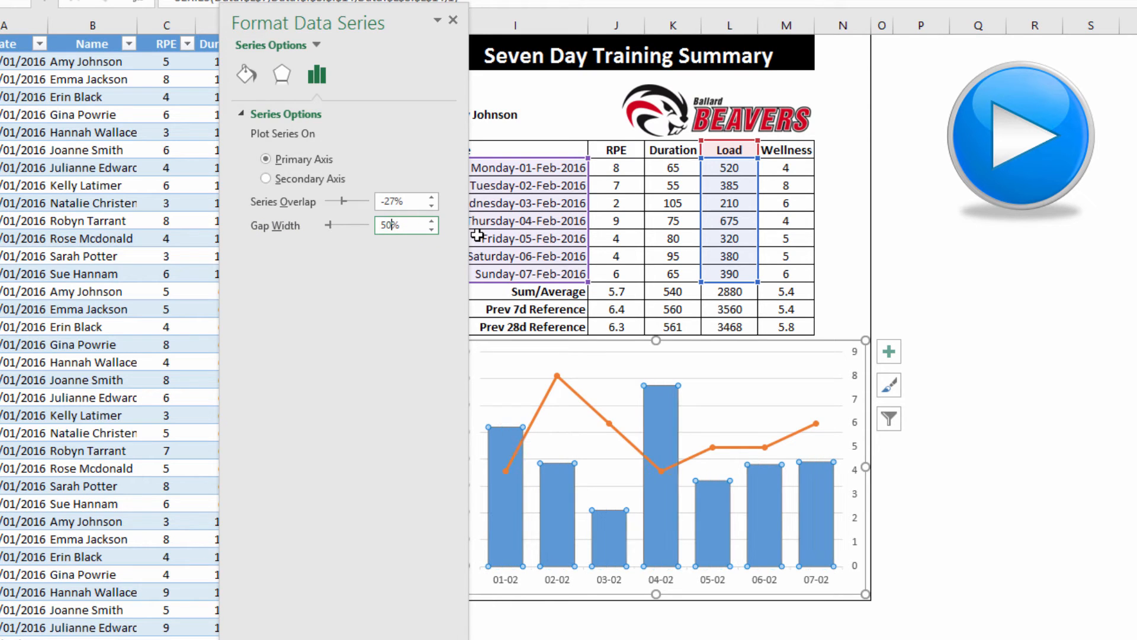
pyautogui.click(454, 22)
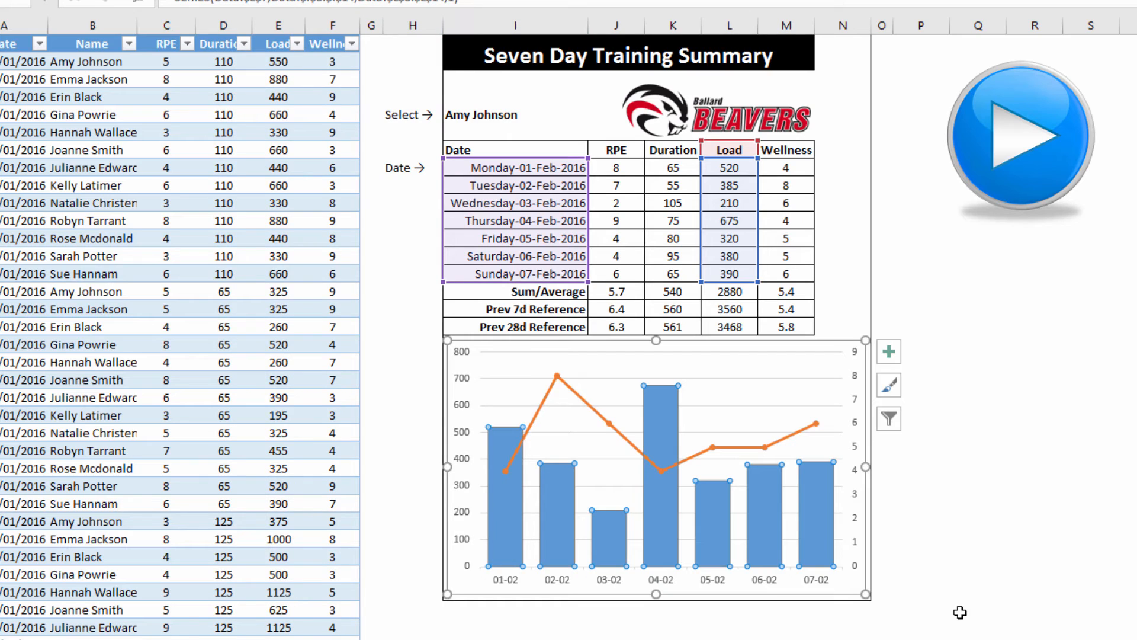
pyautogui.click(590, 405)
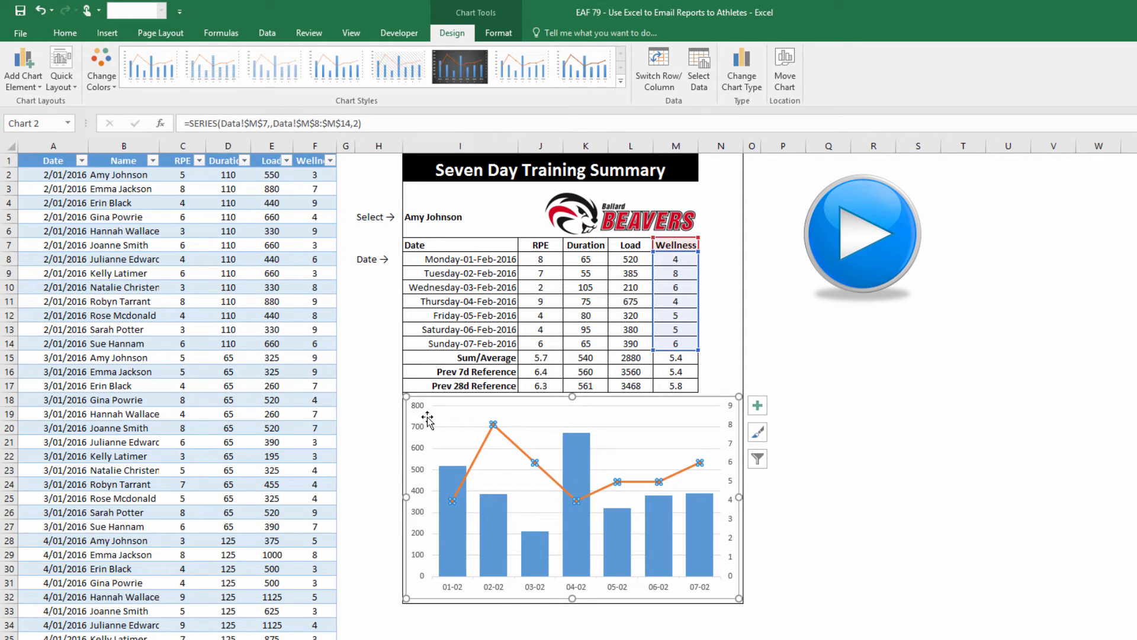
pyautogui.click(812, 387)
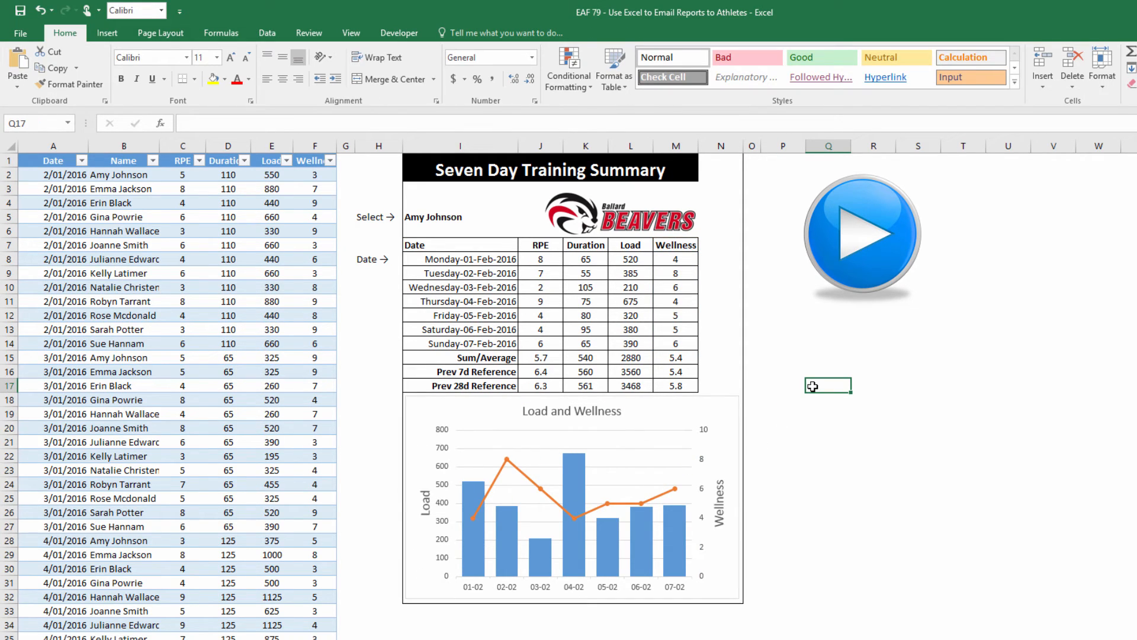
# Choose another athlete in the I5 dropdown and select the report from I1 down through the chart
pyautogui.click(445, 224)
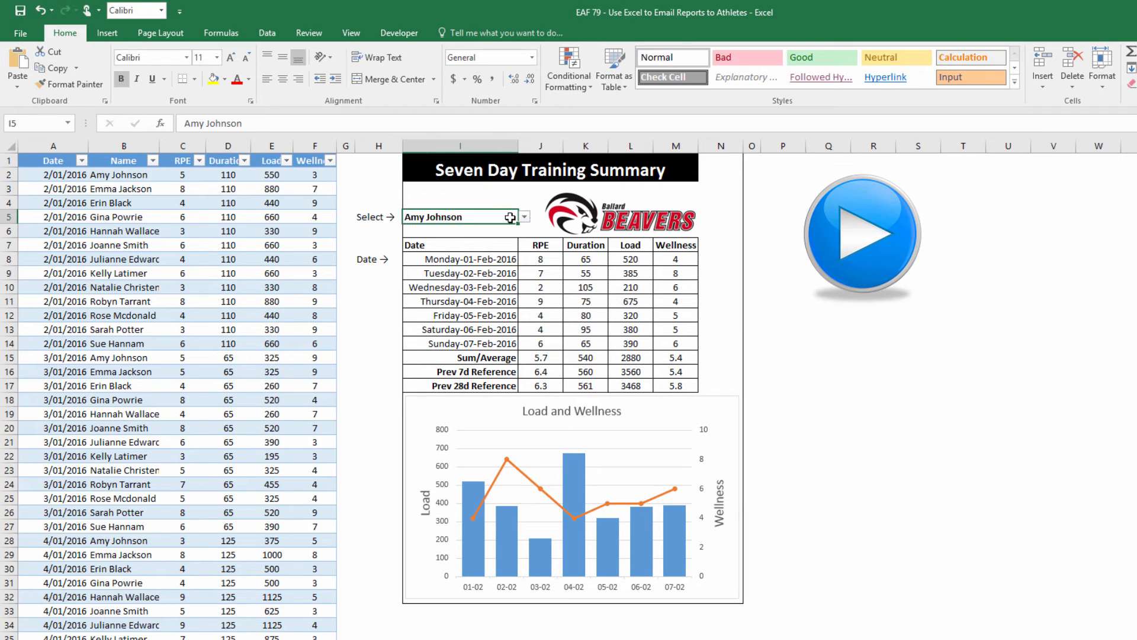
pyautogui.click(524, 217)
pyautogui.click(477, 231)
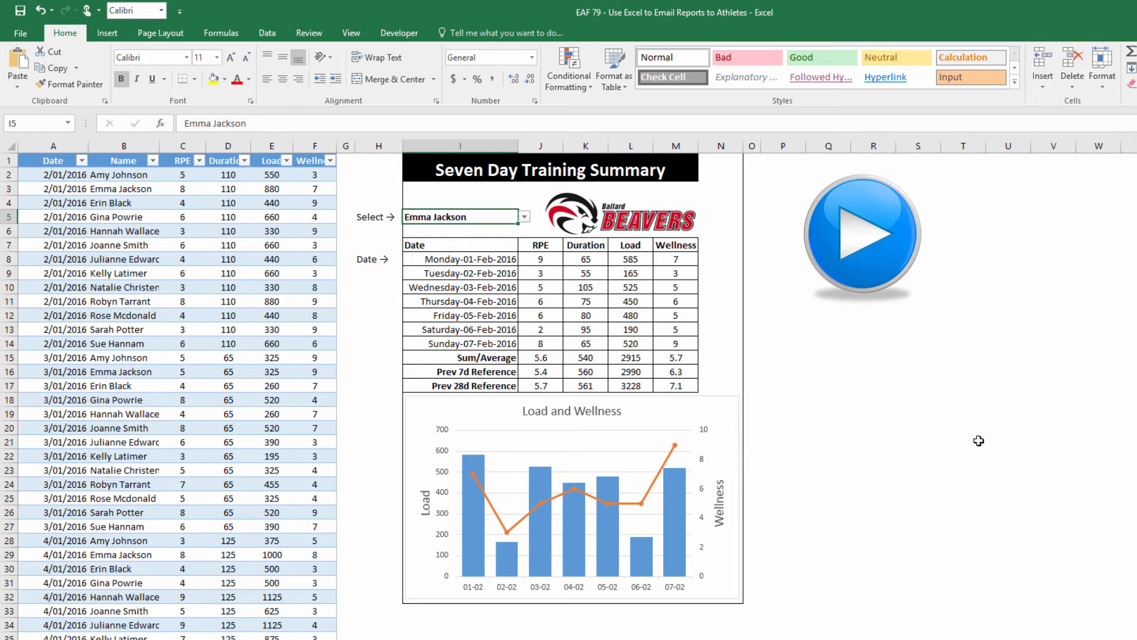
pyautogui.moveTo(411, 165); pyautogui.dragTo(719, 596)
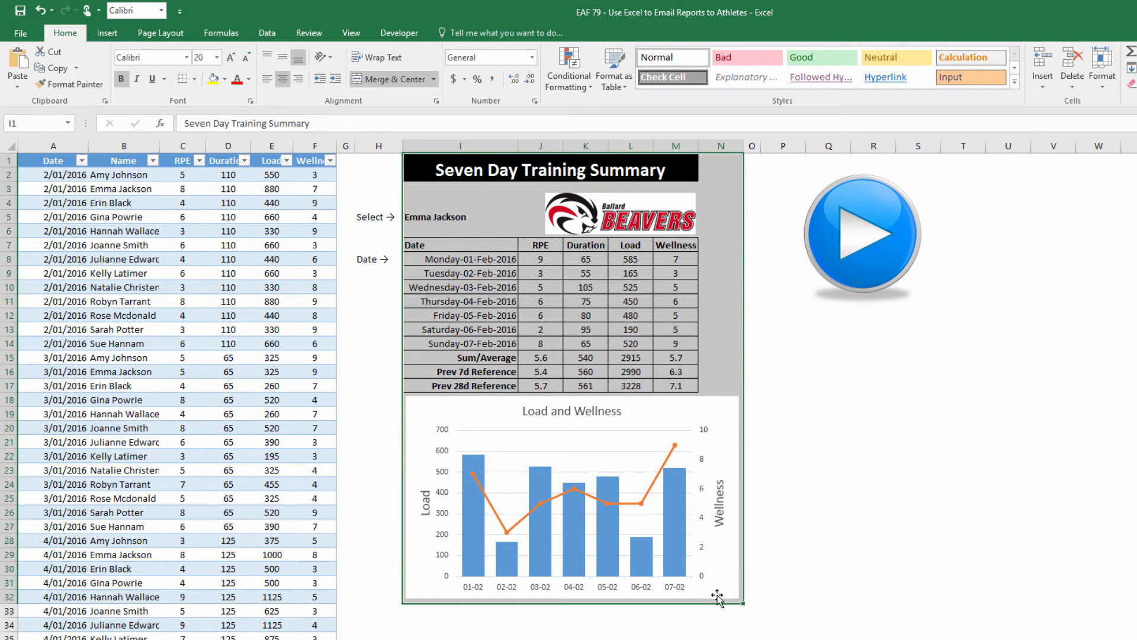
# Set the selected report block as the print area and go to the File Info page
pyautogui.click(169, 36)
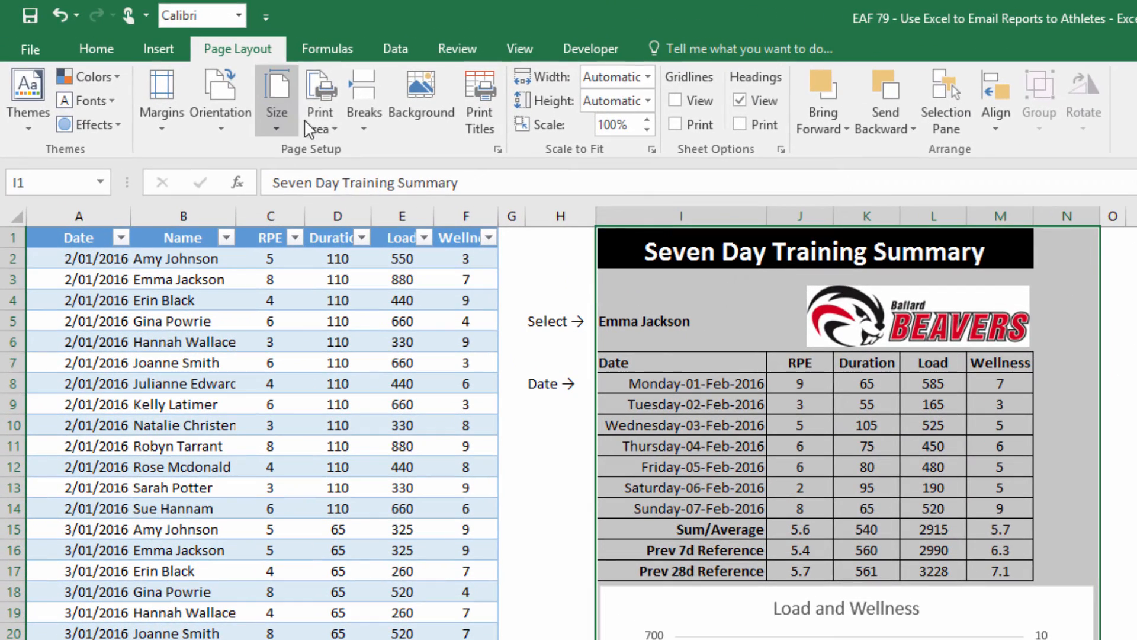
pyautogui.click(217, 88)
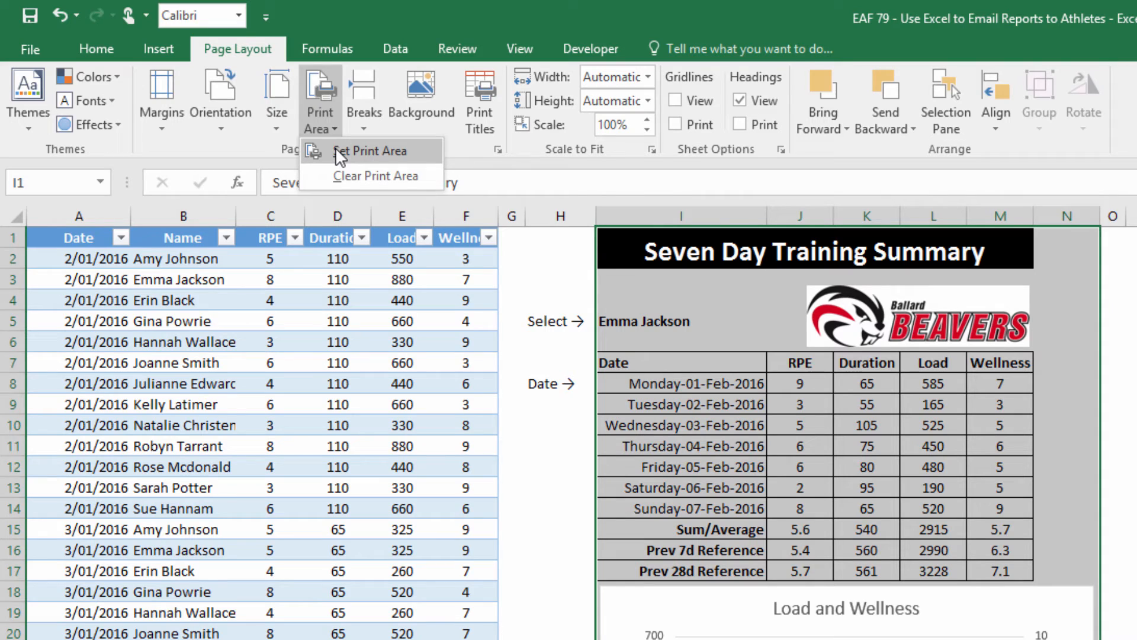
pyautogui.click(336, 150)
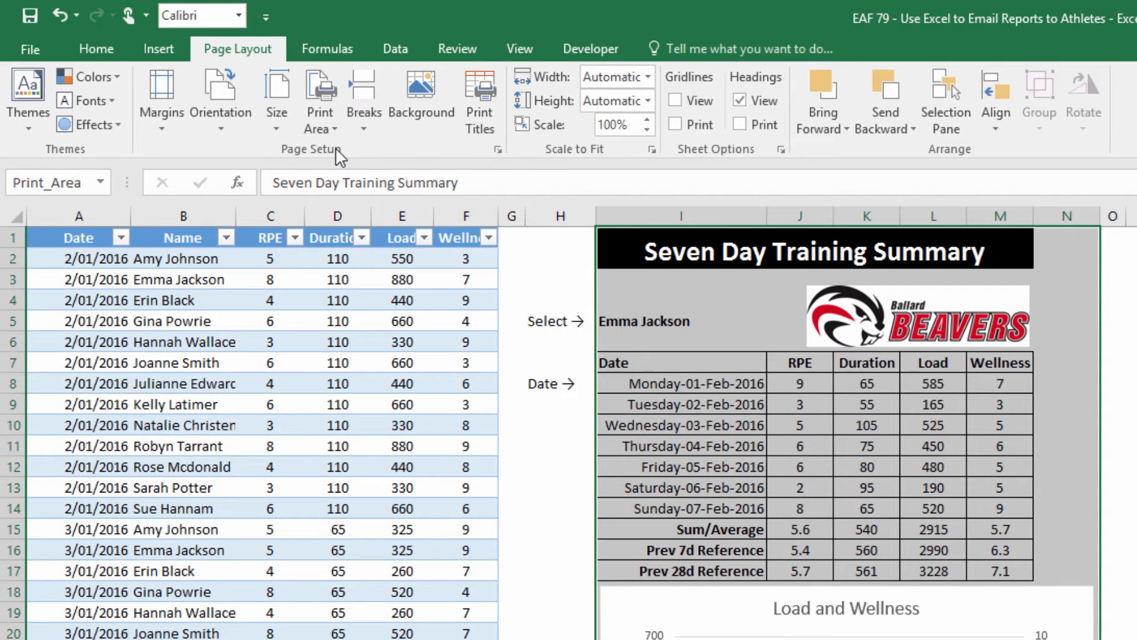
pyautogui.click(31, 48)
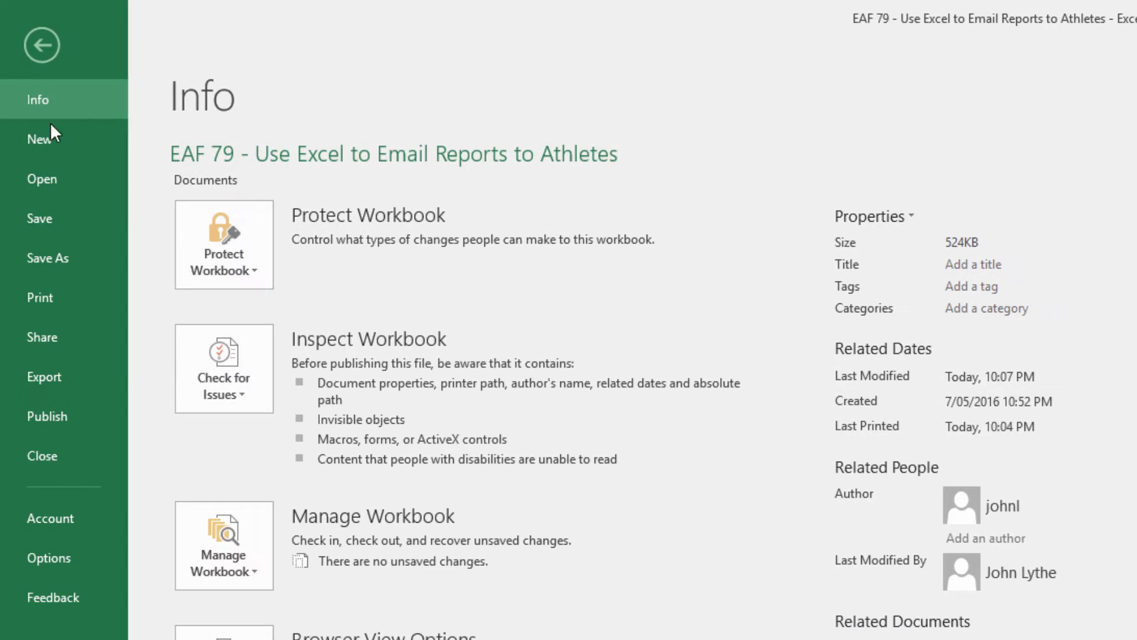
# Preview the report fitting on one A4 page, then return to the worksheet
pyautogui.click(55, 308)
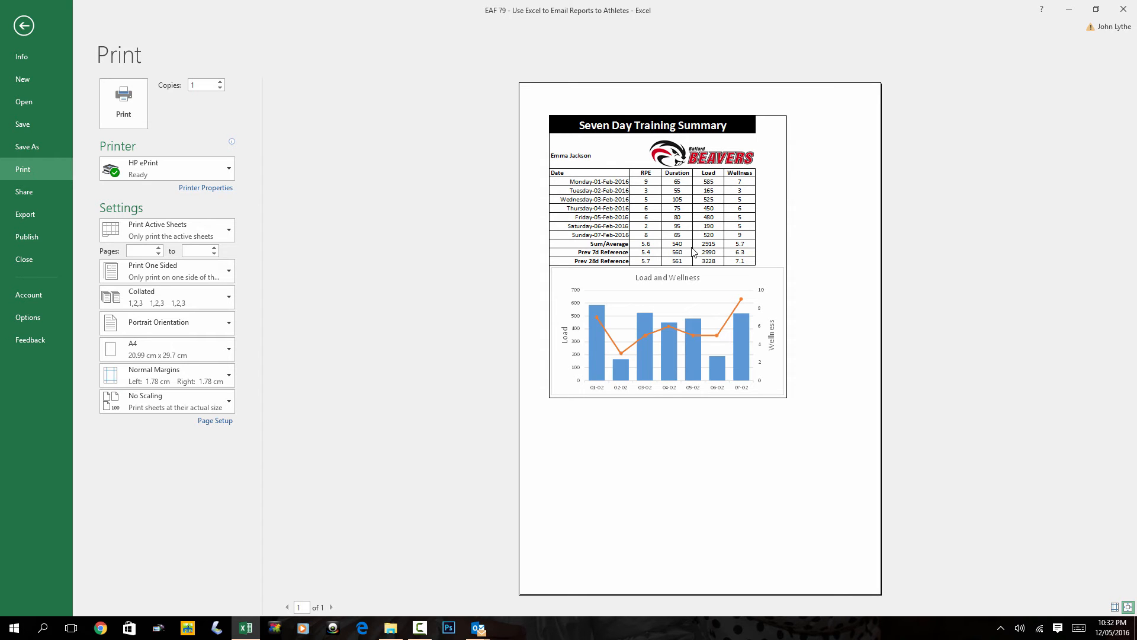
pyautogui.click(23, 26)
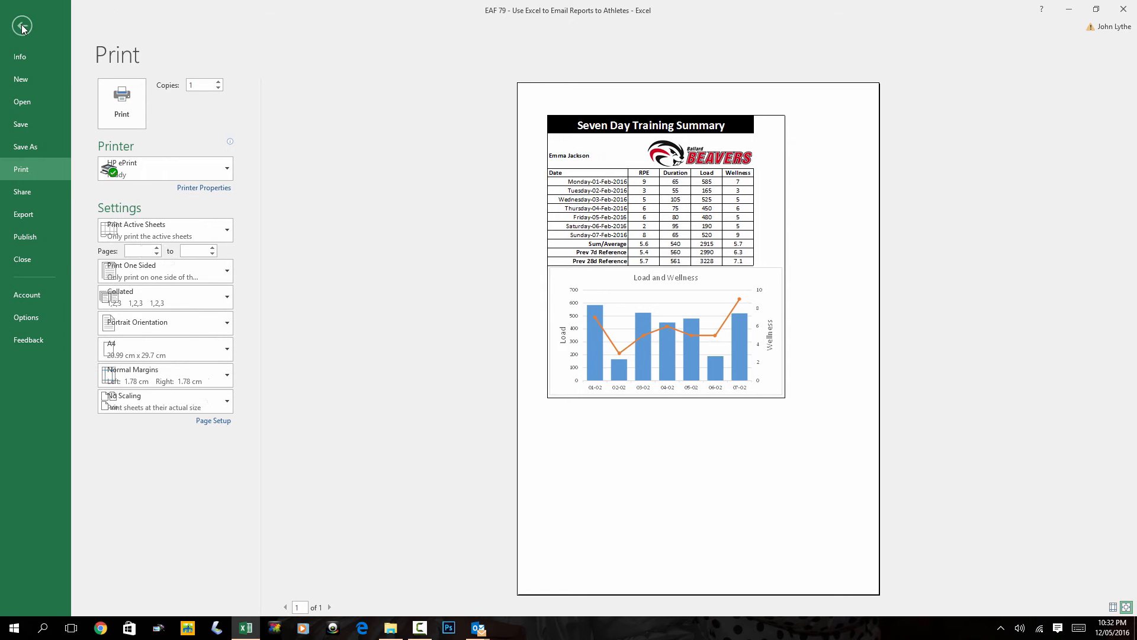
pyautogui.click(645, 208)
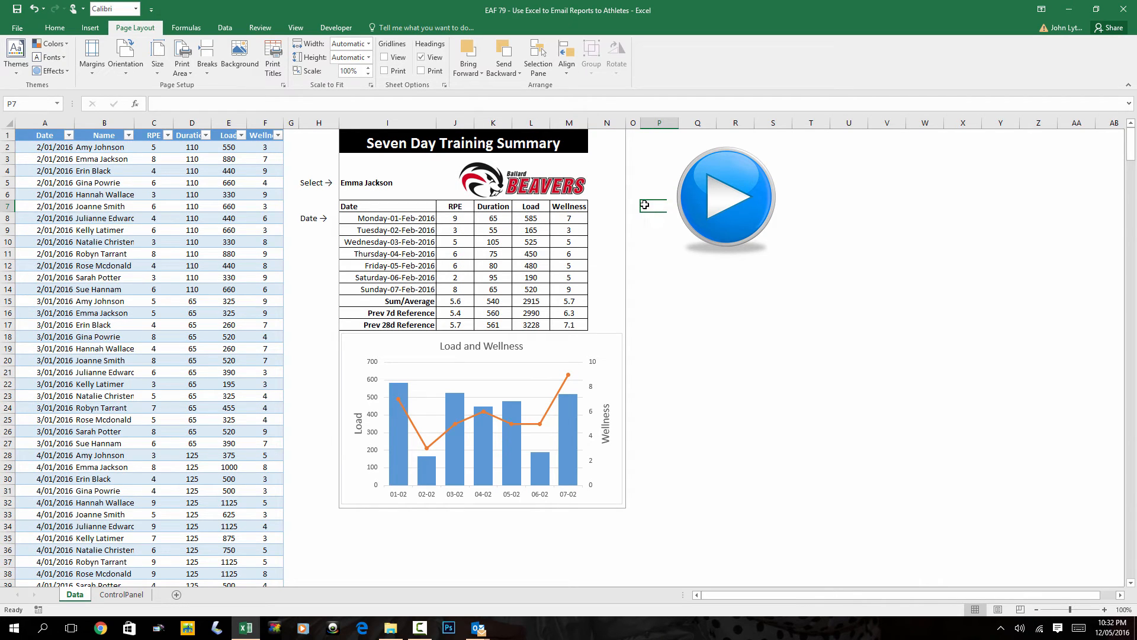
# Launch the Visual Basic editor from Developer to view the Email_7DayReport macro
pyautogui.click(314, 30)
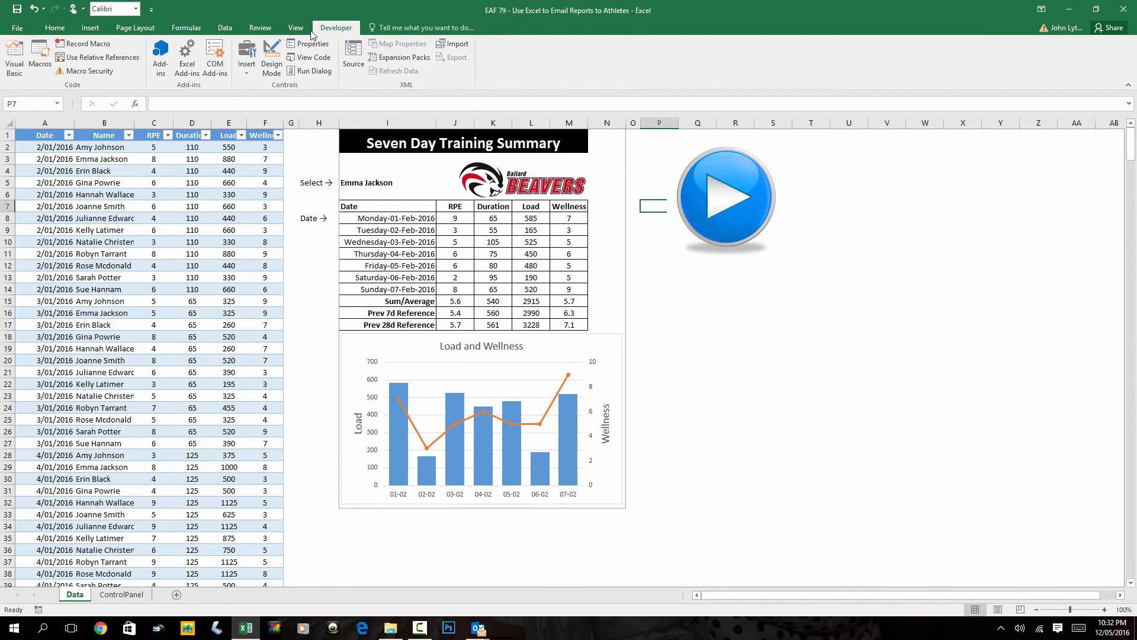
pyautogui.click(15, 67)
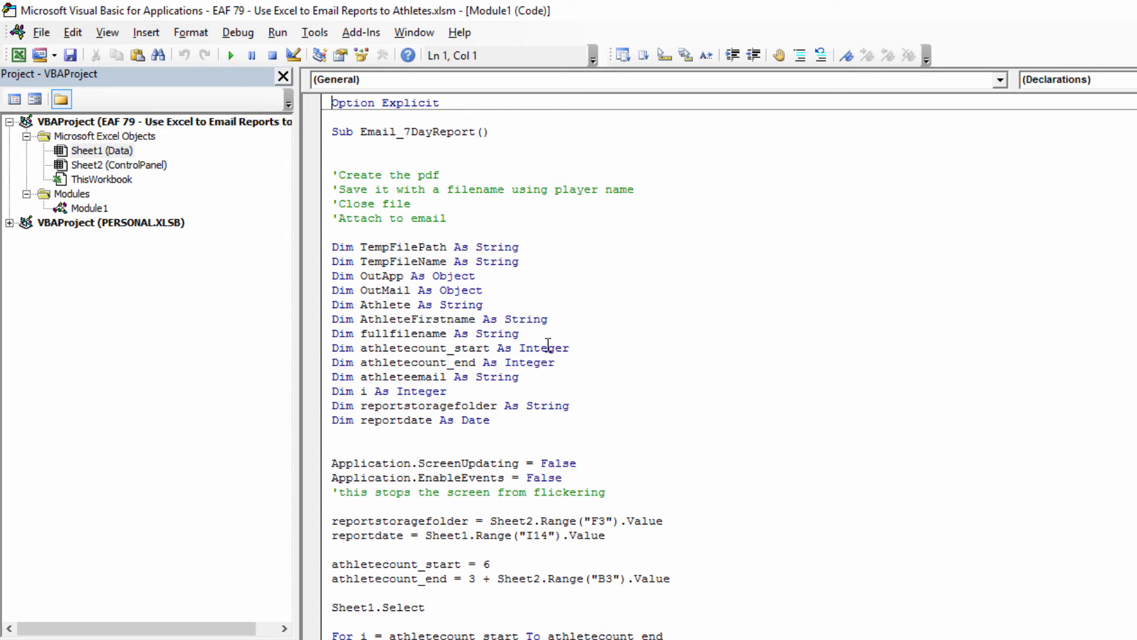
pyautogui.scroll(-7, 593, 407)
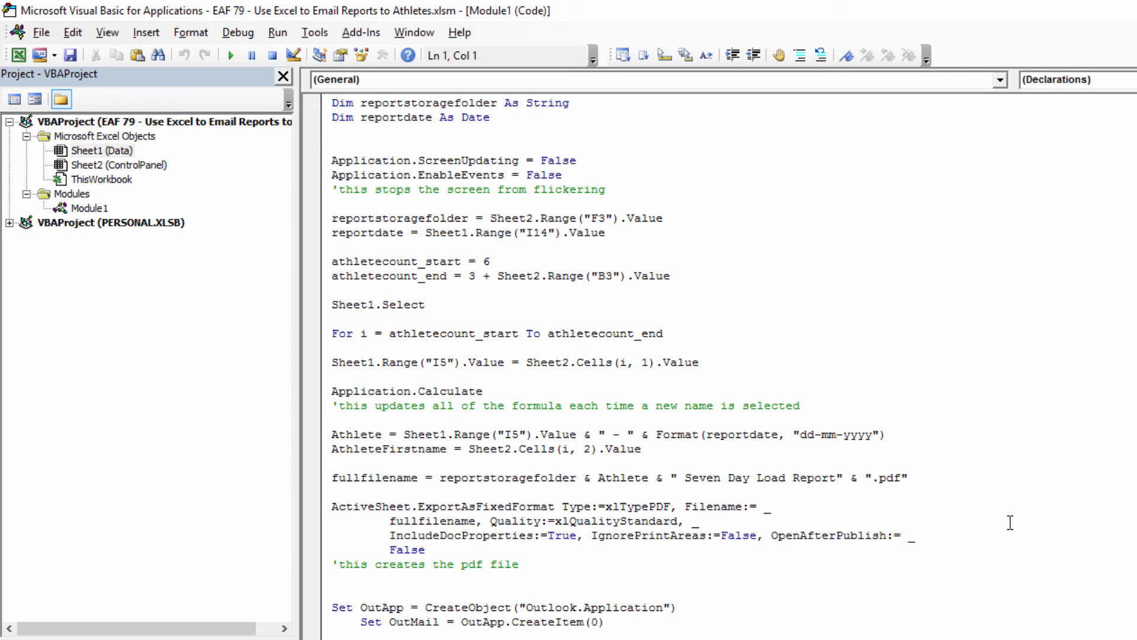
pyautogui.click(720, 560)
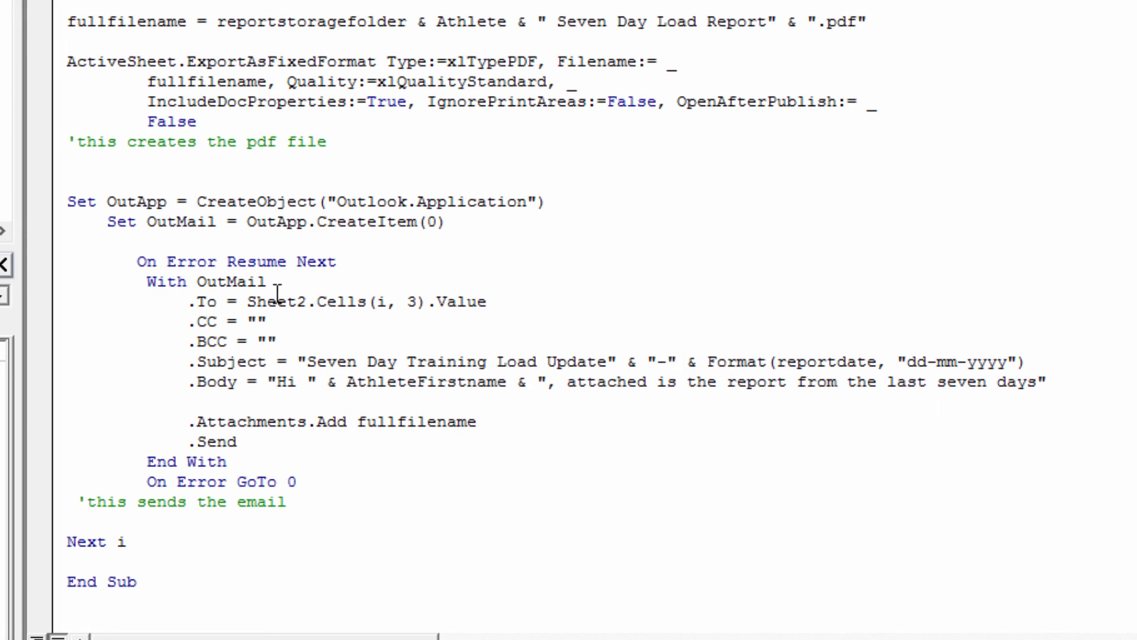
# Append ' (from Excel!)' after 'Update' in the email subject string
pyautogui.click(510, 302)
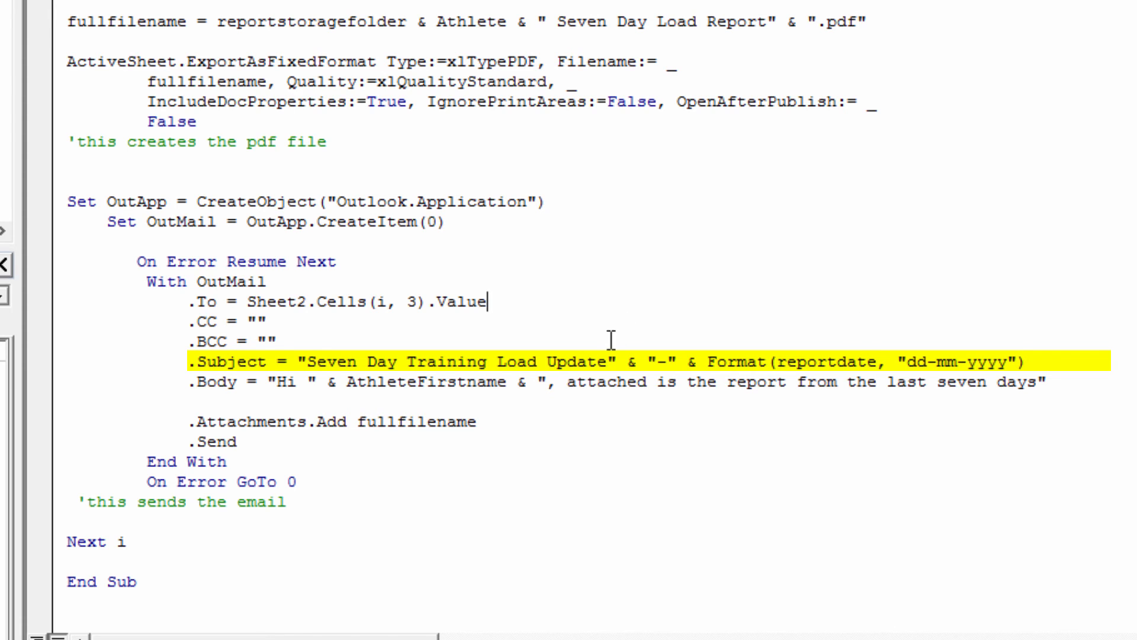
pyautogui.click(608, 362)
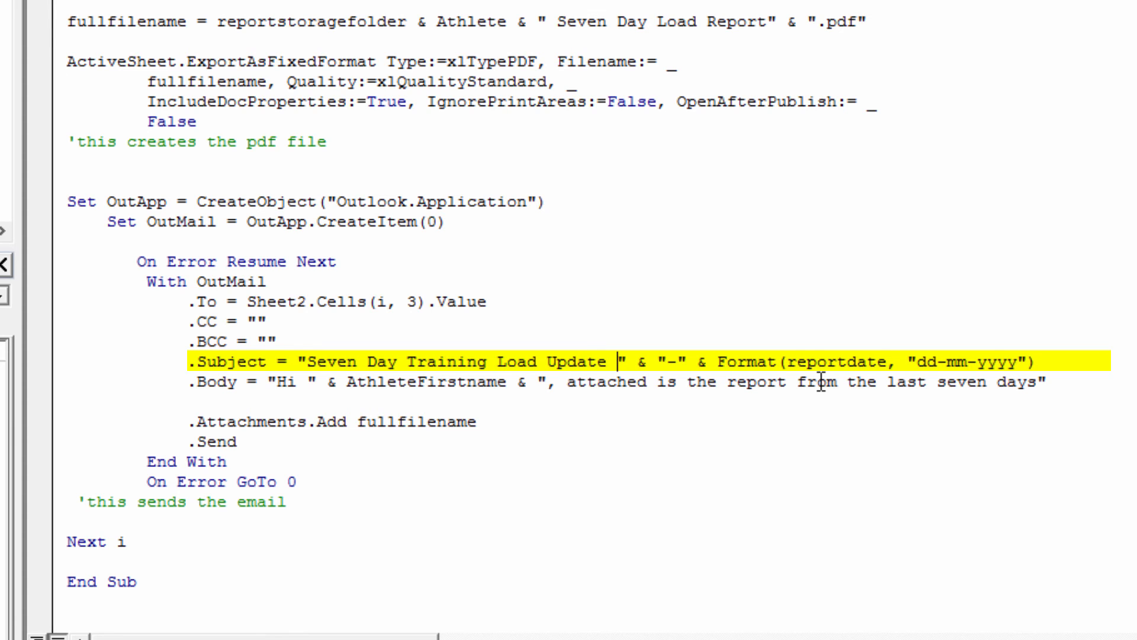
pyautogui.write('(from Excel!)')
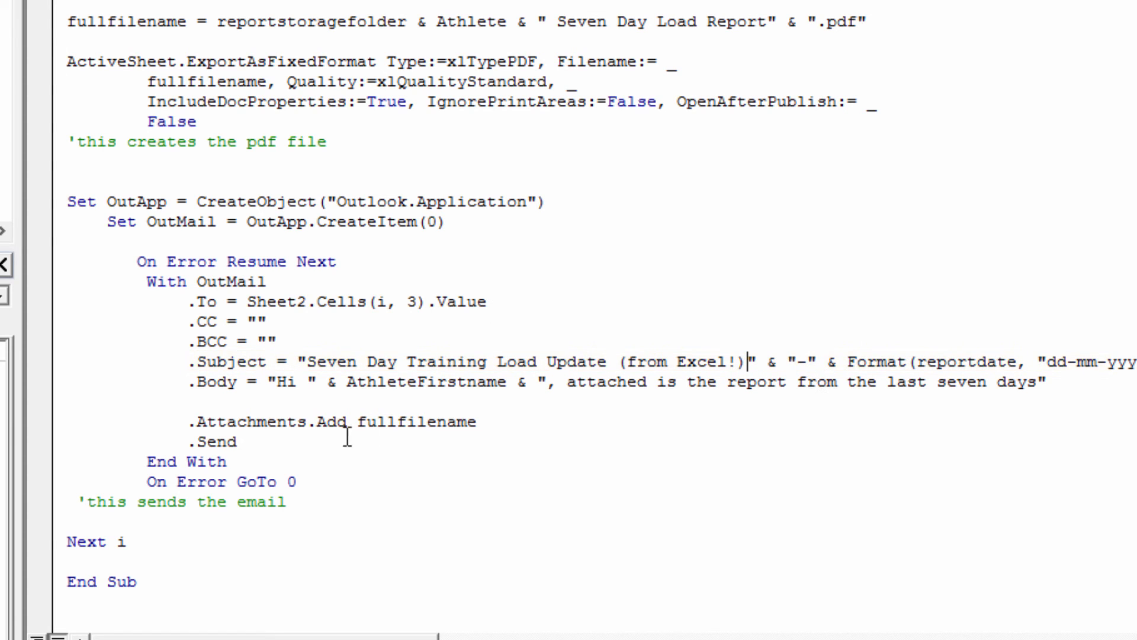
pyautogui.click(244, 400)
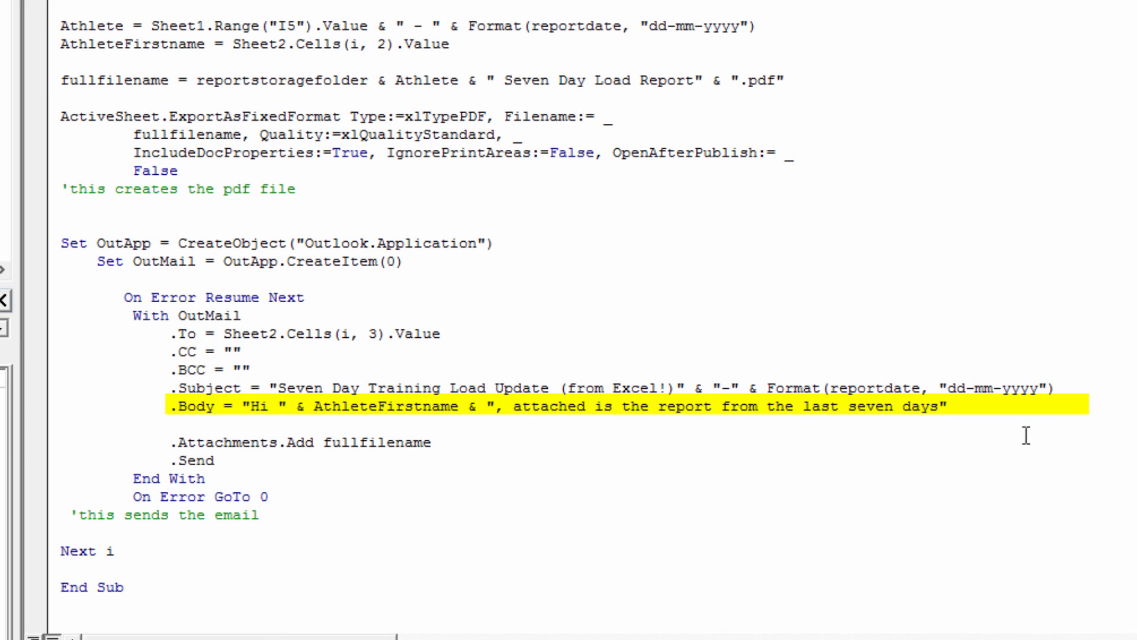
# End the email body text with ' - Well done!'
pyautogui.click(940, 407)
pyautogui.write('- Well done!')
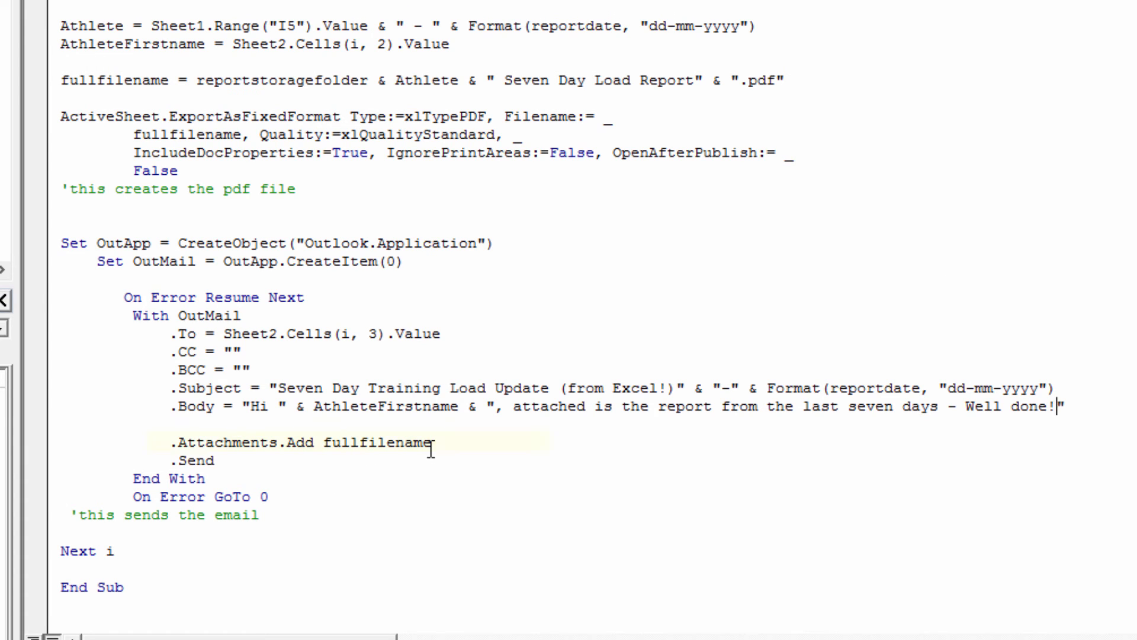
pyautogui.click(478, 471)
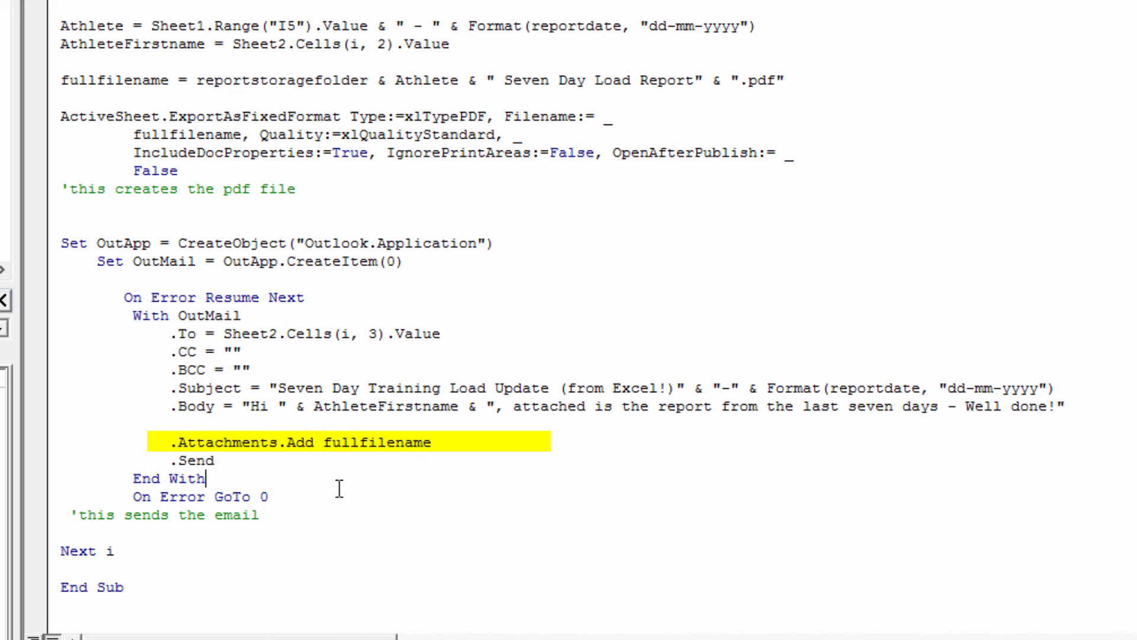
# Add a new .open line directly below the .Send line
pyautogui.click(393, 462)
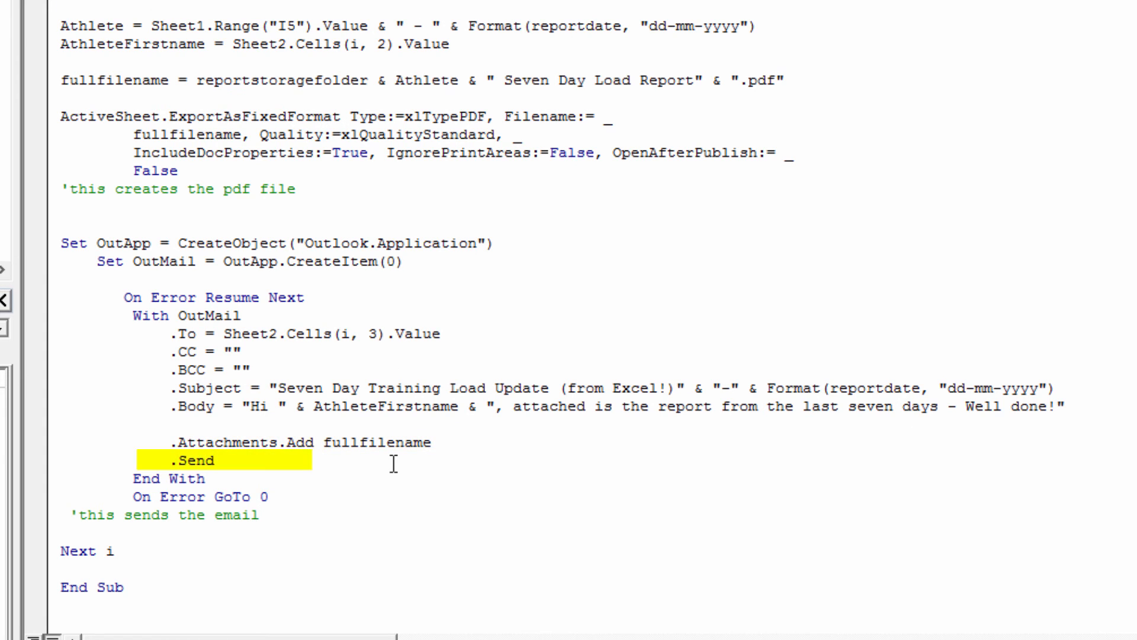
pyautogui.press('Return')
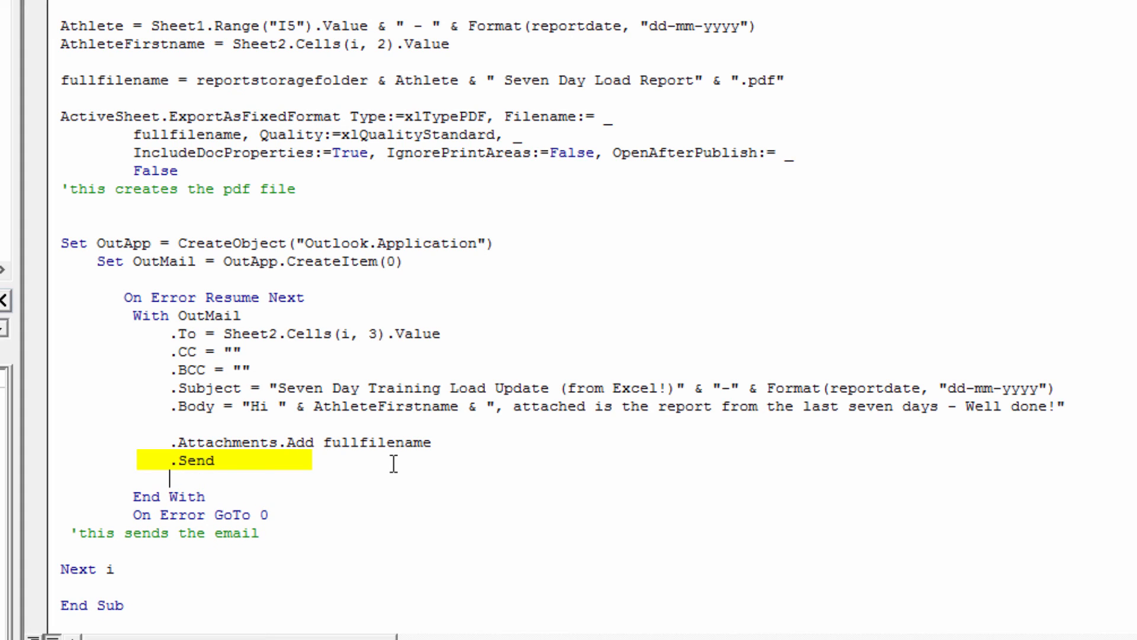
pyautogui.write('.open')
# Comment out the .Open line and leave .Send uncommented so emails send directly
pyautogui.click(170, 461)
pyautogui.write("'")
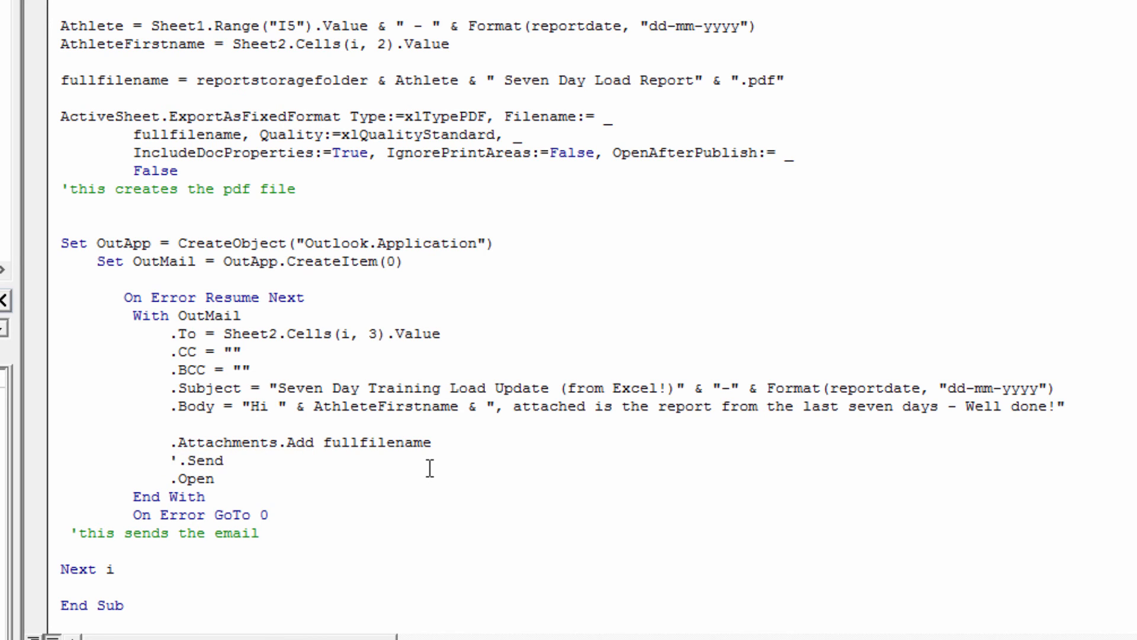
pyautogui.click(231, 495)
pyautogui.write("'")
pyautogui.click(183, 461)
pyautogui.press('BackSpace')
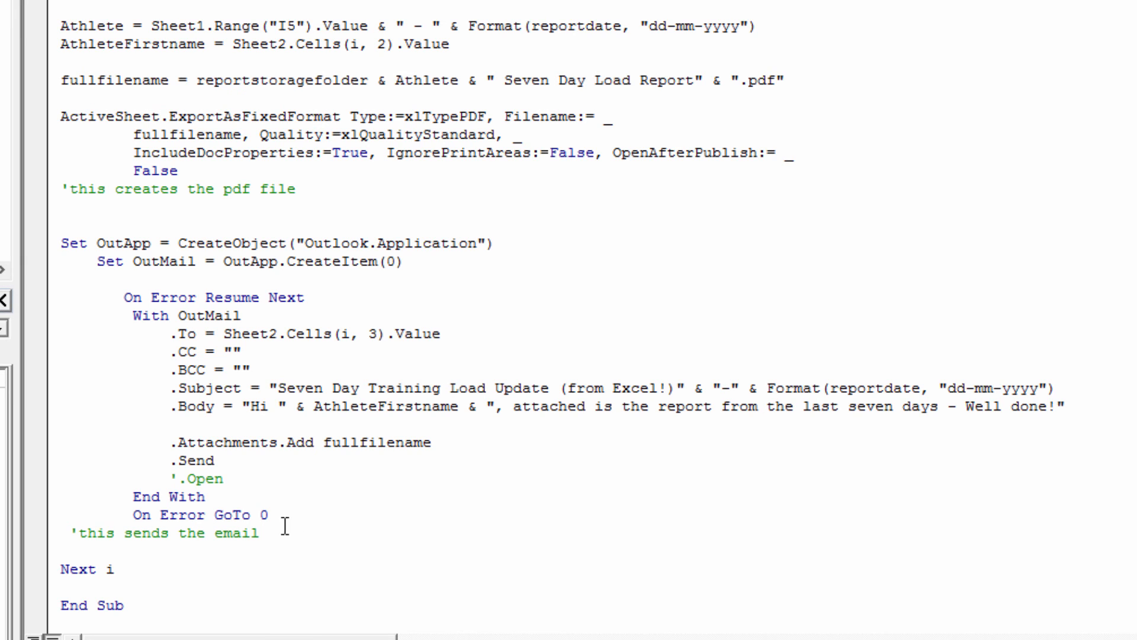
pyautogui.scroll(-1, 285, 526)
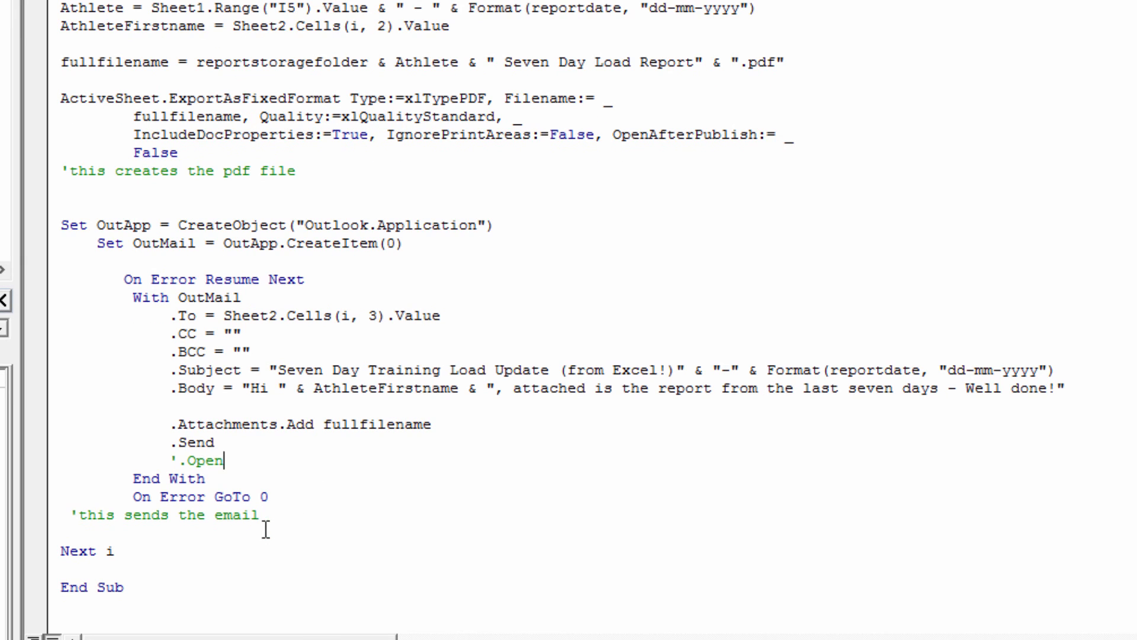
pyautogui.click(648, 550)
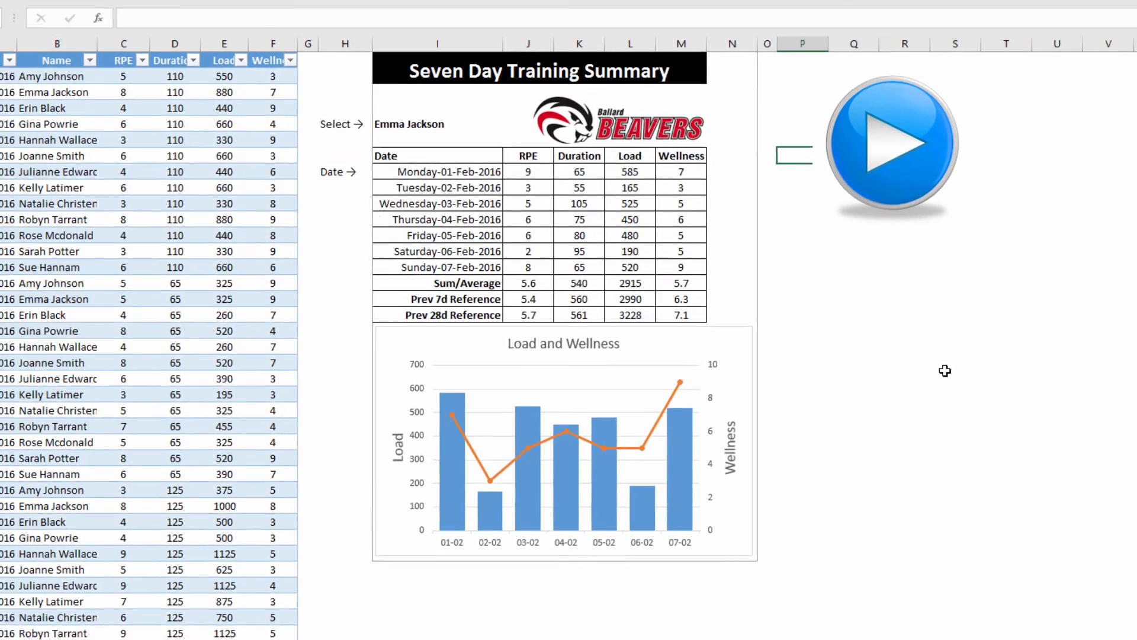
# Run the report-emailing macro from its play-button shape, then switch to Outlook
pyautogui.click(1107, 189)
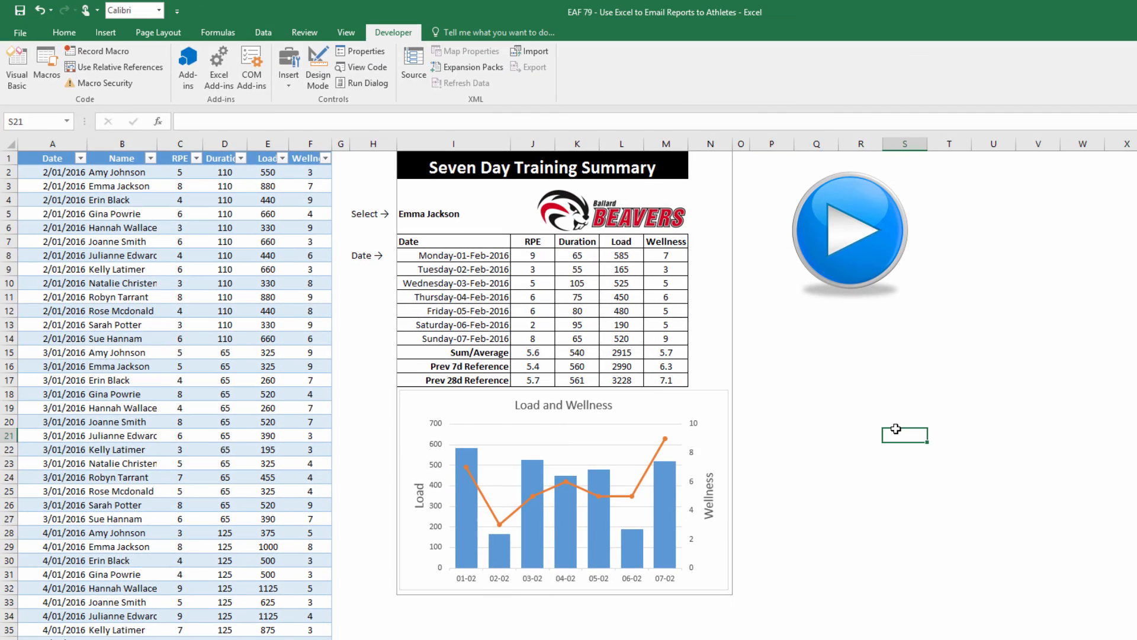
pyautogui.click(841, 224)
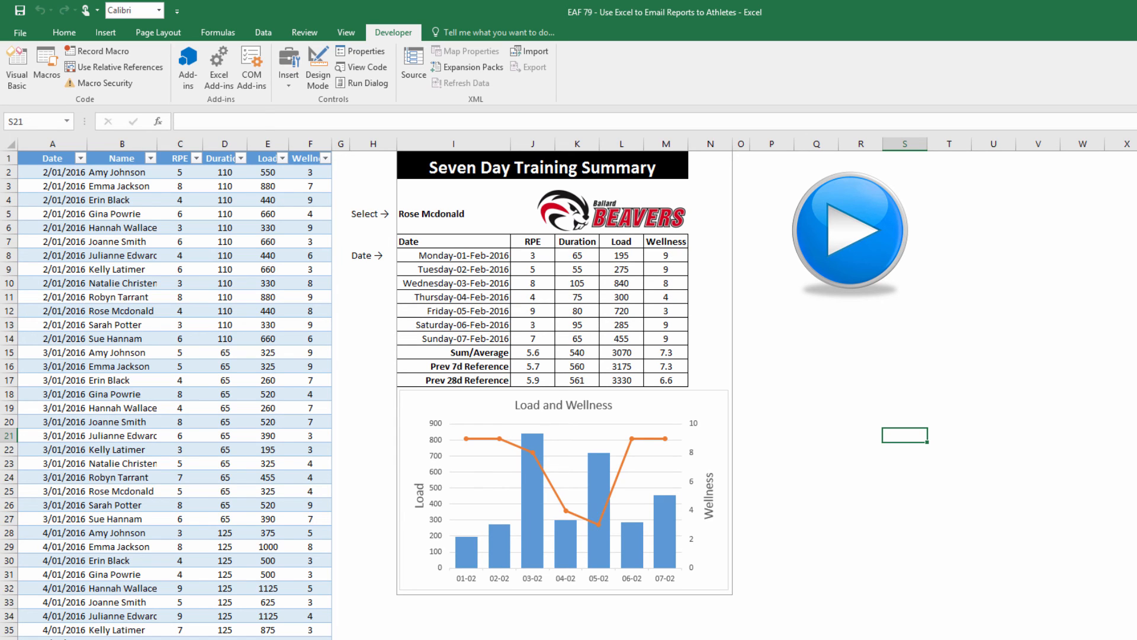
pyautogui.click(474, 632)
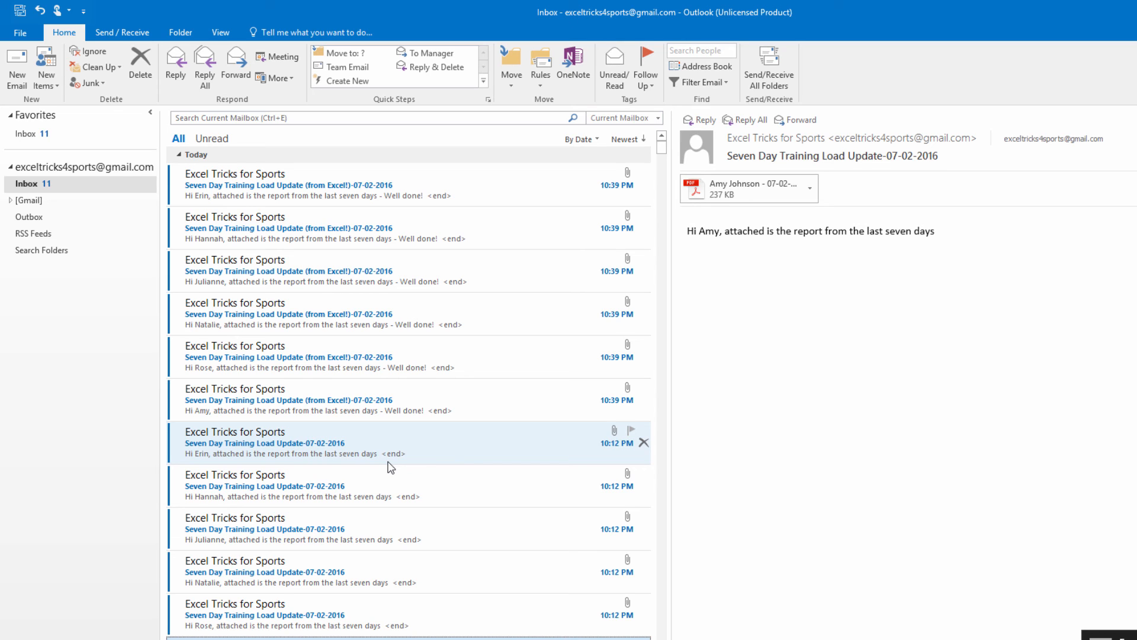
# Open the newest report email to check subject, 'Well done!' and PDF, then return to VBA
pyautogui.click(222, 188)
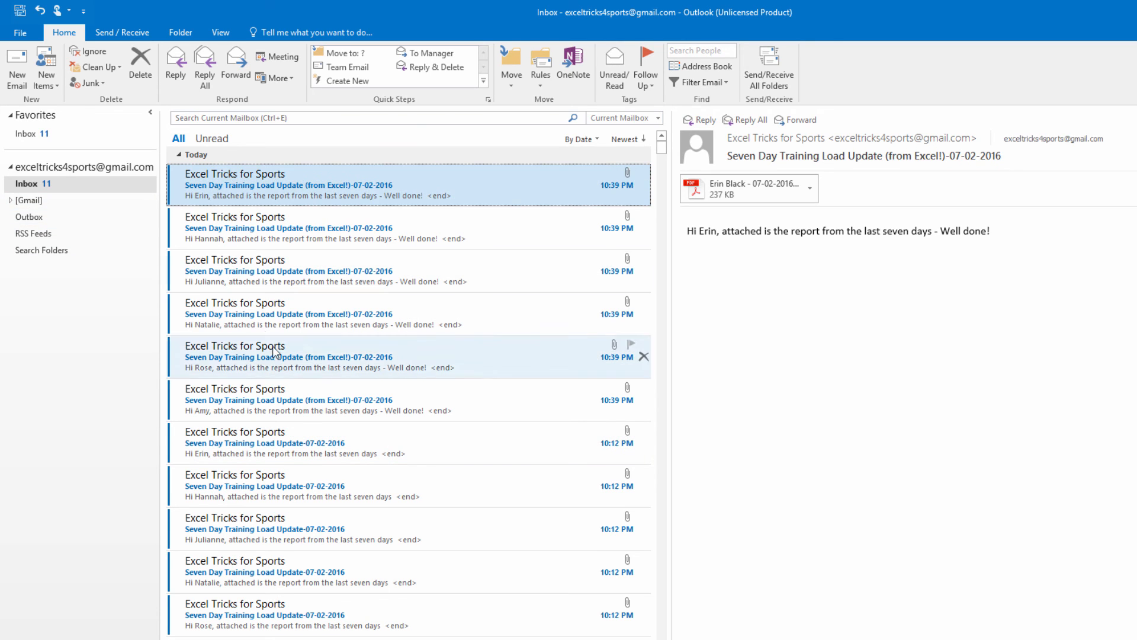
pyautogui.doubleClick(271, 188)
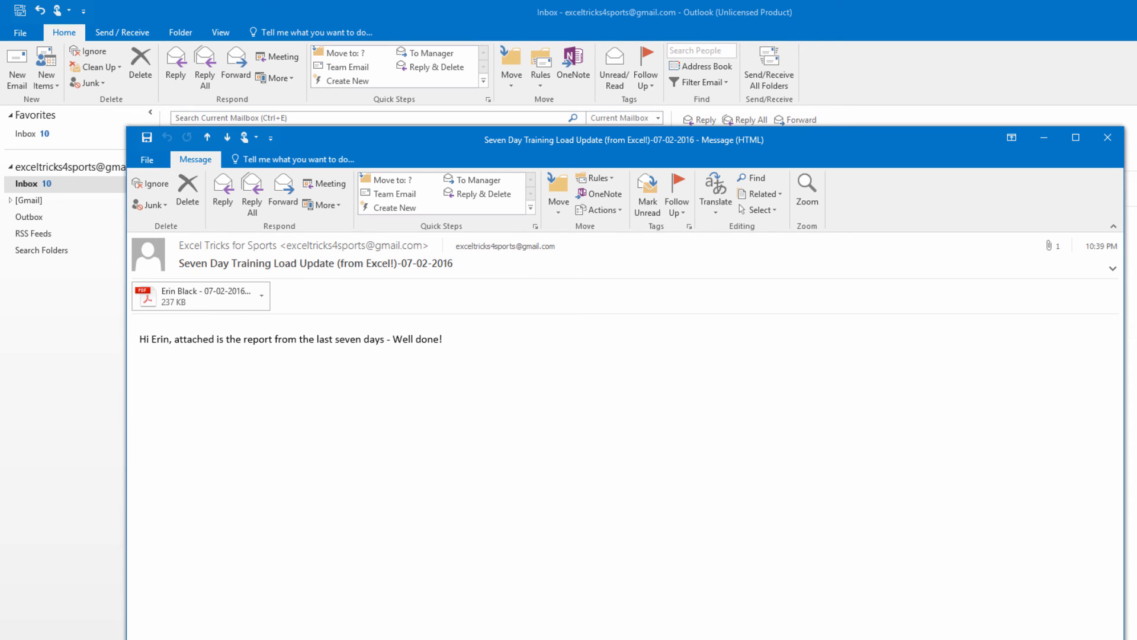
pyautogui.click(1107, 142)
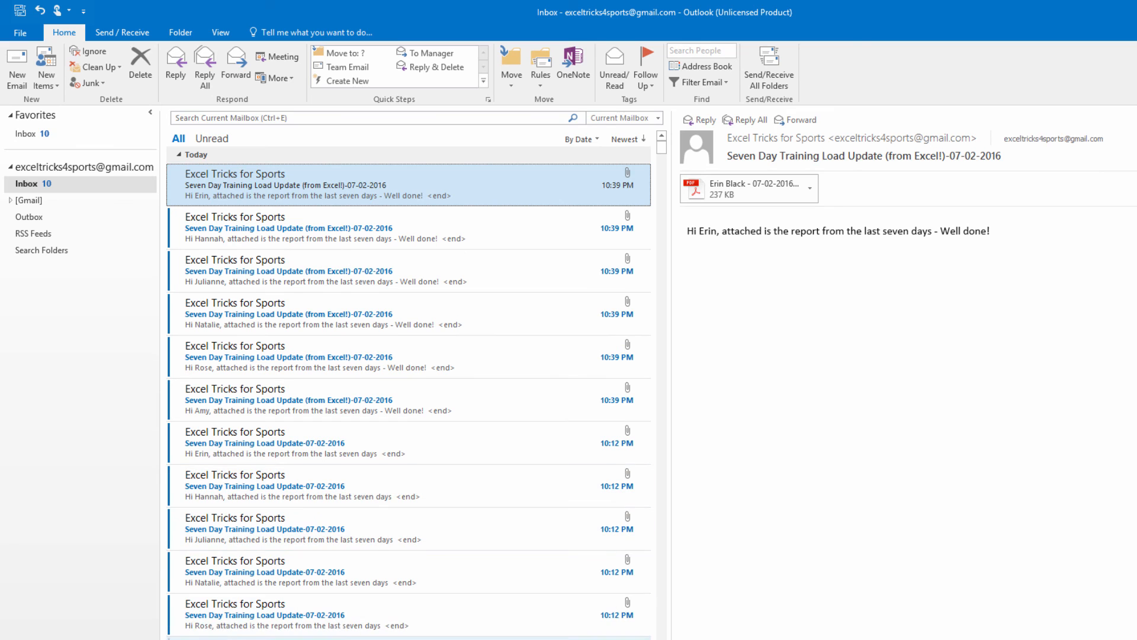
pyautogui.click(361, 631)
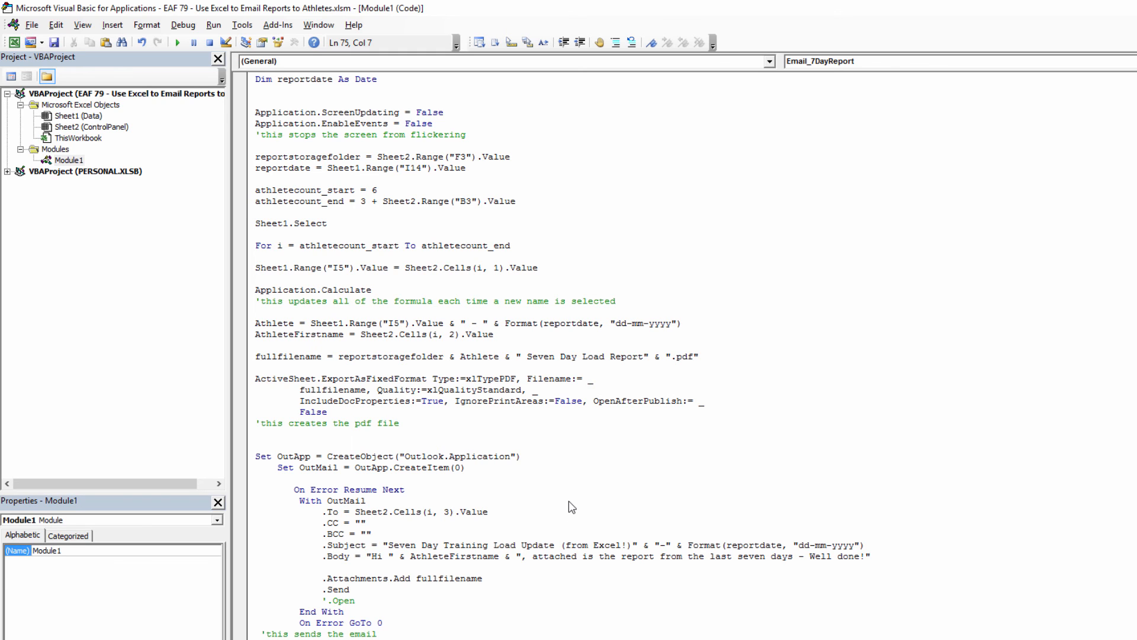
# Scroll up through the Module1 macro code to review its variable declarations
pyautogui.scroll(4, 571, 500)
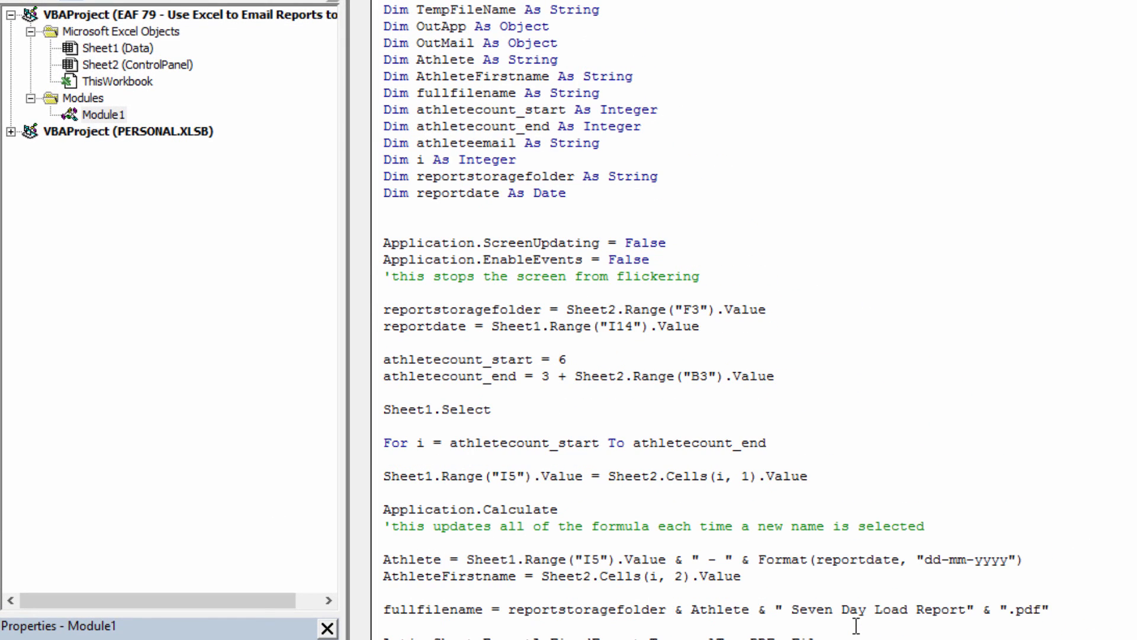